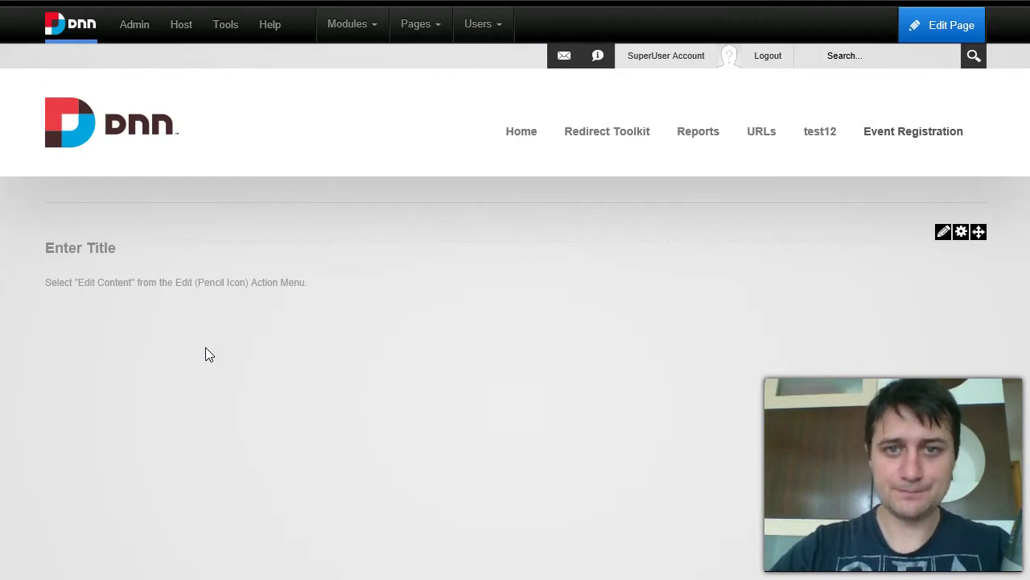
Add an avt.ActionForm module to the Event Registration page and start it from the Blank Form template.
{"action": "mouse_move", "coordinate": [344, 49]}
{"action": "left_click", "coordinate": [359, 64]}
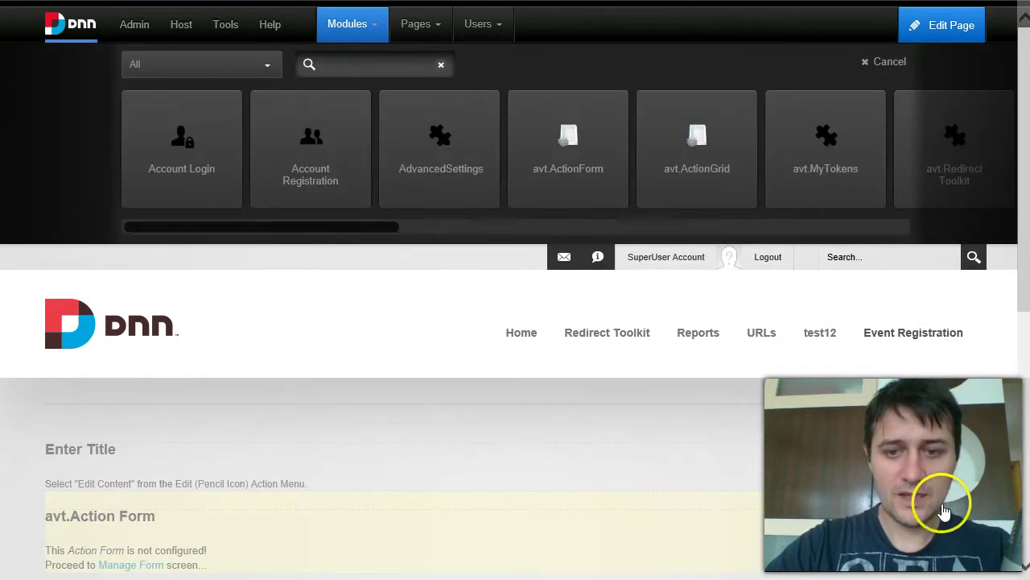
{"action": "left_click", "coordinate": [924, 455]}
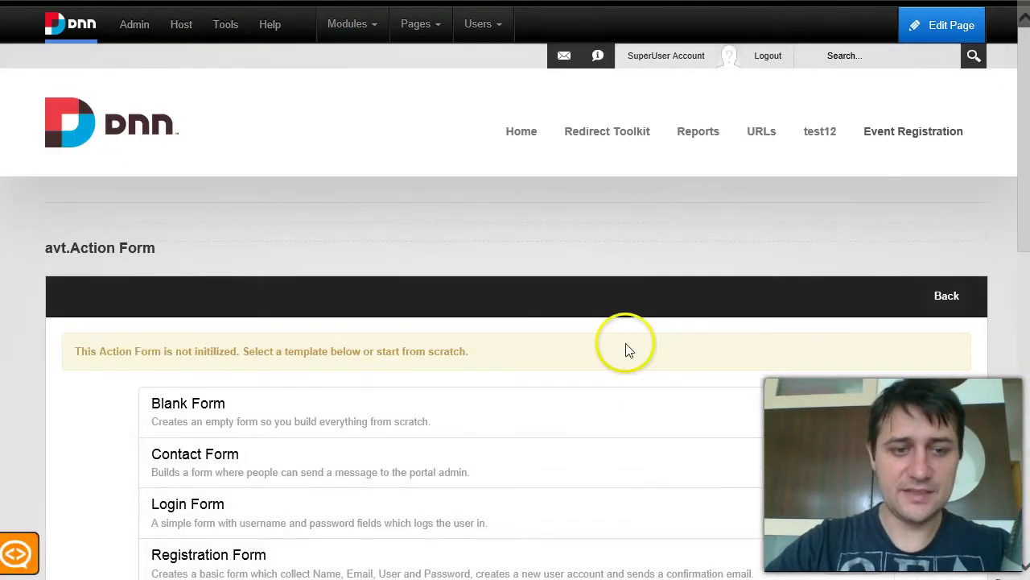
{"action": "scroll", "coordinate": [677, 369], "scroll_direction": "down", "scroll_amount": 1}
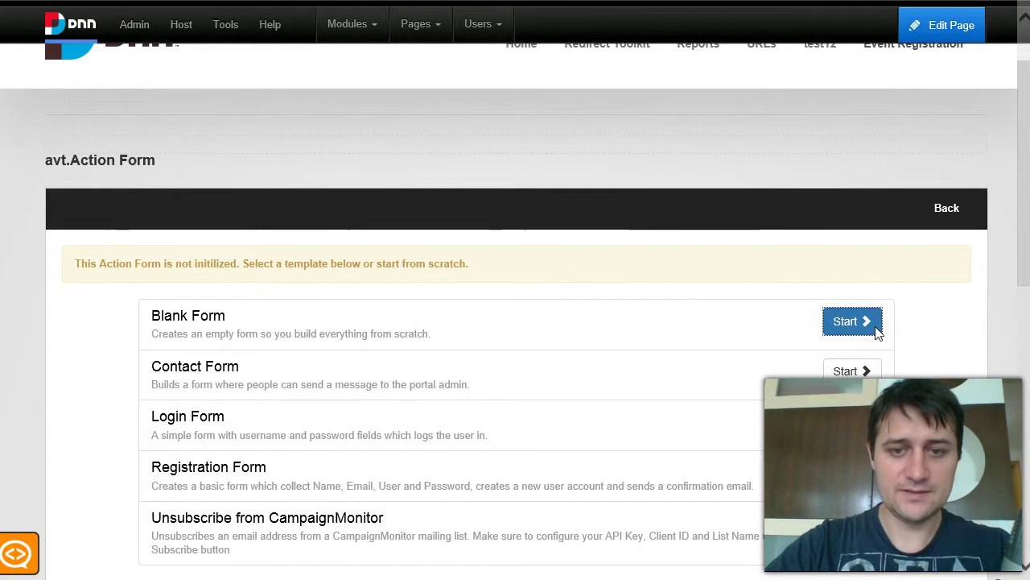
{"action": "left_click", "coordinate": [852, 322]}
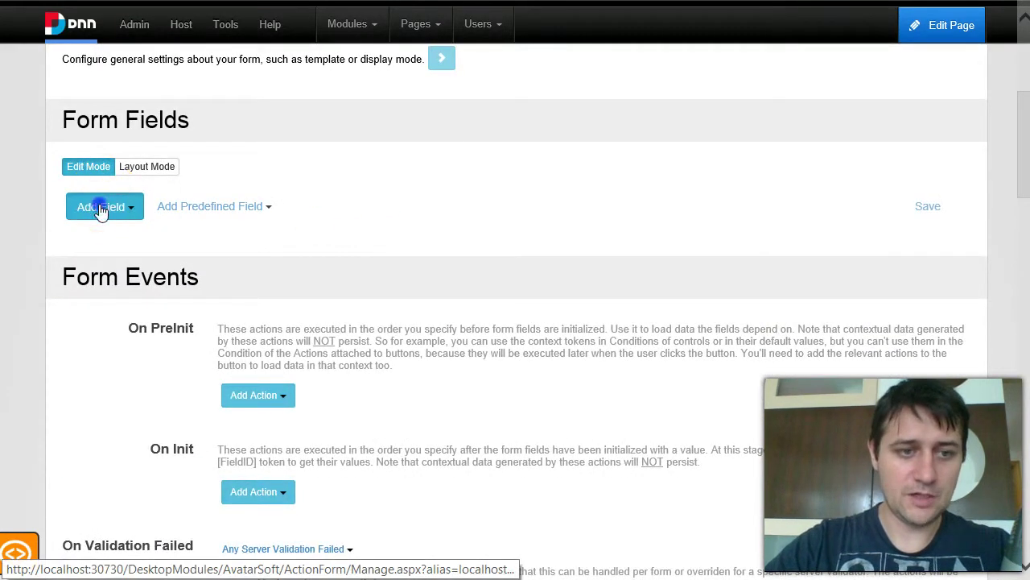
Add a Text Box field titled Name.
{"action": "left_click", "coordinate": [101, 209]}
{"action": "mouse_move", "coordinate": [142, 444]}
{"action": "left_click", "coordinate": [258, 491]}
{"action": "left_click_drag", "start_coordinate": [310, 287], "coordinate": [12, 287]}
{"action": "type", "text": "Name"}
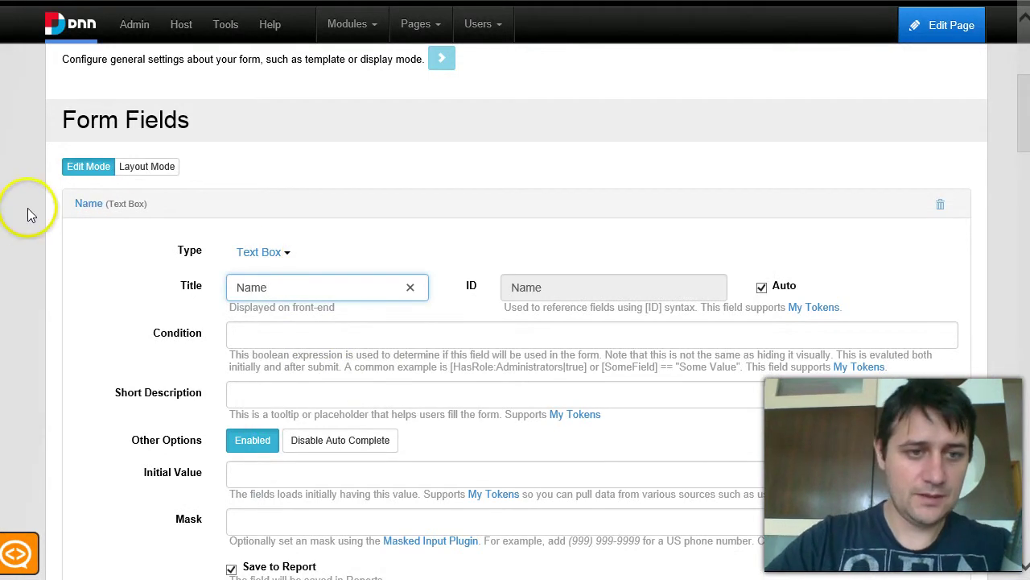
{"action": "left_click", "coordinate": [92, 203]}
Add an Email field titled Email.
{"action": "left_click", "coordinate": [121, 149]}
{"action": "mouse_move", "coordinate": [118, 211]}
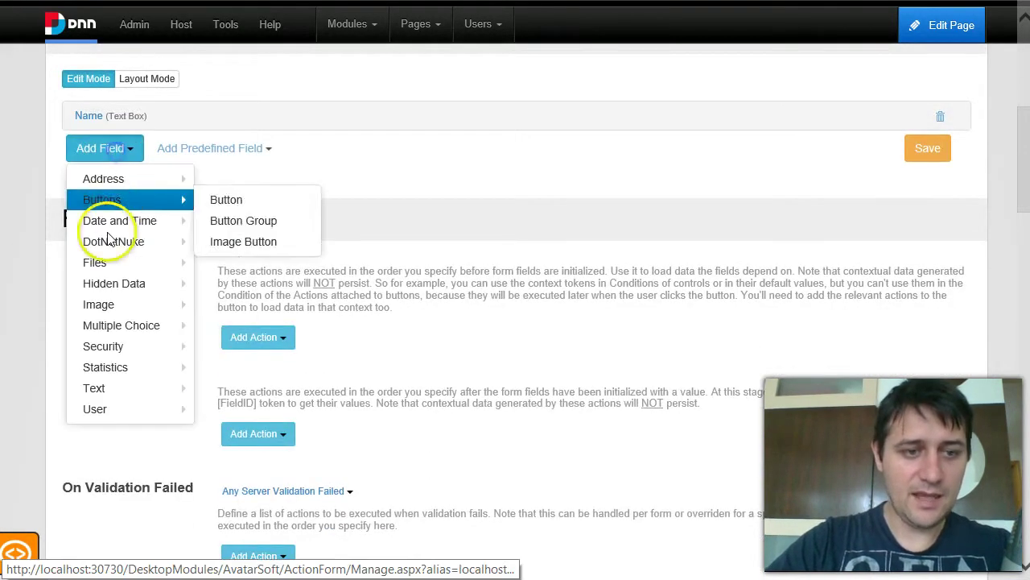
{"action": "mouse_move", "coordinate": [137, 390]}
{"action": "left_click", "coordinate": [269, 456]}
{"action": "left_click", "coordinate": [299, 233]}
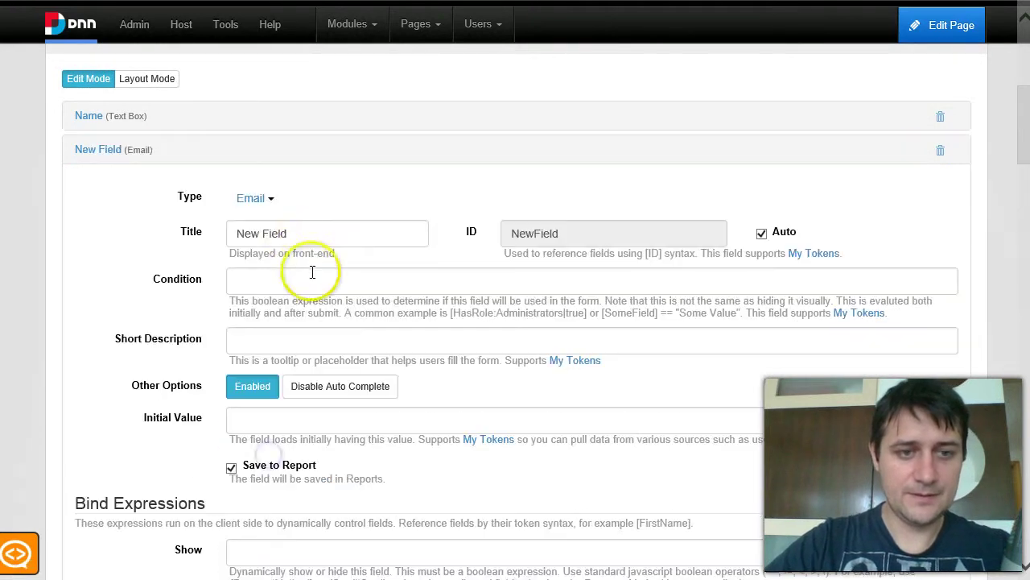
{"action": "key", "text": "ctrl+a"}
{"action": "type", "text": "Email"}
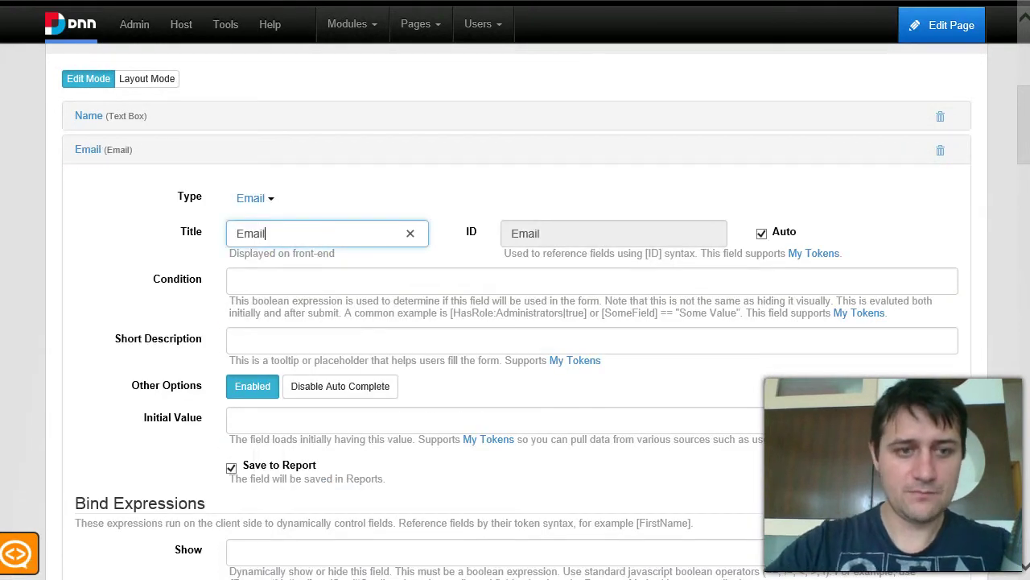
{"action": "left_click", "coordinate": [88, 149]}
{"action": "left_click", "coordinate": [108, 185]}
{"action": "mouse_move", "coordinate": [161, 274]}
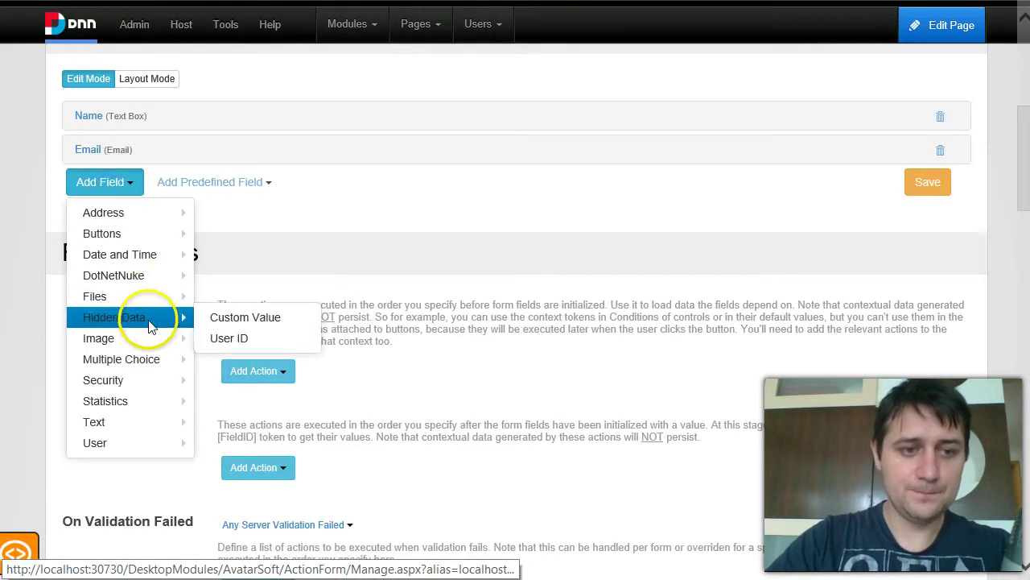
{"action": "mouse_move", "coordinate": [141, 383]}
{"action": "mouse_move", "coordinate": [137, 359]}
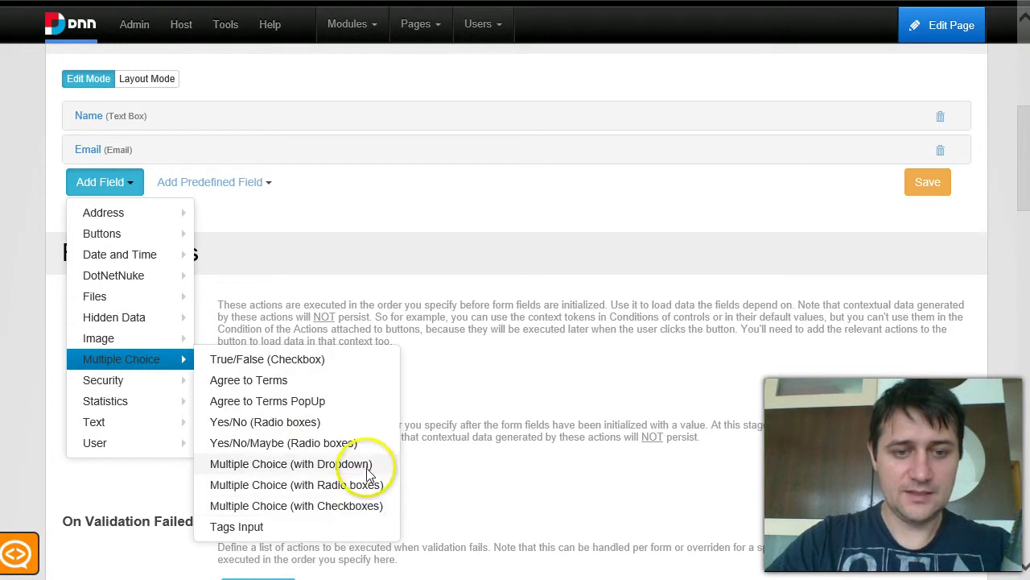
Add a Multiple Choice dropdown field titled Room.
{"action": "left_click", "coordinate": [367, 463]}
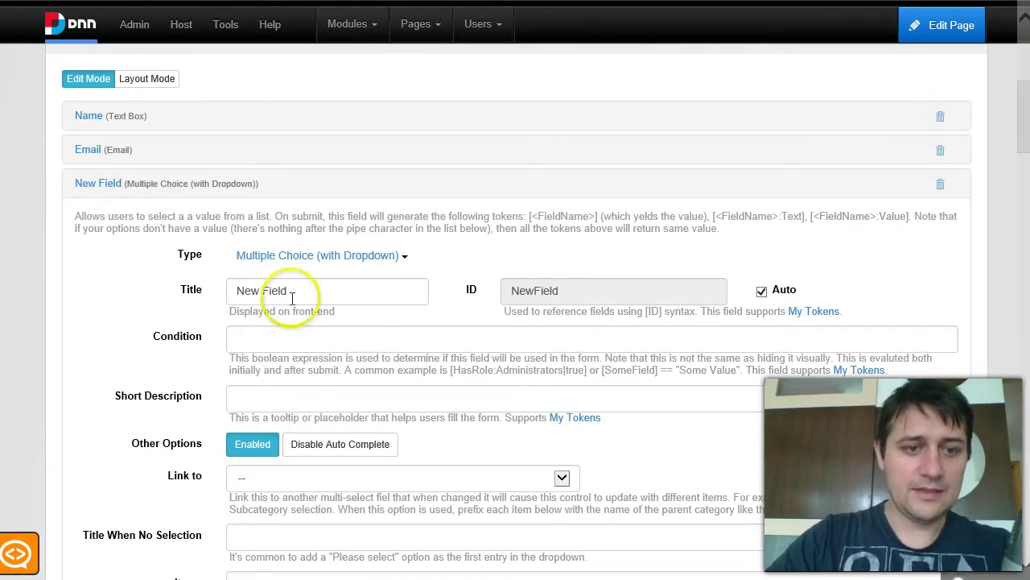
{"action": "left_click_drag", "start_coordinate": [306, 299], "coordinate": [203, 288]}
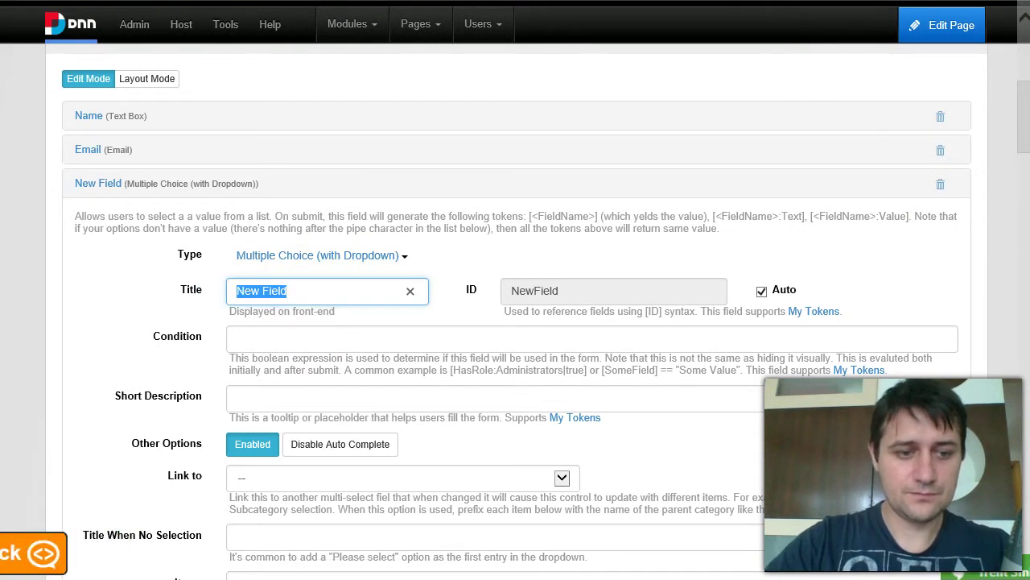
{"action": "left_click", "coordinate": [300, 301]}
{"action": "left_click_drag", "start_coordinate": [300, 300], "coordinate": [131, 303]}
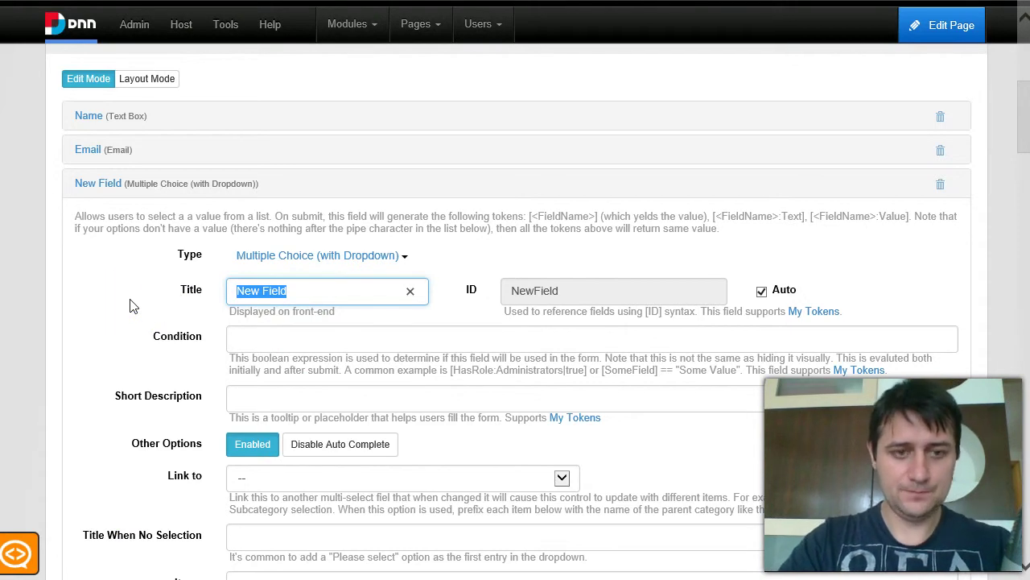
{"action": "key", "text": "BackSpace"}
{"action": "type", "text": "Room"}
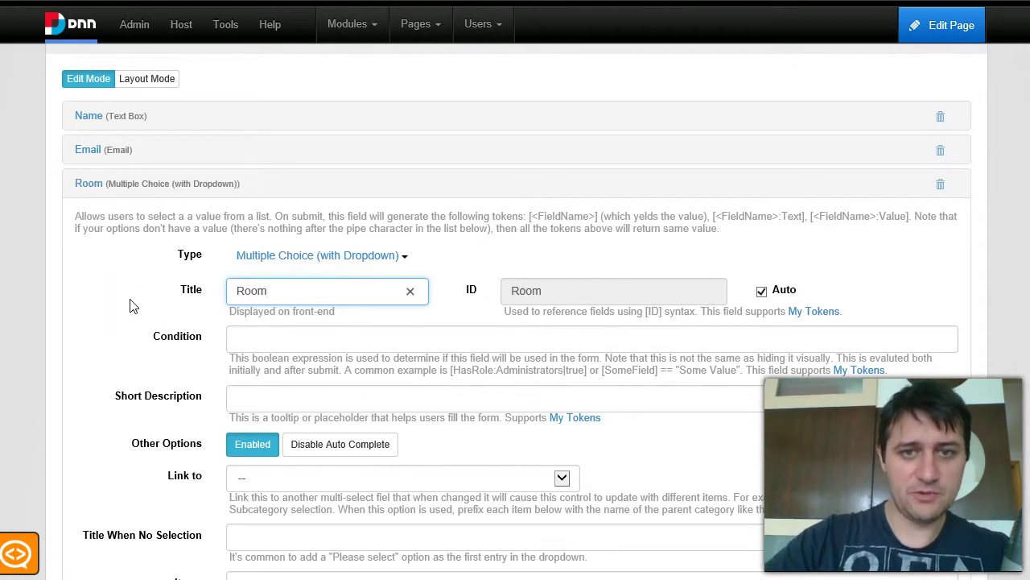
Enter the dropdown items 'Room A ($100)|100' and 'Room B ($200)'.
{"action": "mouse_move", "coordinate": [148, 320]}
{"action": "left_mouse_down"}
{"action": "mouse_move", "coordinate": [178, 322]}
{"action": "mouse_move", "coordinate": [259, 357]}
{"action": "left_mouse_up"}
{"action": "scroll", "coordinate": [259, 356], "scroll_direction": "down", "scroll_amount": 2}
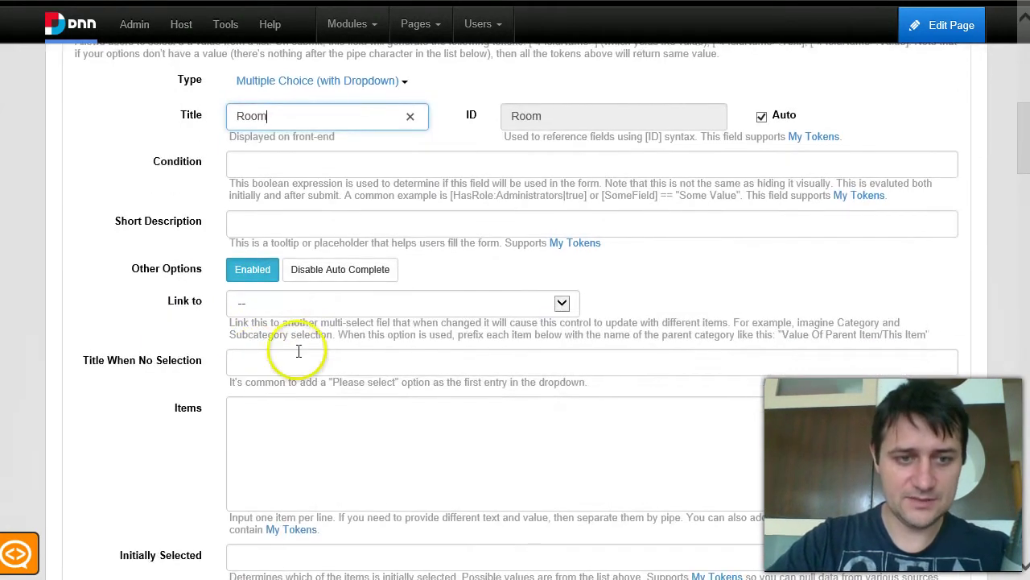
{"action": "left_click", "coordinate": [358, 433]}
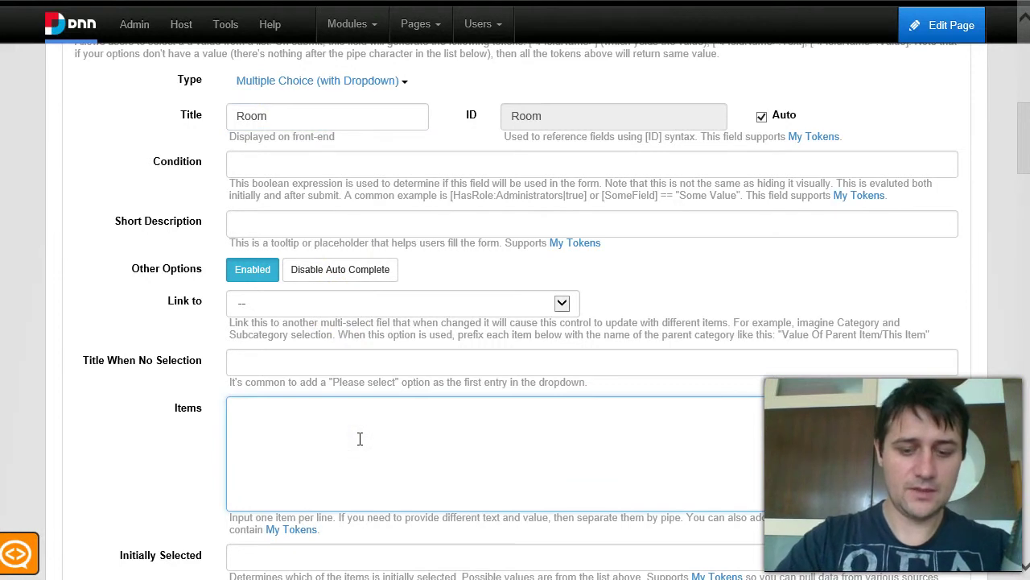
{"action": "type", "text": "Room A($100)|"}
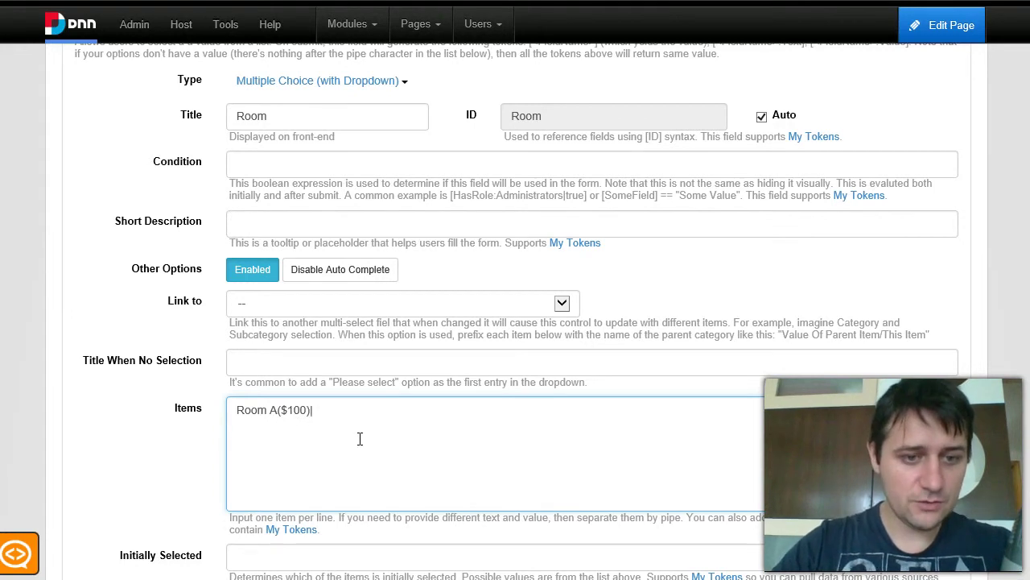
{"action": "key", "text": "End"}
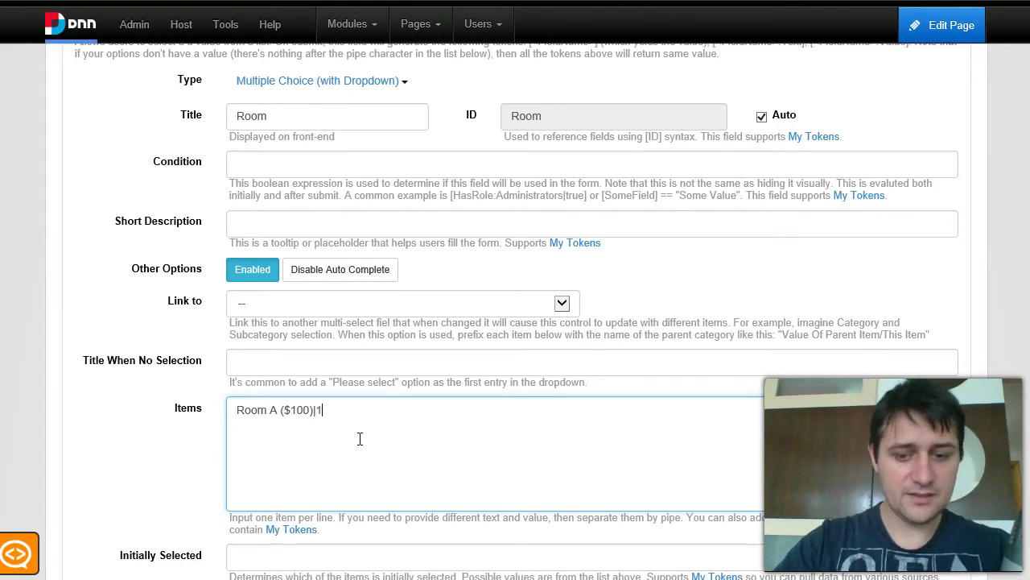
{"action": "key", "text": "ctrl+shift+Left"}
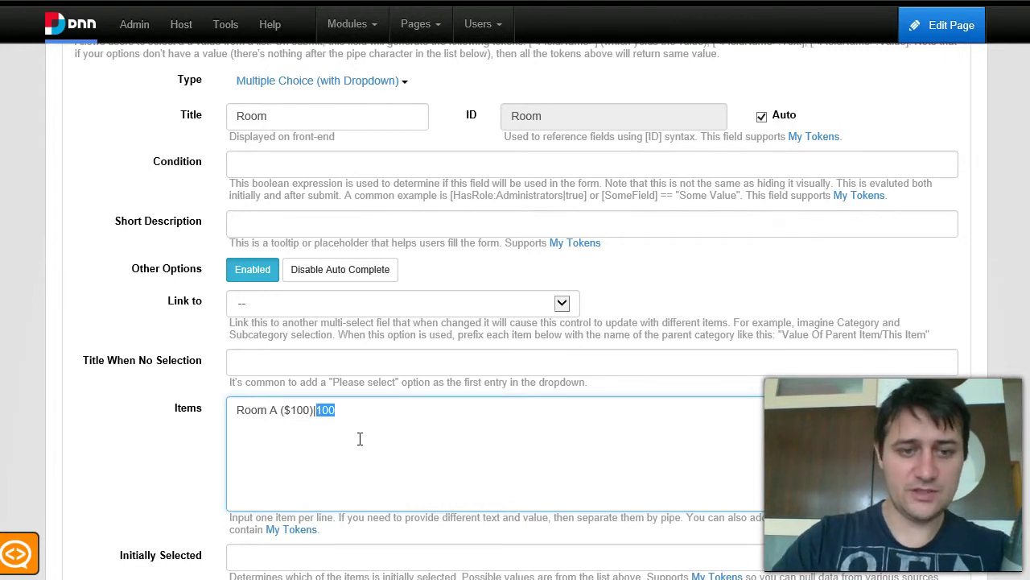
{"action": "key", "text": "End"}
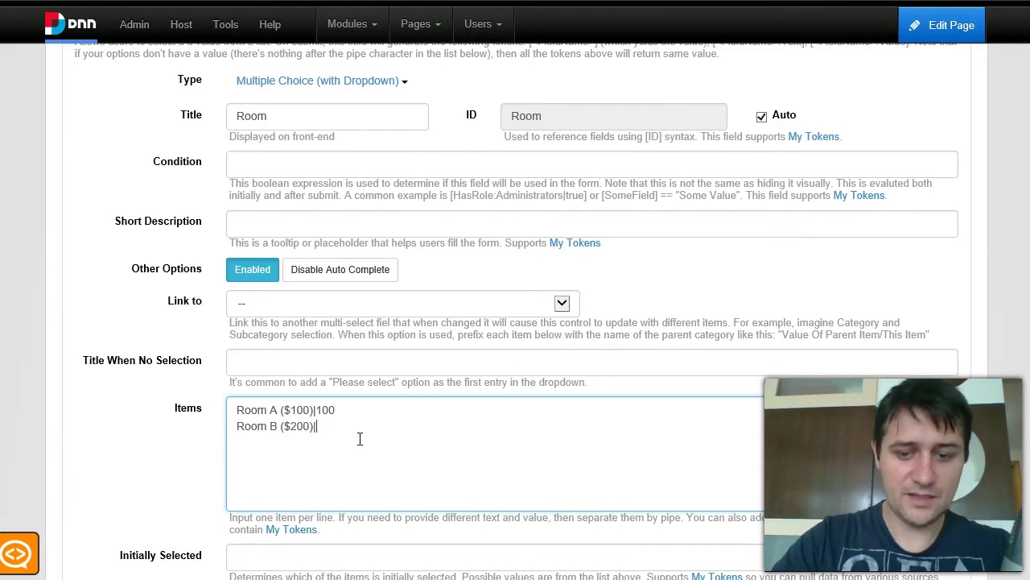
{"action": "scroll", "coordinate": [360, 438], "scroll_direction": "up", "scroll_amount": 5}
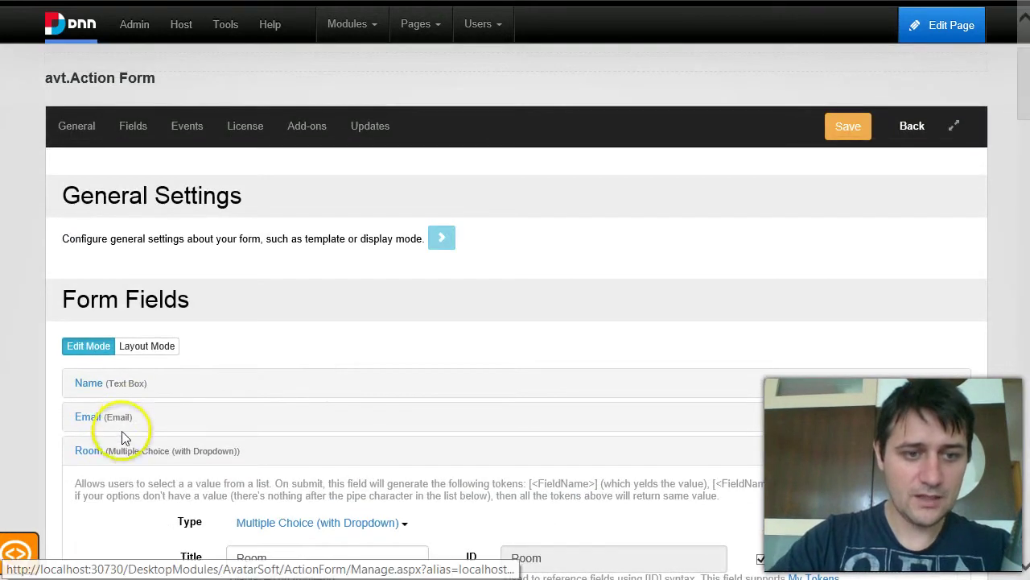
Add a Button field below the Room dropdown.
{"action": "left_click", "coordinate": [125, 451]}
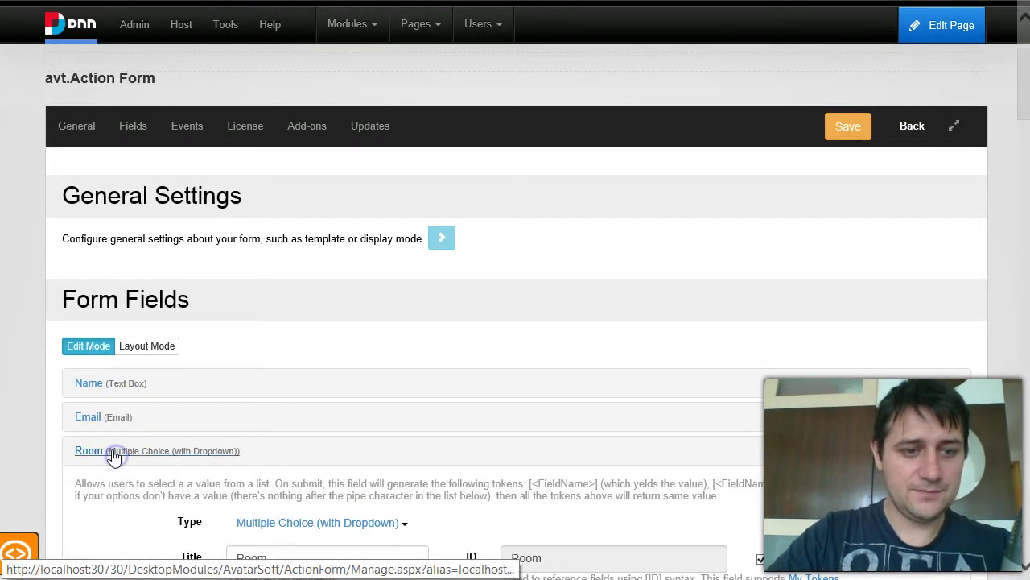
{"action": "left_click", "coordinate": [113, 451]}
{"action": "scroll", "coordinate": [173, 270], "scroll_direction": "down", "scroll_amount": 3}
{"action": "left_click", "coordinate": [90, 229]}
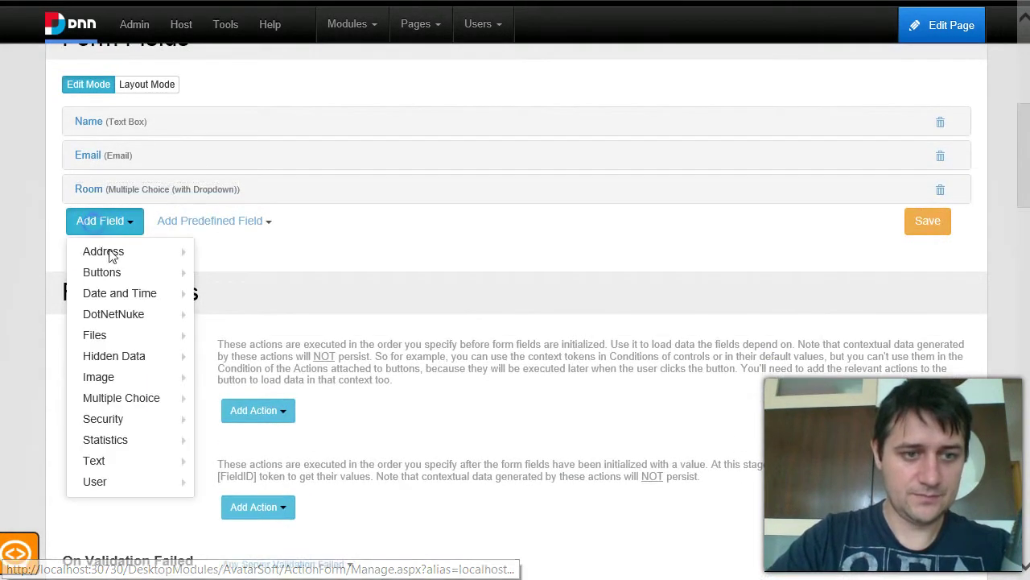
{"action": "mouse_move", "coordinate": [116, 266]}
{"action": "left_click", "coordinate": [227, 272]}
Title the new button Register and bring up its On Click action list.
{"action": "left_click", "coordinate": [149, 322]}
{"action": "type", "text": "Enrol"}
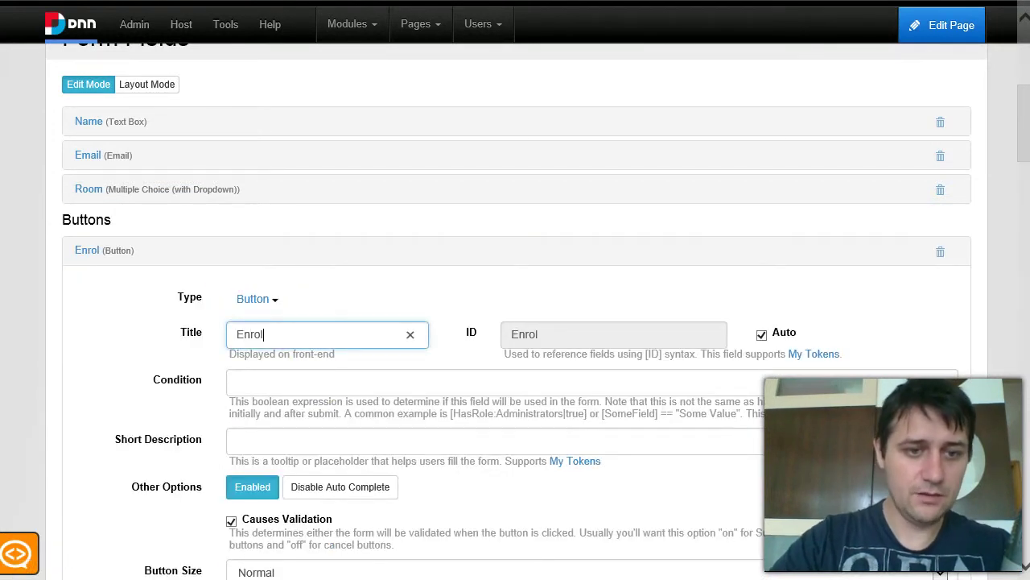
{"action": "scroll", "coordinate": [322, 370], "scroll_direction": "down", "scroll_amount": 2}
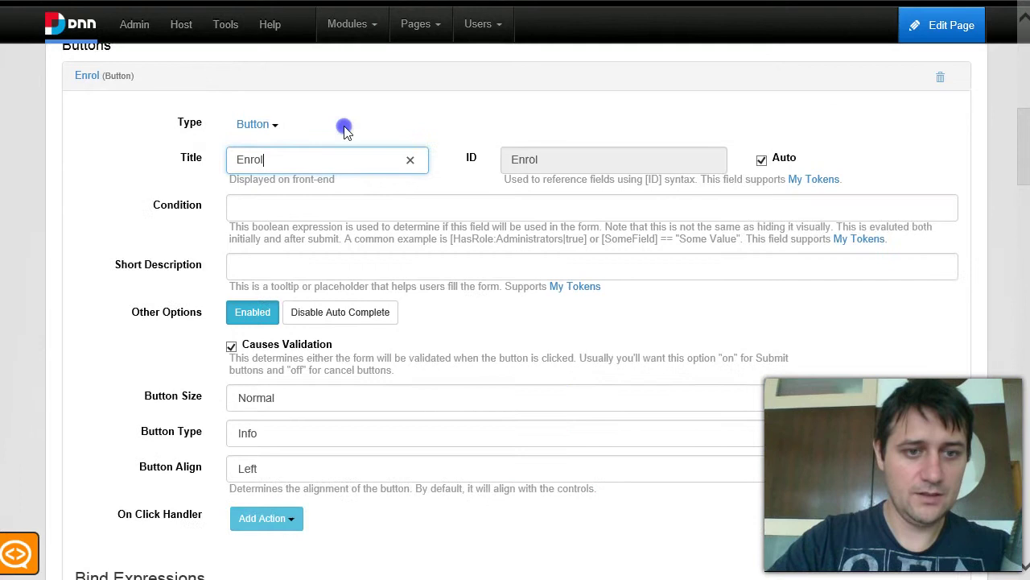
{"action": "left_click", "coordinate": [201, 165]}
{"action": "type", "text": "Register"}
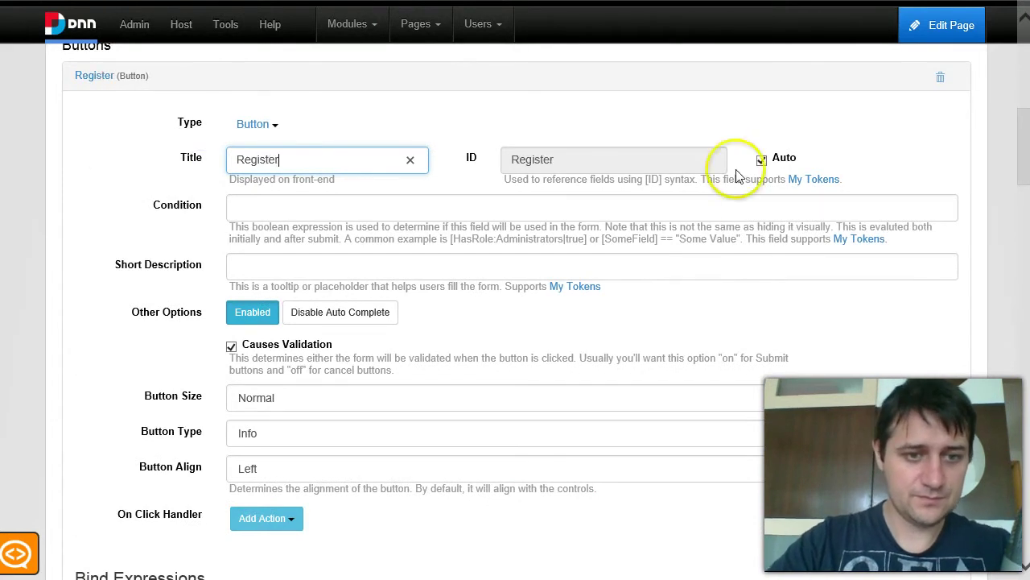
{"action": "scroll", "coordinate": [552, 275], "scroll_direction": "down", "scroll_amount": 3}
{"action": "left_click", "coordinate": [256, 262]}
Add a Collect PayPal Payment action using the sandbox account email, with Test Mode on.
{"action": "mouse_move", "coordinate": [313, 341]}
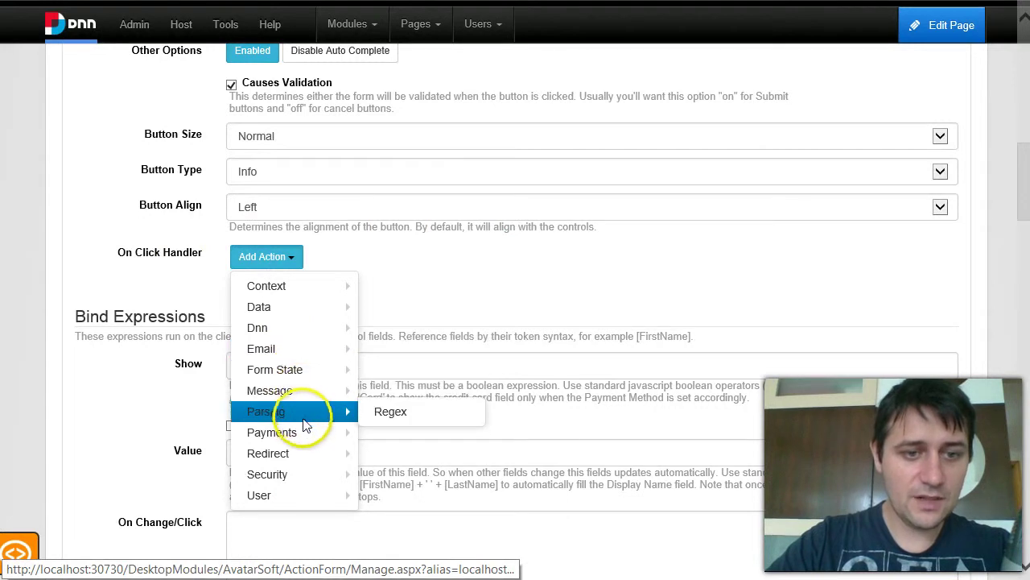
{"action": "mouse_move", "coordinate": [300, 433]}
{"action": "left_click", "coordinate": [388, 433]}
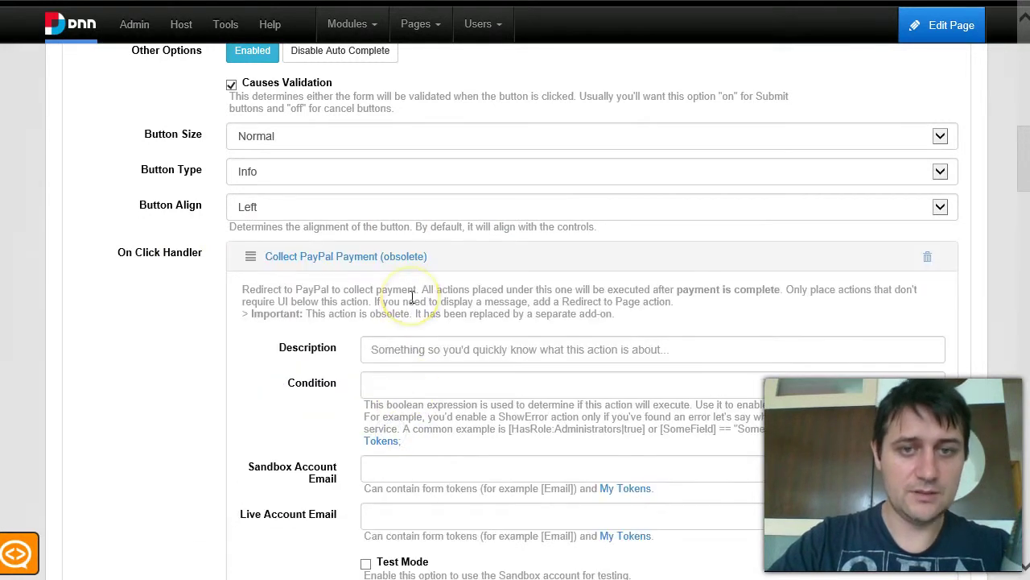
{"action": "scroll", "coordinate": [413, 298], "scroll_direction": "down", "scroll_amount": 1}
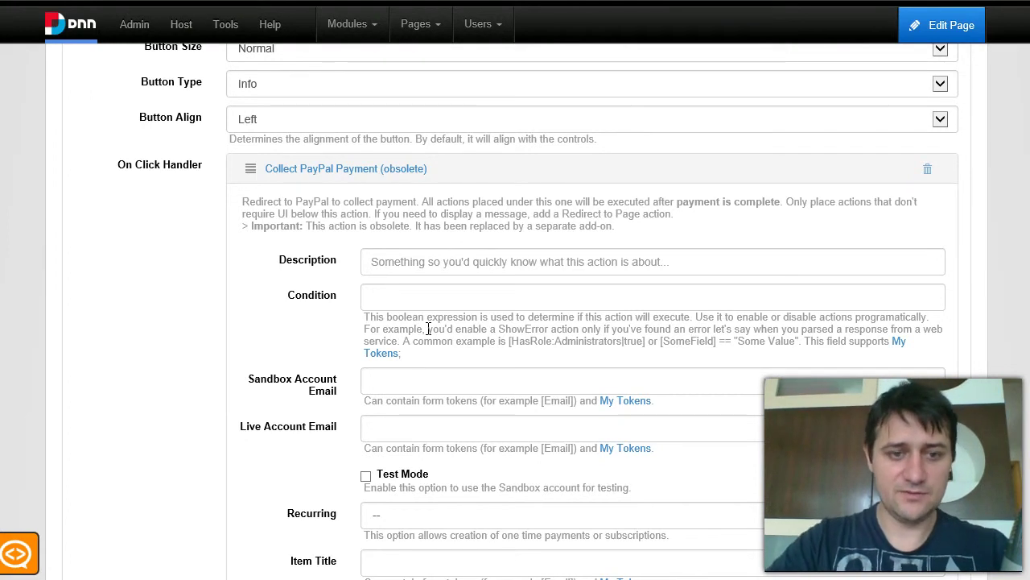
{"action": "scroll", "coordinate": [386, 318], "scroll_direction": "down", "scroll_amount": 1}
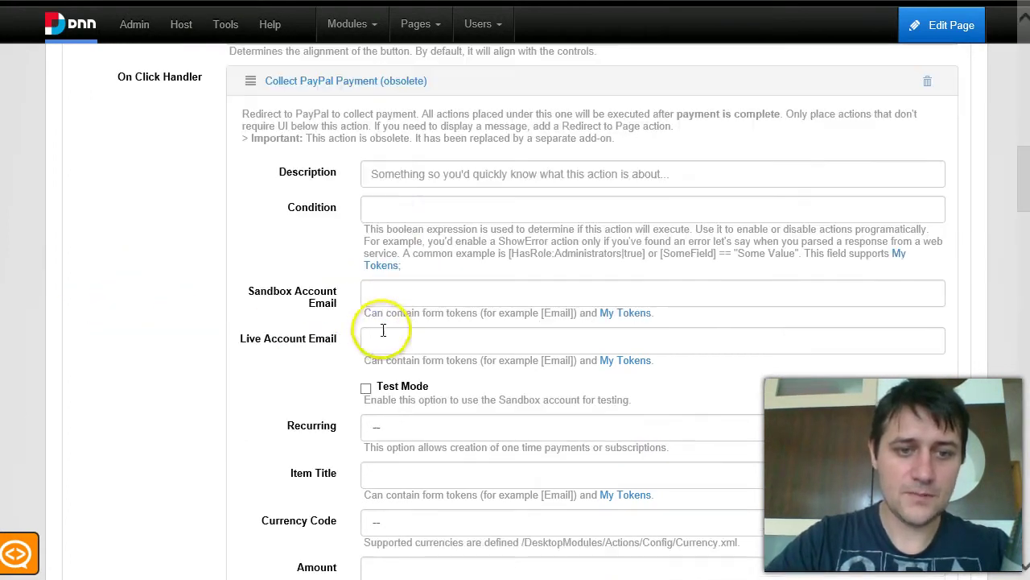
{"action": "left_click", "coordinate": [403, 300]}
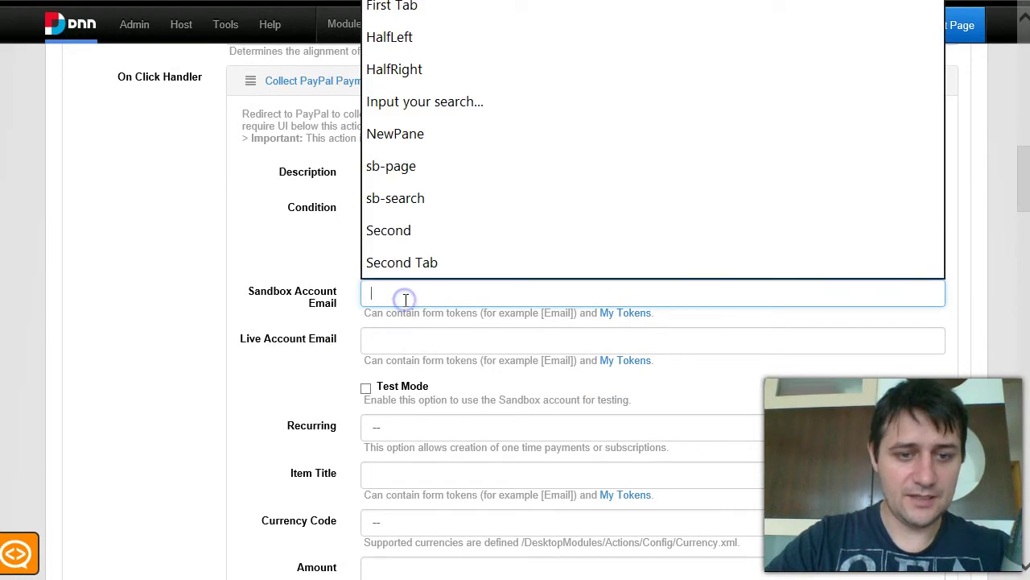
{"action": "type", "text": "b"}
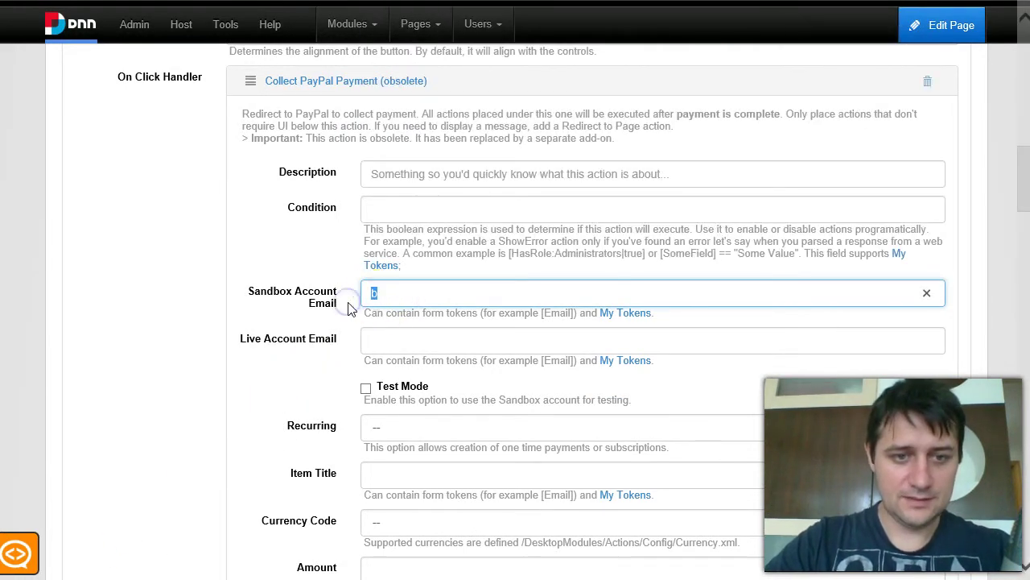
{"action": "type", "text": "iztest123@test.com"}
{"action": "left_click", "coordinate": [408, 386]}
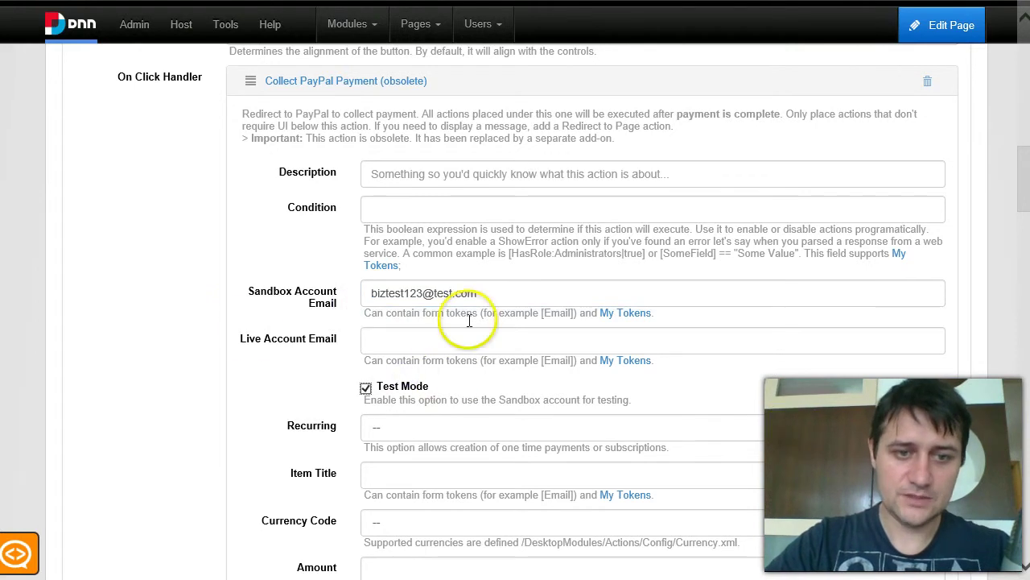
{"action": "scroll", "coordinate": [408, 414], "scroll_direction": "down", "scroll_amount": 1}
Set the payment item title to 'Event Registration' and the currency to USD.
{"action": "left_click", "coordinate": [391, 386]}
{"action": "type", "text": "Event Re"}
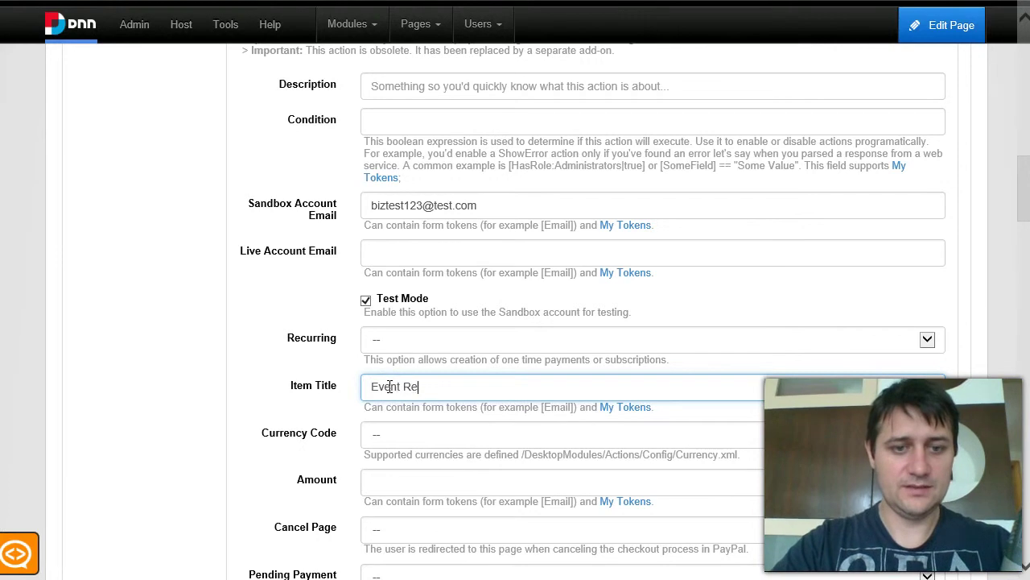
{"action": "type", "text": "gistration"}
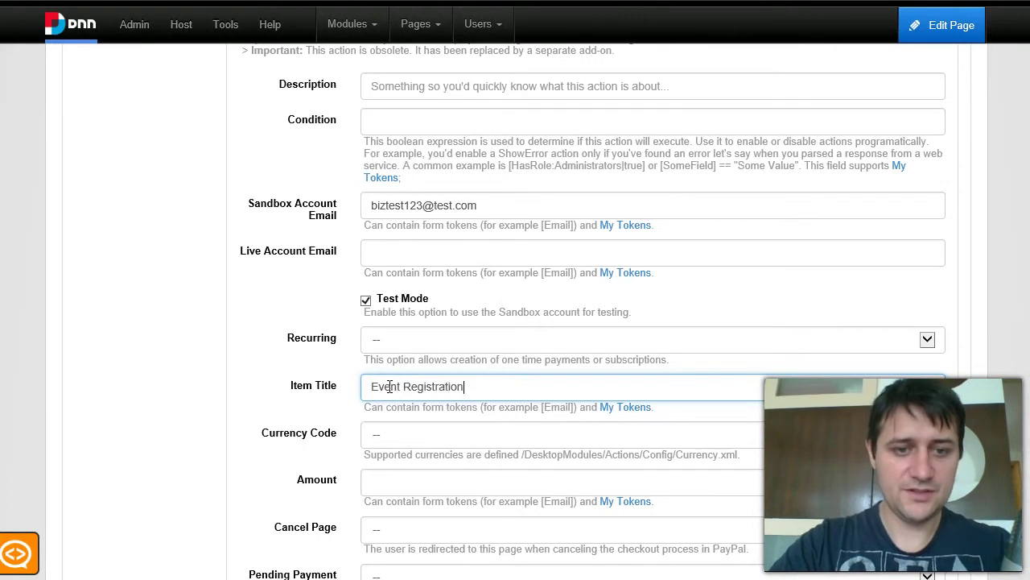
{"action": "key", "text": "Tab"}
{"action": "left_click", "coordinate": [435, 435]}
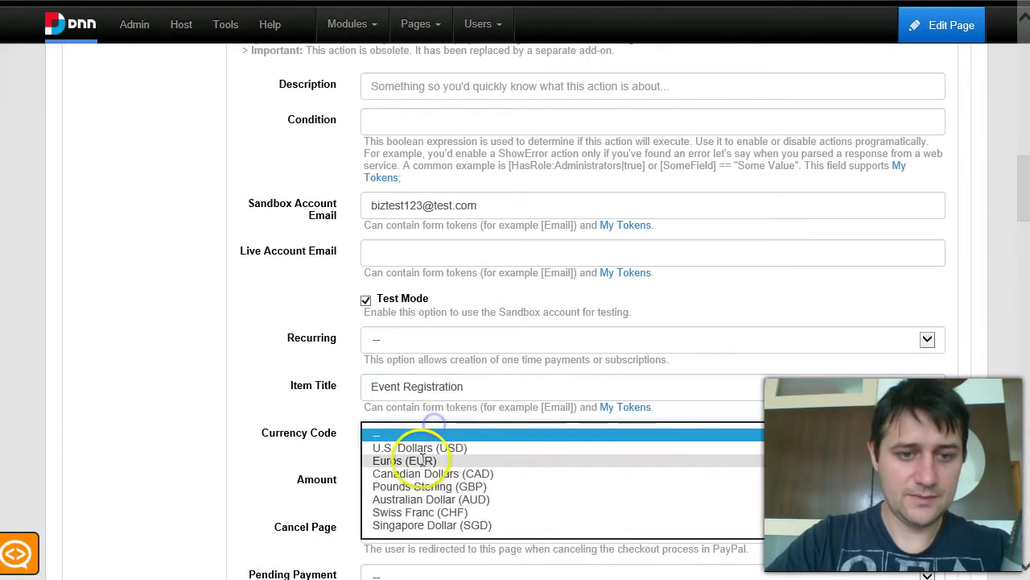
{"action": "left_click", "coordinate": [421, 448]}
{"action": "scroll", "coordinate": [421, 451], "scroll_direction": "down", "scroll_amount": 2}
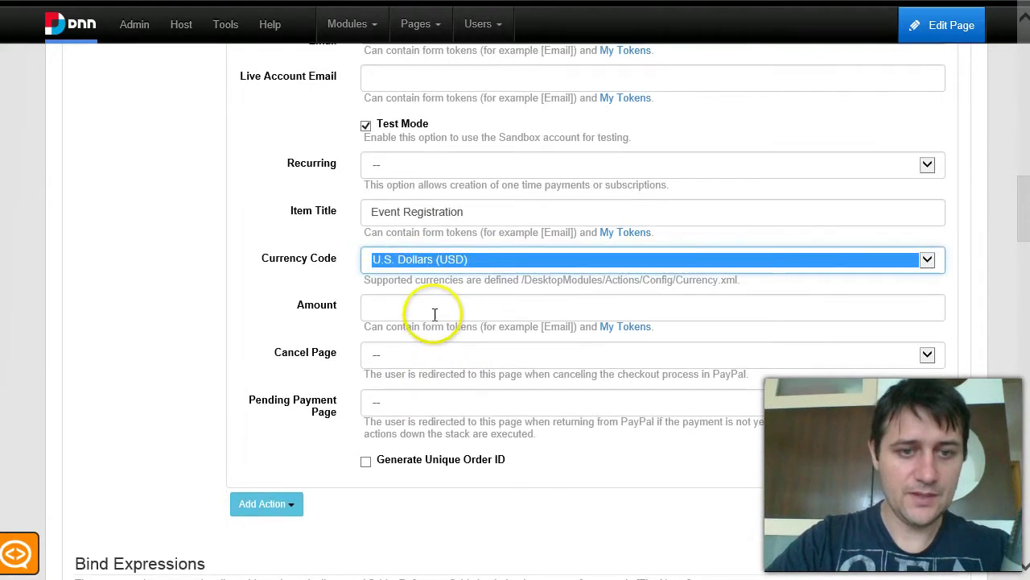
Set the payment Amount to [Room], matching the Room field's ID.
{"action": "left_click", "coordinate": [434, 314]}
{"action": "type", "text": "["}
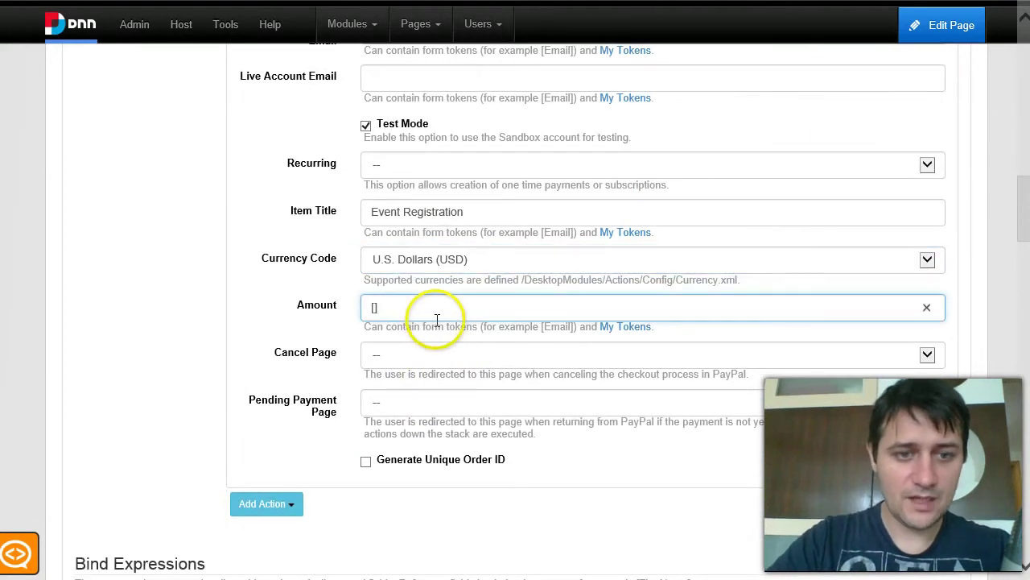
{"action": "scroll", "coordinate": [437, 320], "scroll_direction": "up", "scroll_amount": 15}
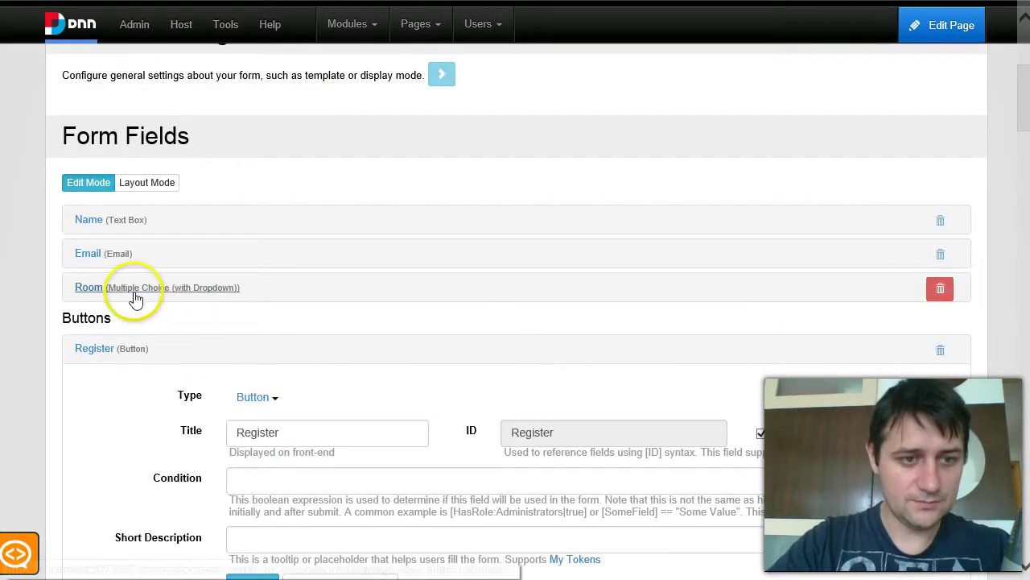
{"action": "left_click", "coordinate": [130, 288]}
{"action": "double_click", "coordinate": [524, 394]}
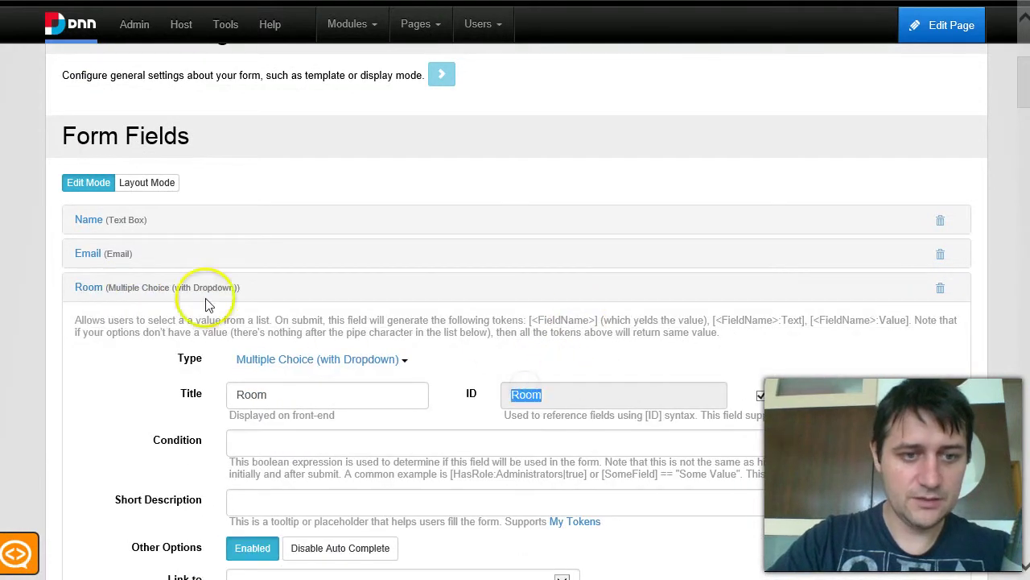
{"action": "left_click", "coordinate": [161, 287]}
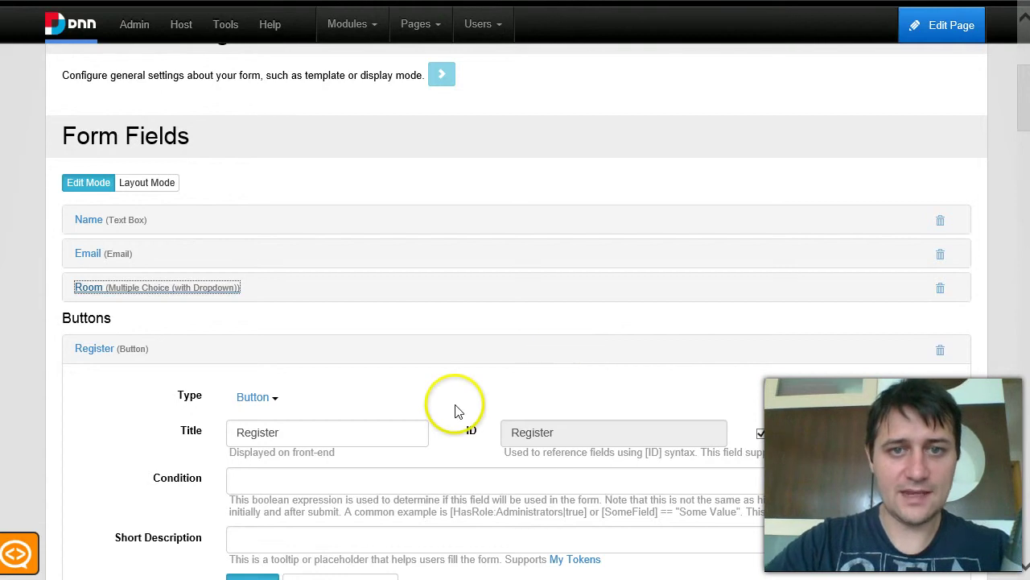
{"action": "scroll", "coordinate": [457, 411], "scroll_direction": "down", "scroll_amount": 9}
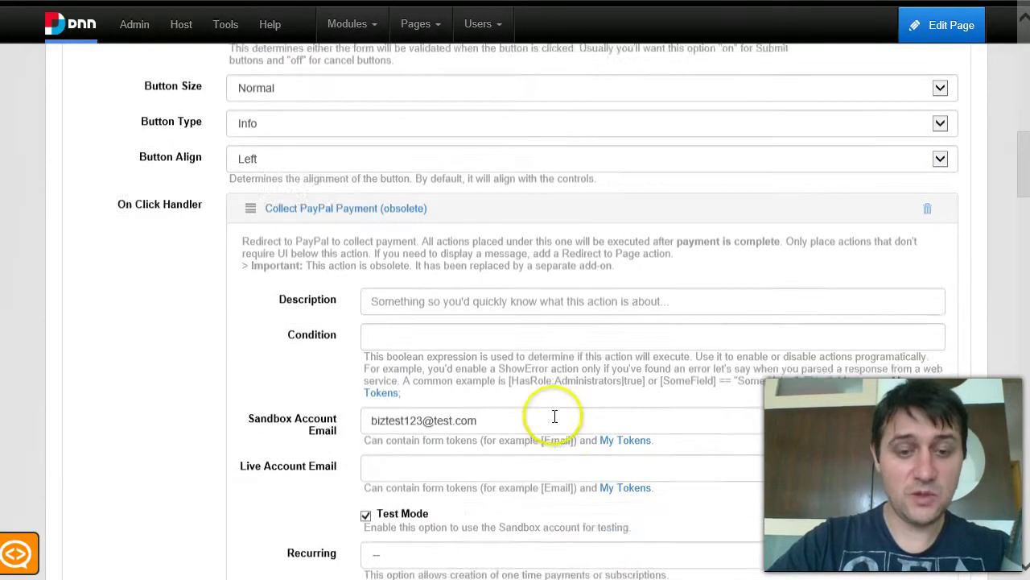
{"action": "scroll", "coordinate": [531, 441], "scroll_direction": "down", "scroll_amount": 2}
{"action": "left_click", "coordinate": [414, 411]}
{"action": "type", "text": "[Room]"}
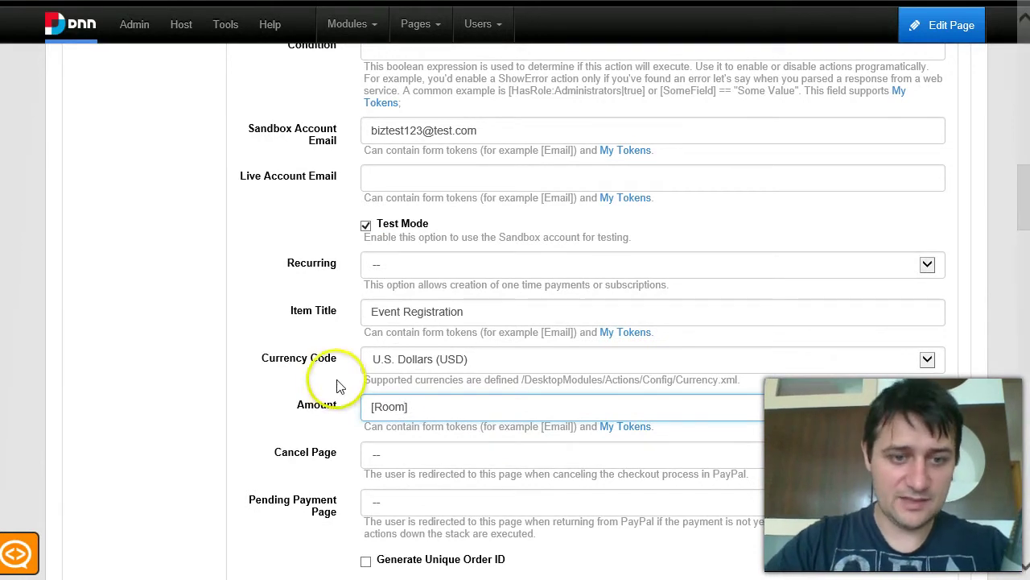
{"action": "left_click_drag", "start_coordinate": [432, 413], "coordinate": [340, 432]}
{"action": "left_click", "coordinate": [432, 408]}
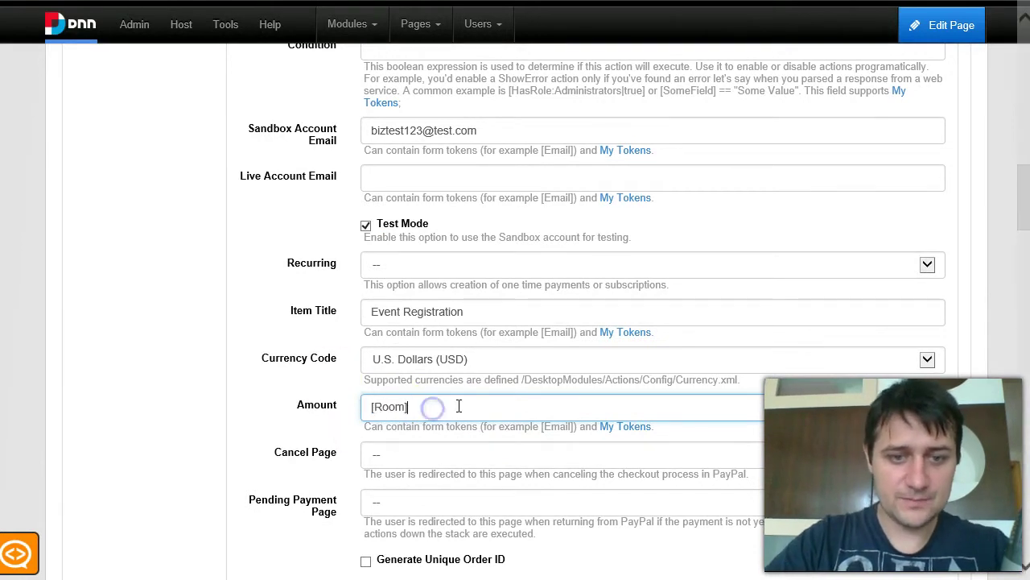
{"action": "left_click", "coordinate": [449, 408]}
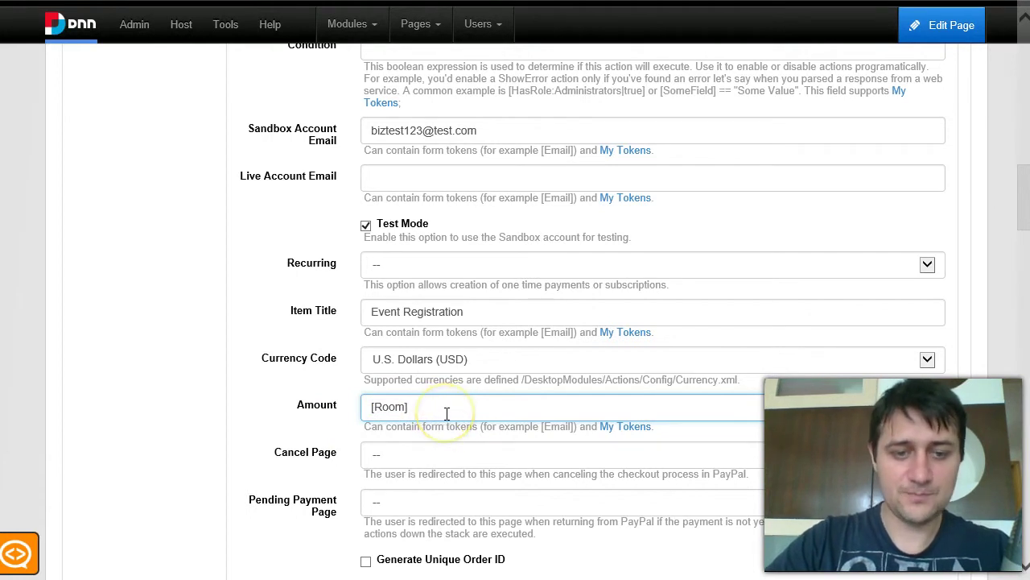
{"action": "scroll", "coordinate": [447, 411], "scroll_direction": "down", "scroll_amount": 1}
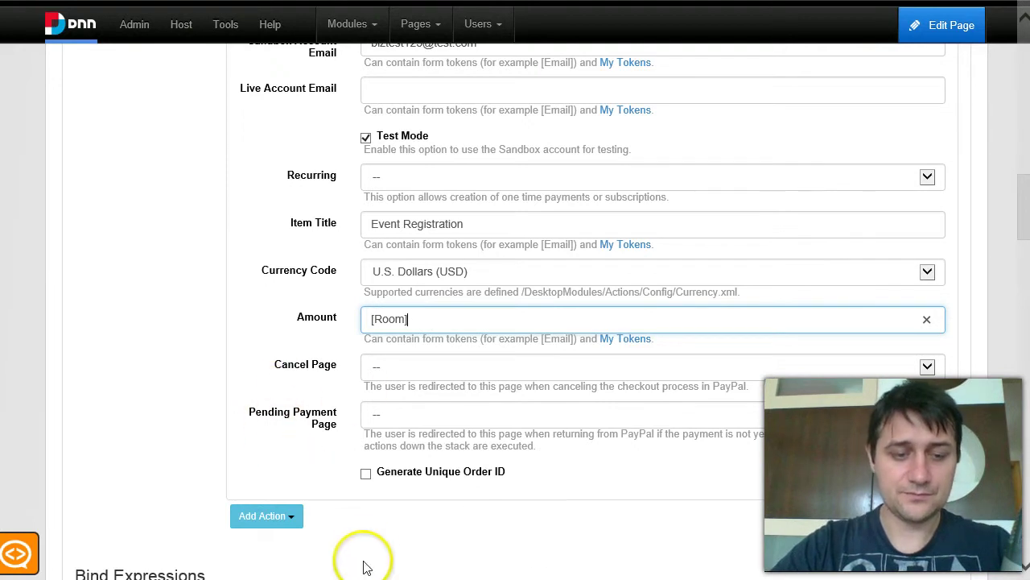
{"action": "scroll", "coordinate": [356, 533], "scroll_direction": "up", "scroll_amount": 2}
{"action": "scroll", "coordinate": [368, 483], "scroll_direction": "down", "scroll_amount": 4}
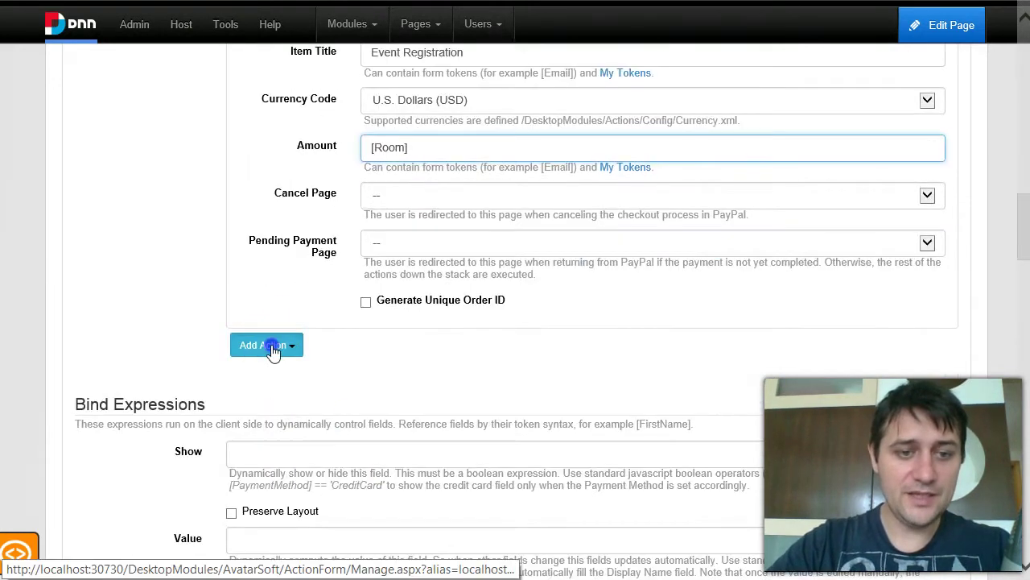
Add a Send Email action from the support address to the admin's email address.
{"action": "left_click", "coordinate": [274, 348]}
{"action": "scroll", "coordinate": [287, 395], "scroll_direction": "down", "scroll_amount": 1}
{"action": "mouse_move", "coordinate": [311, 348]}
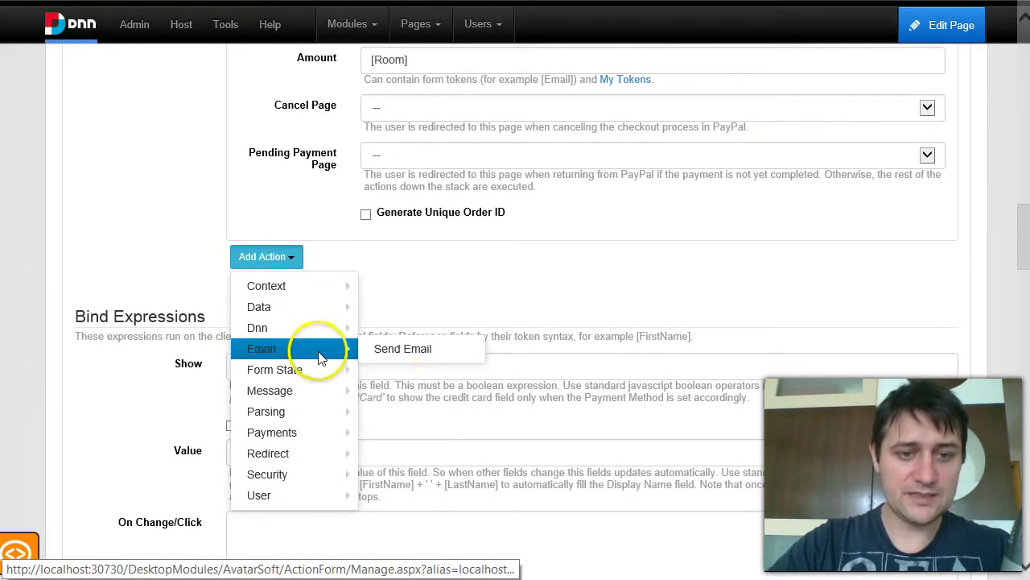
{"action": "left_click", "coordinate": [405, 347]}
{"action": "left_click", "coordinate": [467, 370]}
{"action": "left_click_drag", "start_coordinate": [573, 375], "coordinate": [198, 391]}
{"action": "scroll", "coordinate": [517, 352], "scroll_direction": "down", "scroll_amount": 1}
{"action": "left_click", "coordinate": [509, 287]}
{"action": "left_click", "coordinate": [475, 322]}
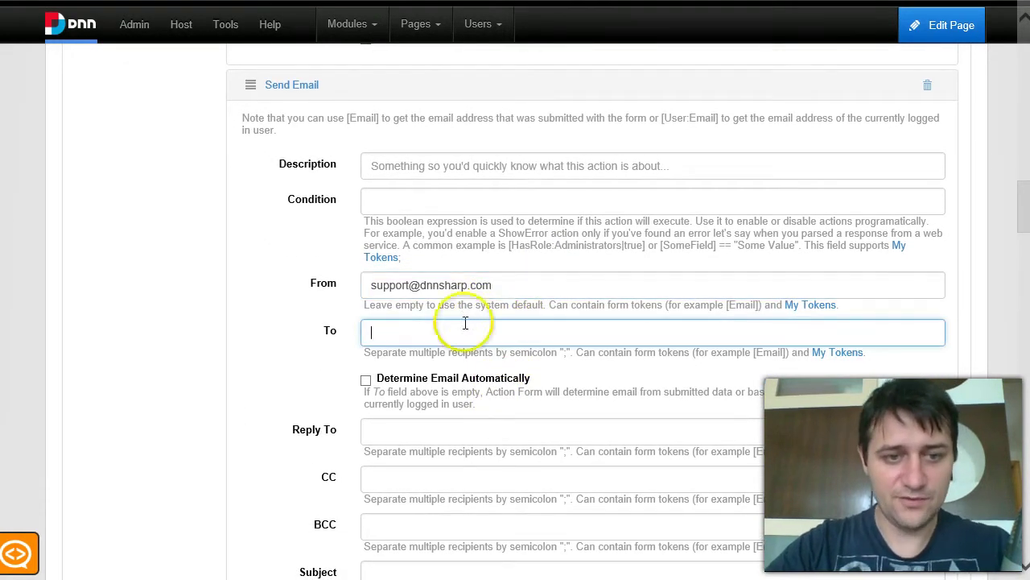
{"action": "scroll", "coordinate": [450, 318], "scroll_direction": "down", "scroll_amount": 2}
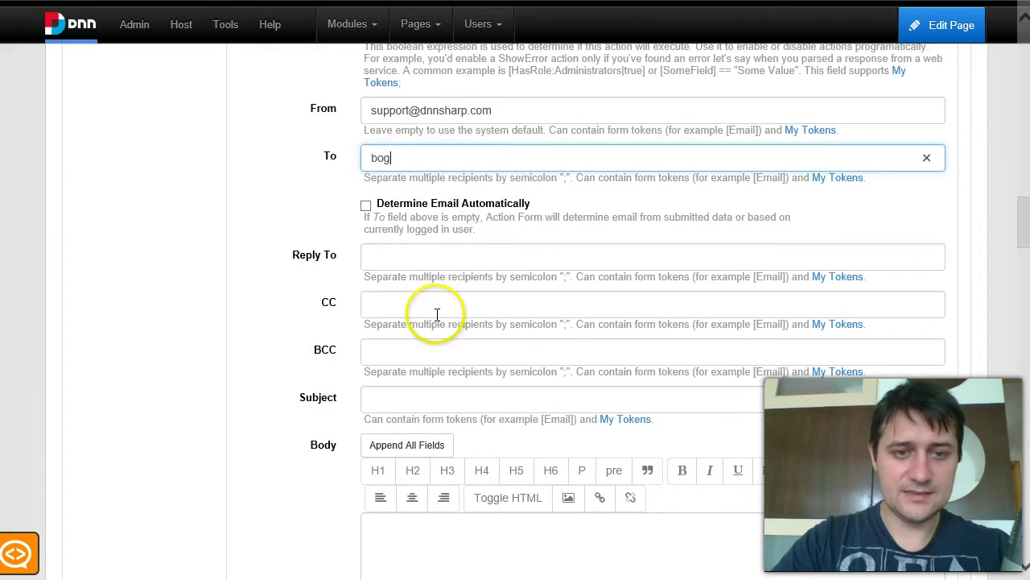
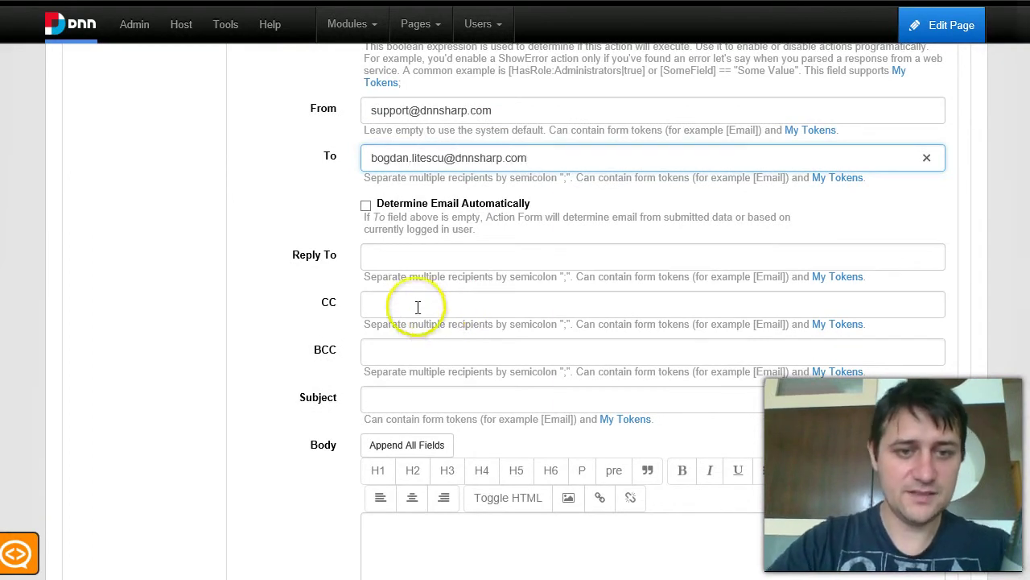
Set Reply To to [Email] and the subject to '[Name] just registered for the event'.
{"action": "left_click", "coordinate": [440, 248]}
{"action": "type", "text": "[Email"}
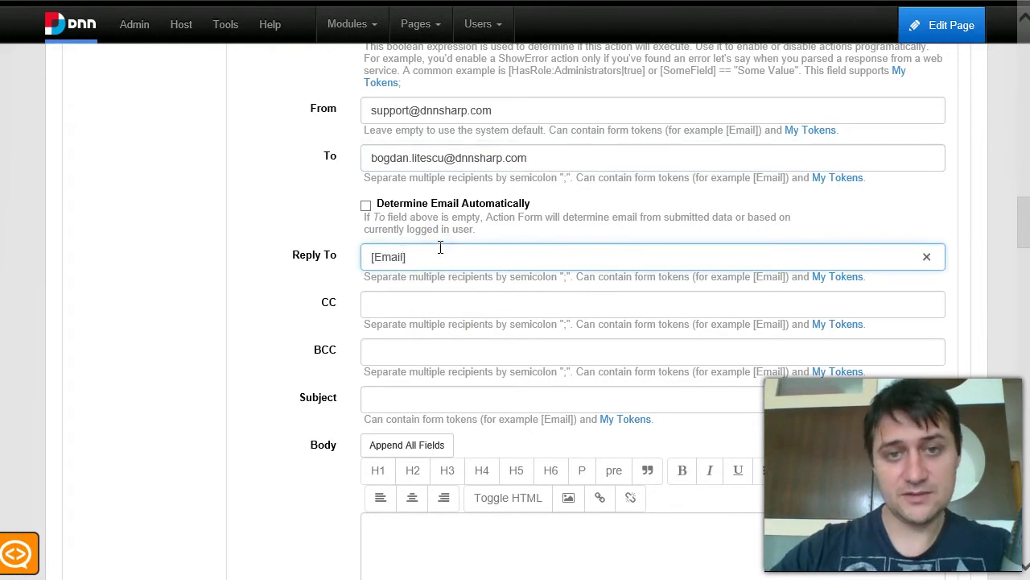
{"action": "type", "text": "]"}
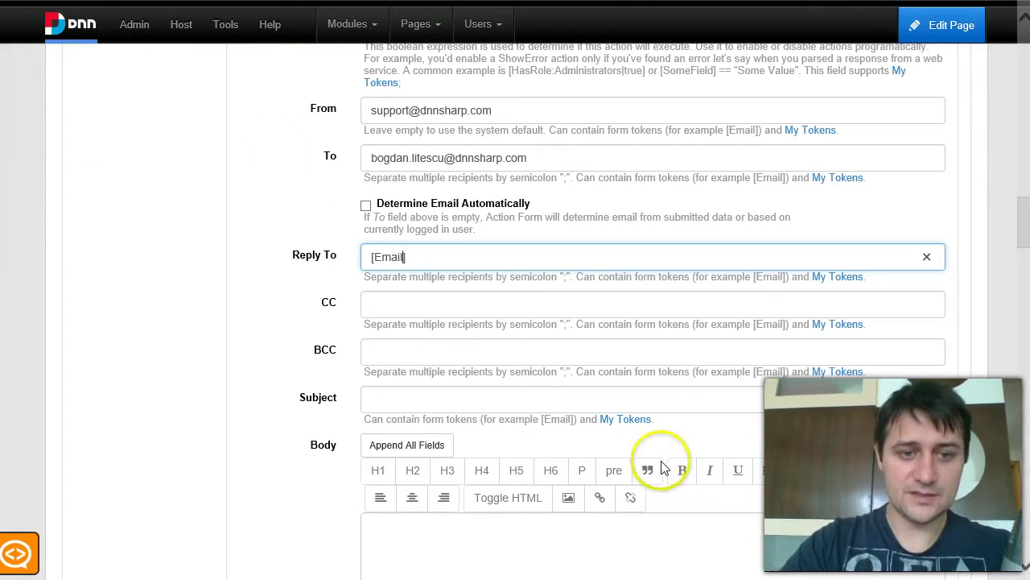
{"action": "left_click", "coordinate": [456, 404]}
{"action": "type", "text": "["}
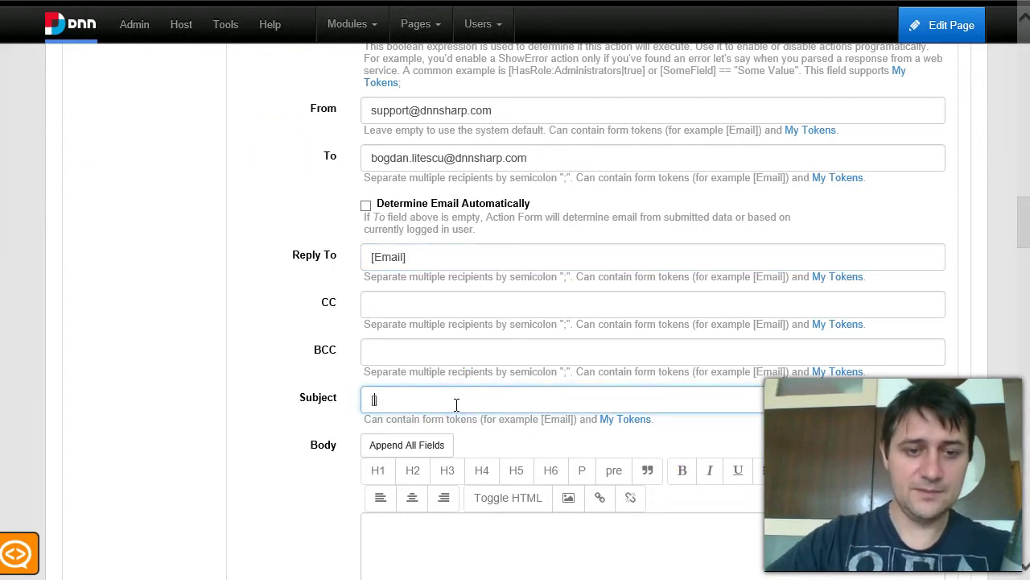
{"action": "type", "text": "Name]"}
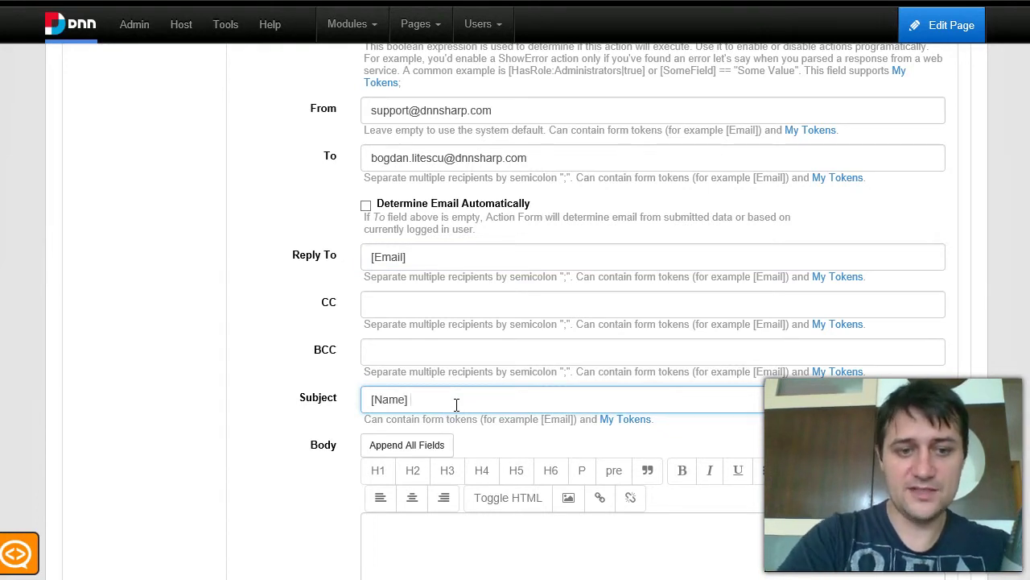
{"action": "type", "text": "just registered for"}
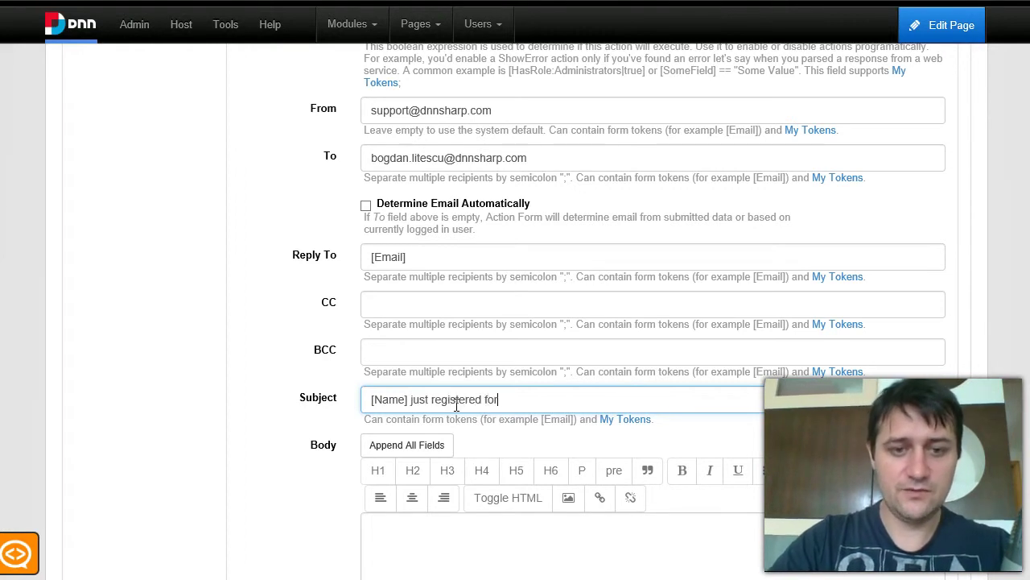
{"action": "type", "text": "e event"}
{"action": "scroll", "coordinate": [483, 414], "scroll_direction": "down", "scroll_amount": 2}
Write the admin email body as '[Name] choose [Room:Text].'.
{"action": "left_click", "coordinate": [515, 432]}
{"action": "type", "text": "[Name] choose"}
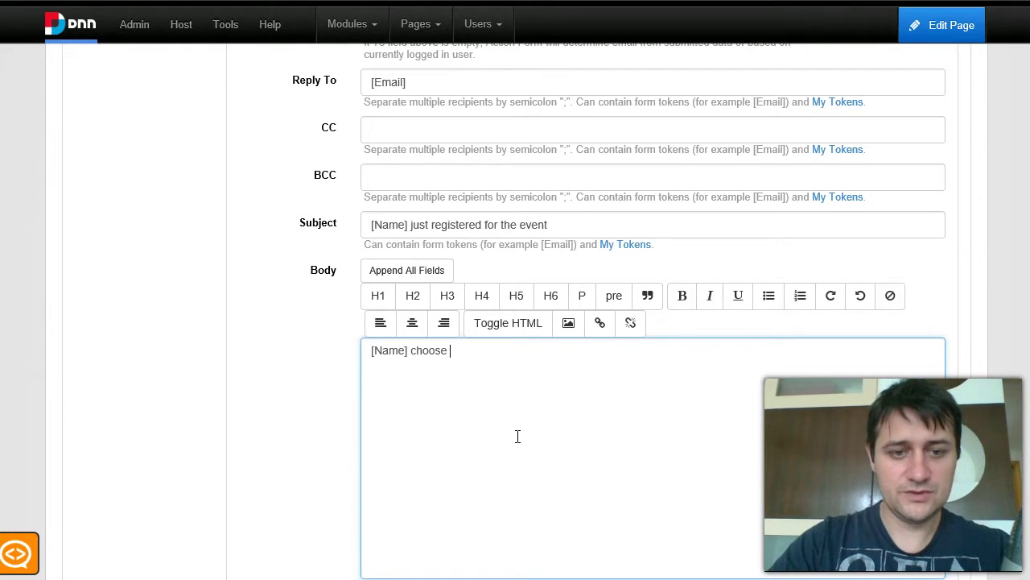
{"action": "type", "text": " the [Option:Text"}
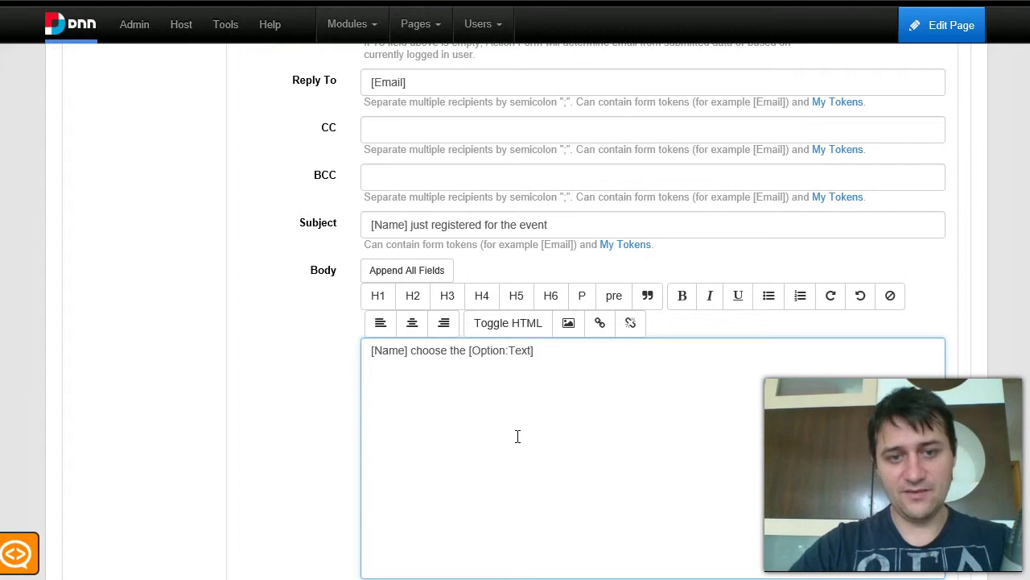
{"action": "key", "text": "ctrl+shift+Left"}
{"action": "type", "text": "Room"}
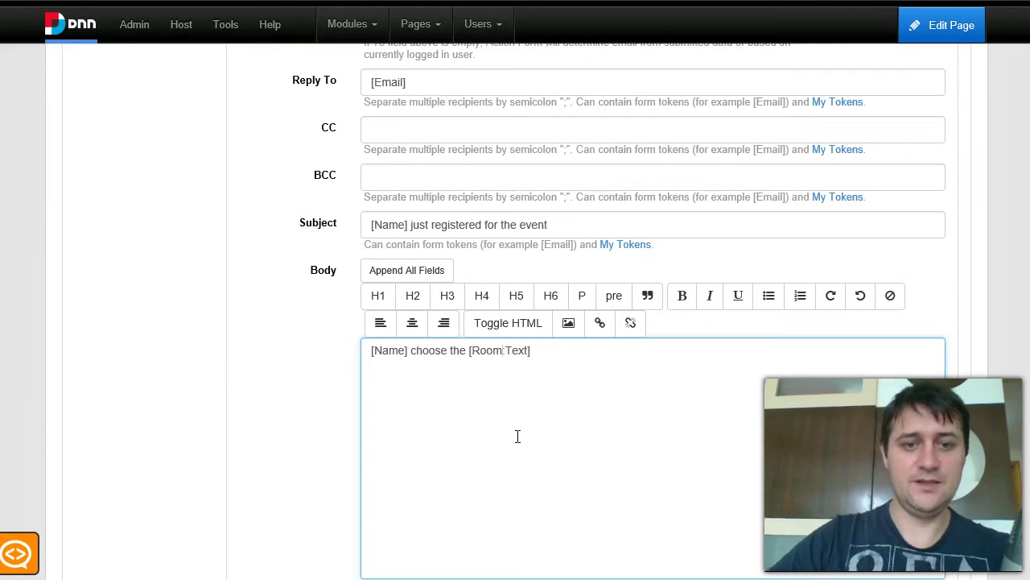
{"action": "key", "text": "End"}
{"action": "type", "text": "."}
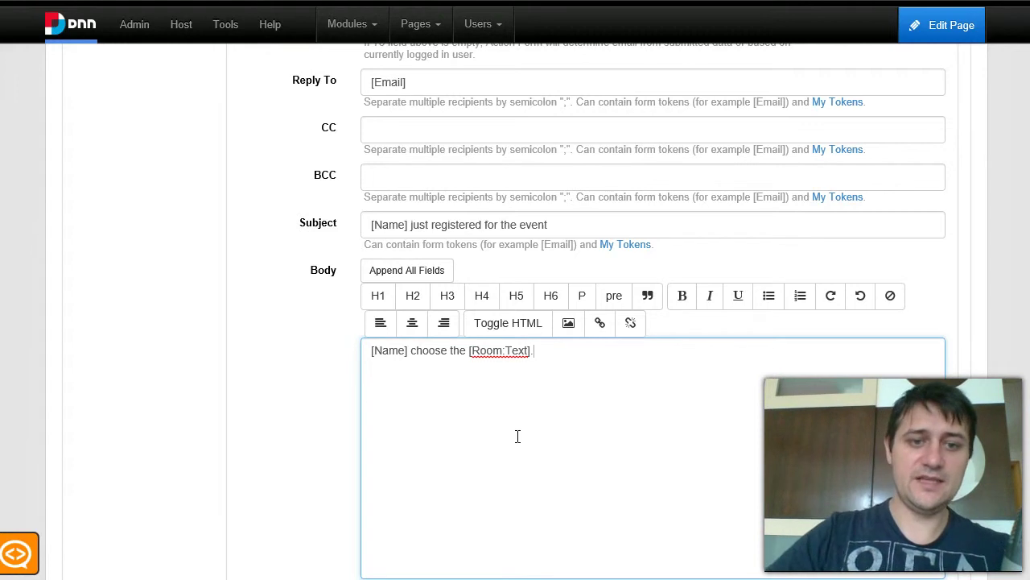
{"action": "left_click_drag", "start_coordinate": [532, 351], "coordinate": [472, 352]}
{"action": "double_click", "coordinate": [461, 355]}
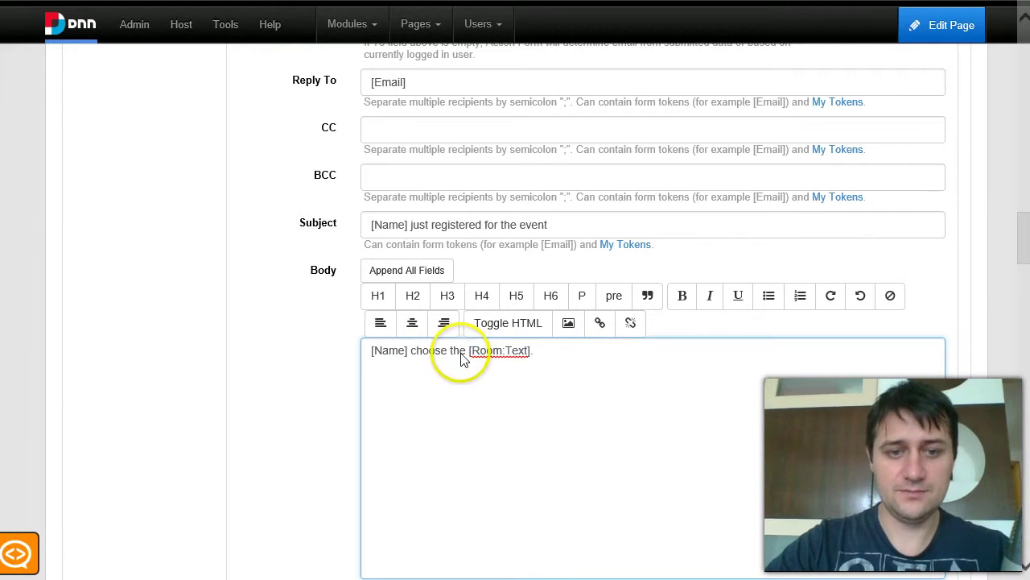
{"action": "key", "text": "BackSpace"}
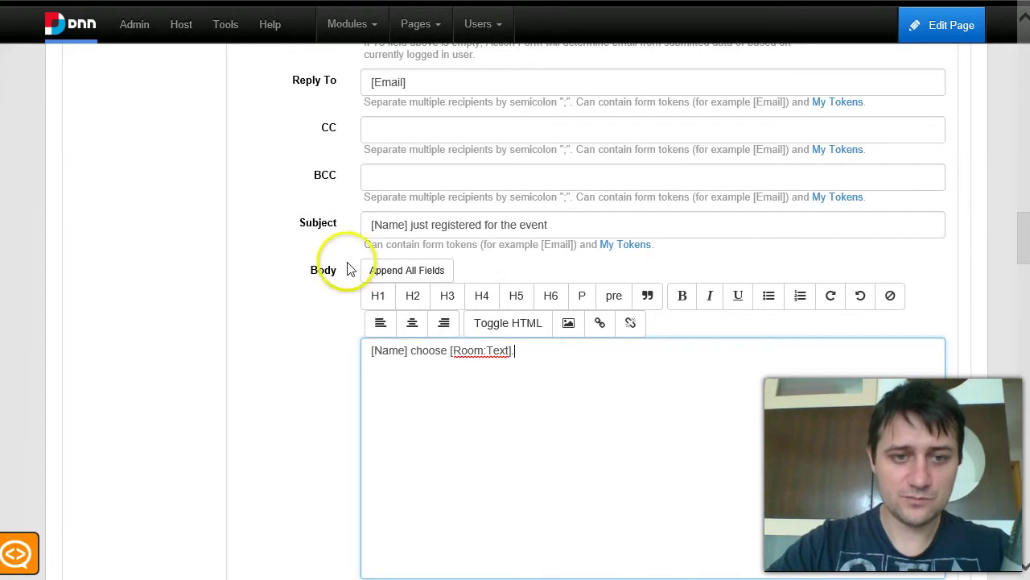
{"action": "scroll", "coordinate": [306, 295], "scroll_direction": "down", "scroll_amount": 3}
{"action": "scroll", "coordinate": [287, 306], "scroll_direction": "up", "scroll_amount": 12}
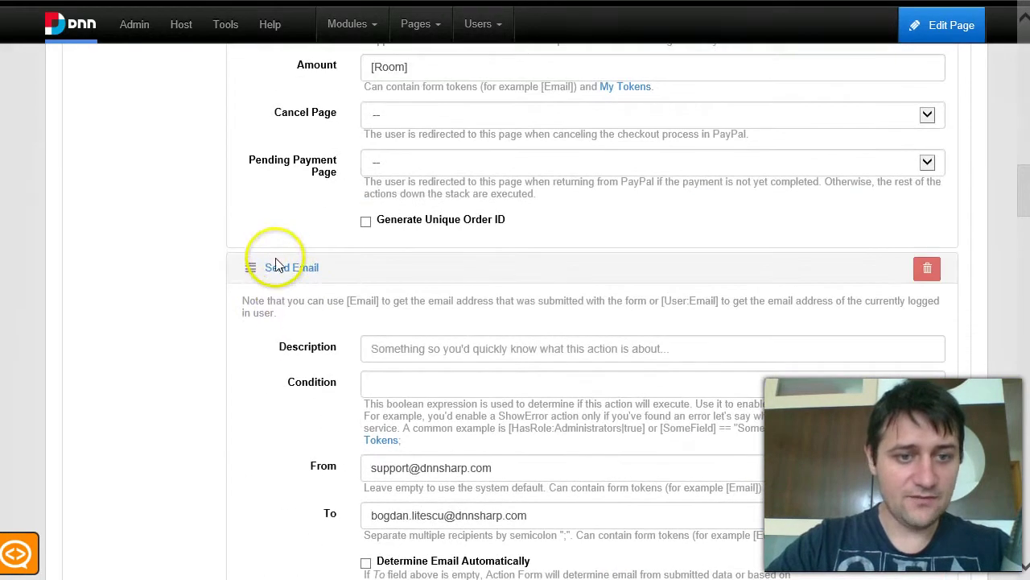
Add a second Send Email action from the support address to [Email].
{"action": "left_click", "coordinate": [292, 268]}
{"action": "left_click", "coordinate": [291, 300]}
{"action": "mouse_move", "coordinate": [310, 392]}
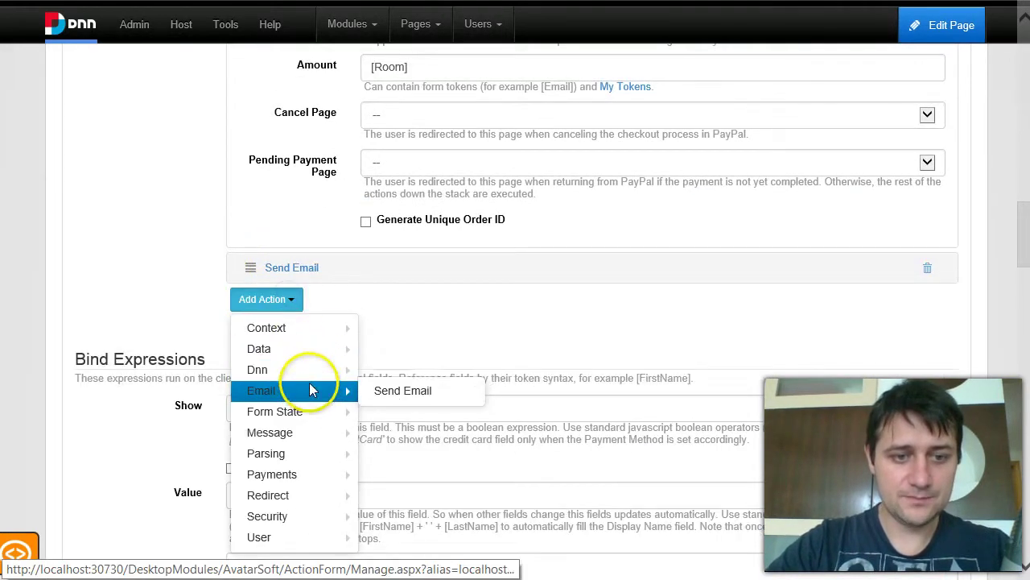
{"action": "left_click", "coordinate": [400, 391]}
{"action": "left_click", "coordinate": [414, 330]}
{"action": "key", "text": "Tab"}
{"action": "key", "text": "Tab"}
{"action": "type", "text": "[Email]"}
{"action": "scroll", "coordinate": [423, 379], "scroll_direction": "down", "scroll_amount": 1}
Set its Reply To to the admin's address and subject to 'Thank you for subscribing to the event'.
{"action": "left_click", "coordinate": [409, 387]}
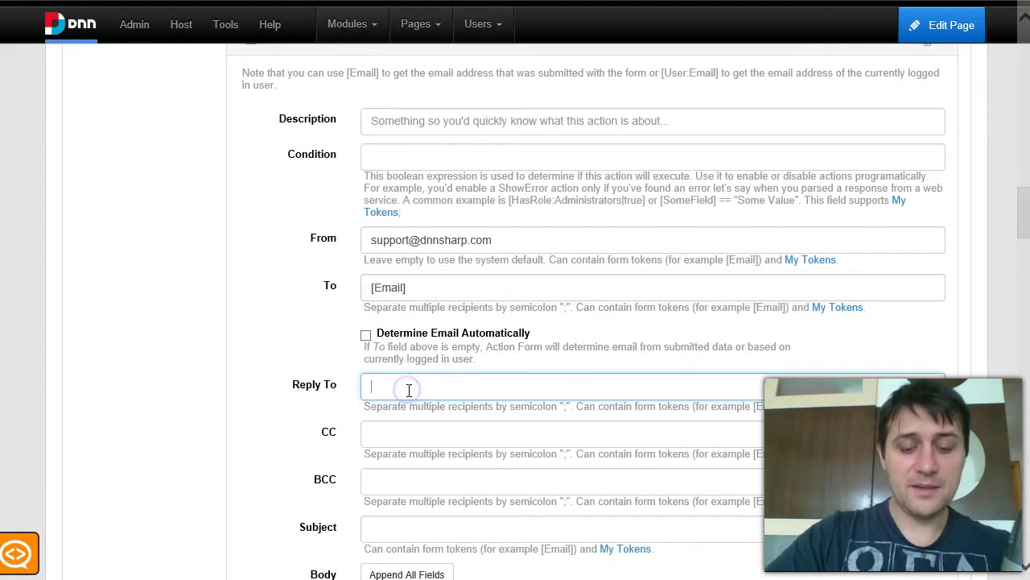
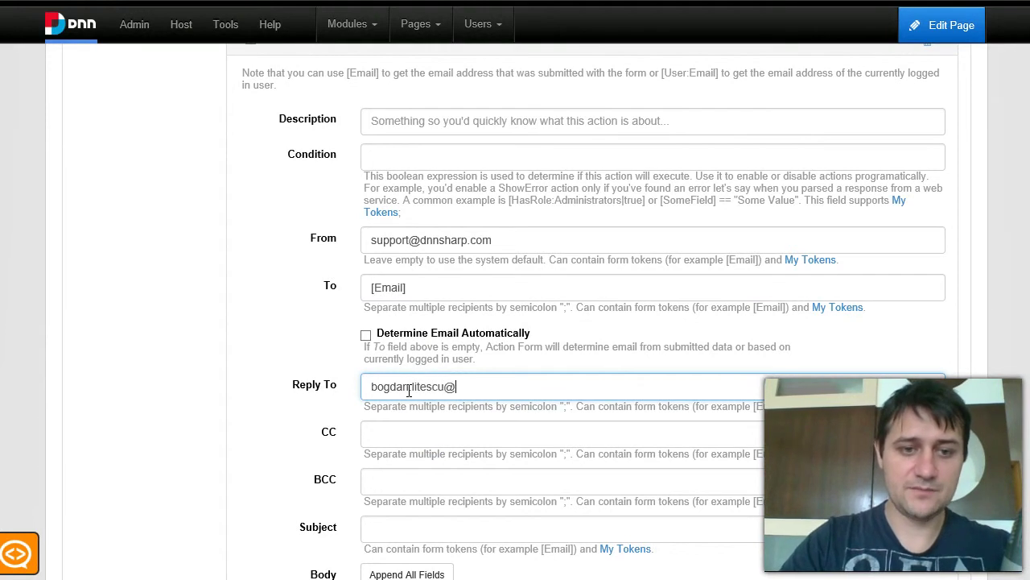
{"action": "left_click", "coordinate": [409, 390]}
{"action": "type", "text": "."}
{"action": "key", "text": "End"}
{"action": "type", "text": "dnnsharp.com"}
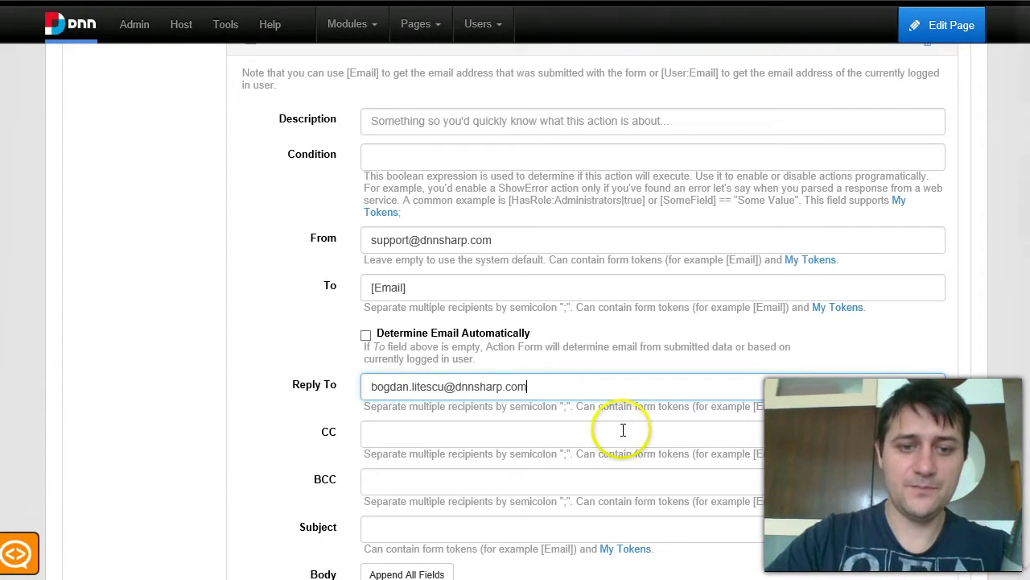
{"action": "scroll", "coordinate": [620, 427], "scroll_direction": "down", "scroll_amount": 2}
{"action": "scroll", "coordinate": [619, 425], "scroll_direction": "down", "scroll_amount": 1}
{"action": "left_click", "coordinate": [411, 353]}
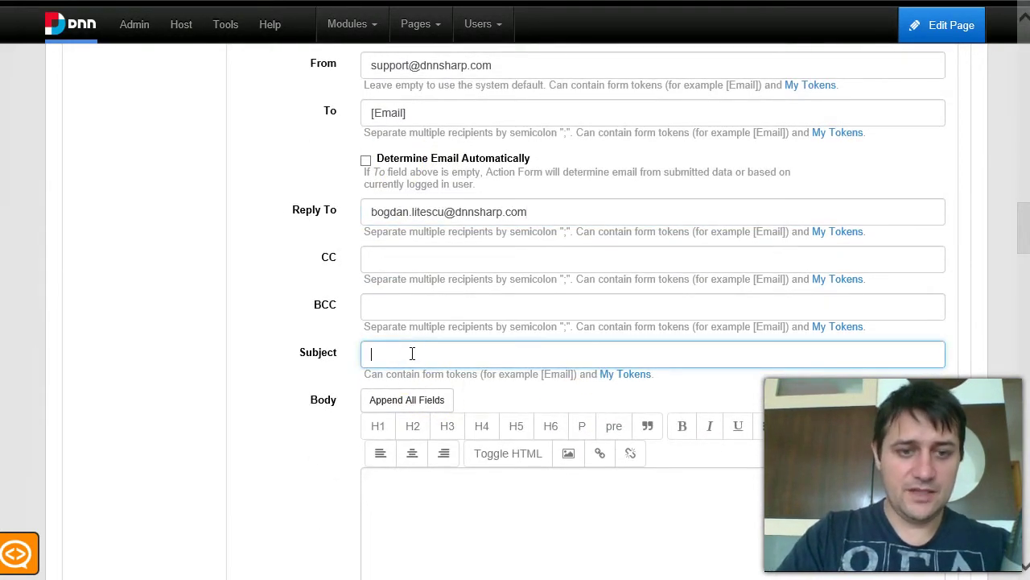
{"action": "type", "text": "Thank you for subscribing to the event"}
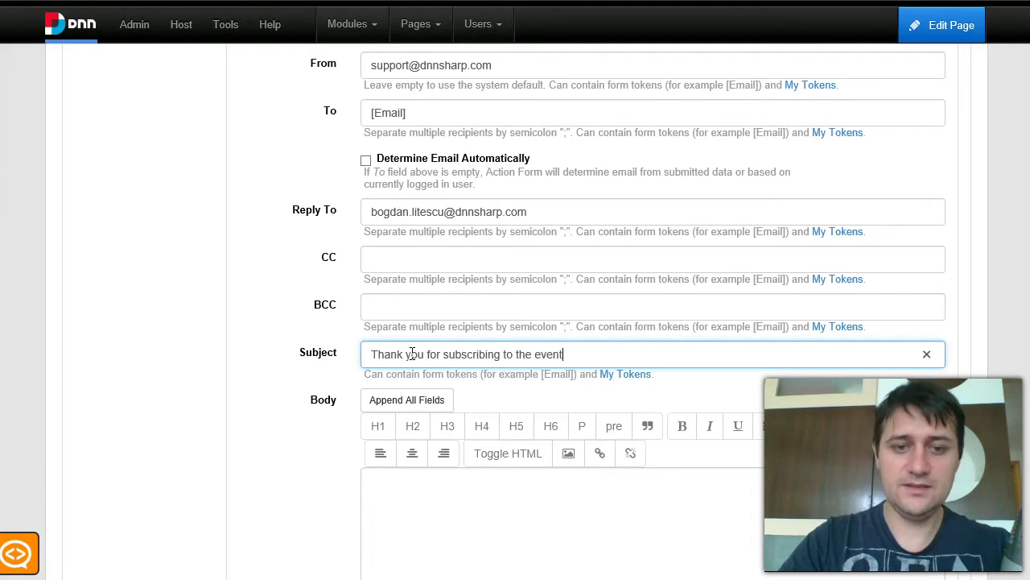
{"action": "key", "text": "Tab"}
{"action": "scroll", "coordinate": [410, 360], "scroll_direction": "down", "scroll_amount": 2}
Write the registrant email body "You can edit your registration details at [EditUrl].".
{"action": "scroll", "coordinate": [410, 360], "scroll_direction": "down", "scroll_amount": 1}
{"action": "left_click", "coordinate": [410, 353]}
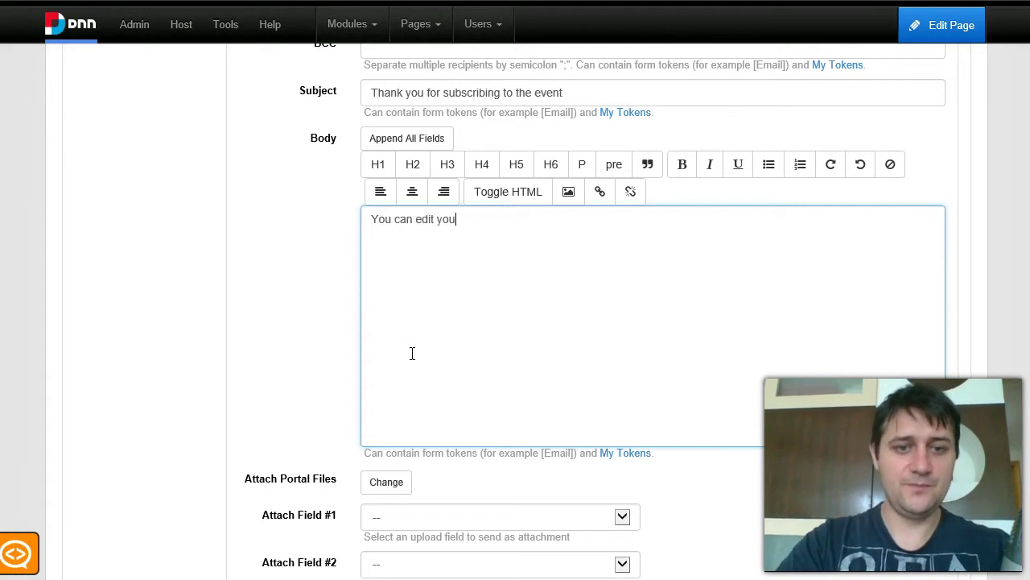
{"action": "type", "text": "You can edit your registration details at ["}
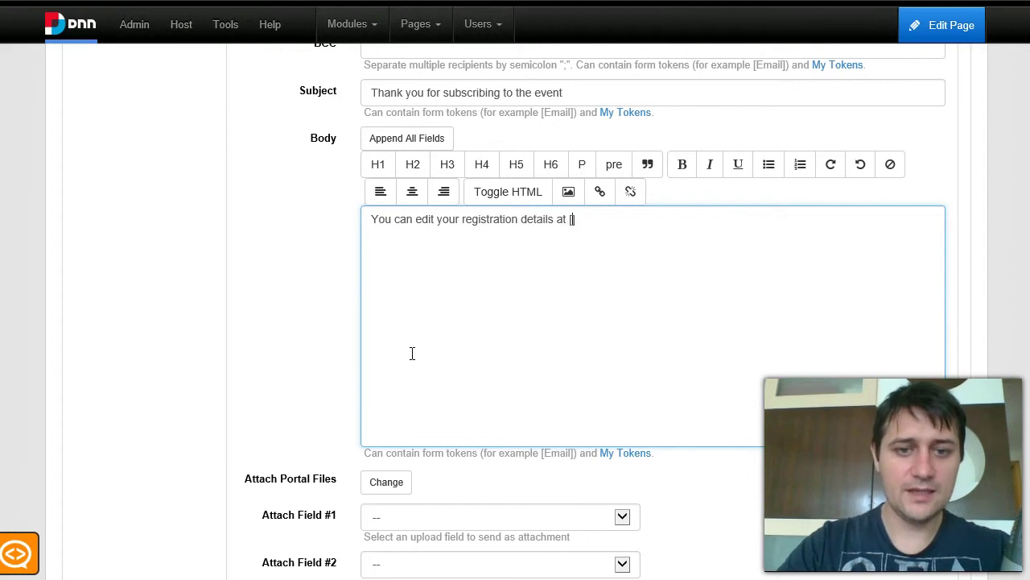
{"action": "type", "text": "EditUrl]."}
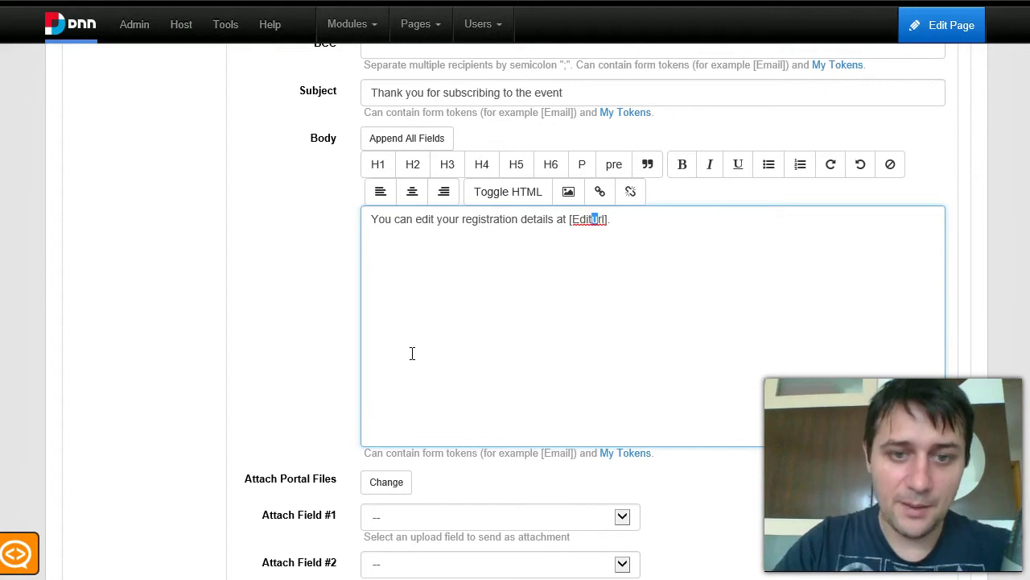
{"action": "type", "text": "U"}
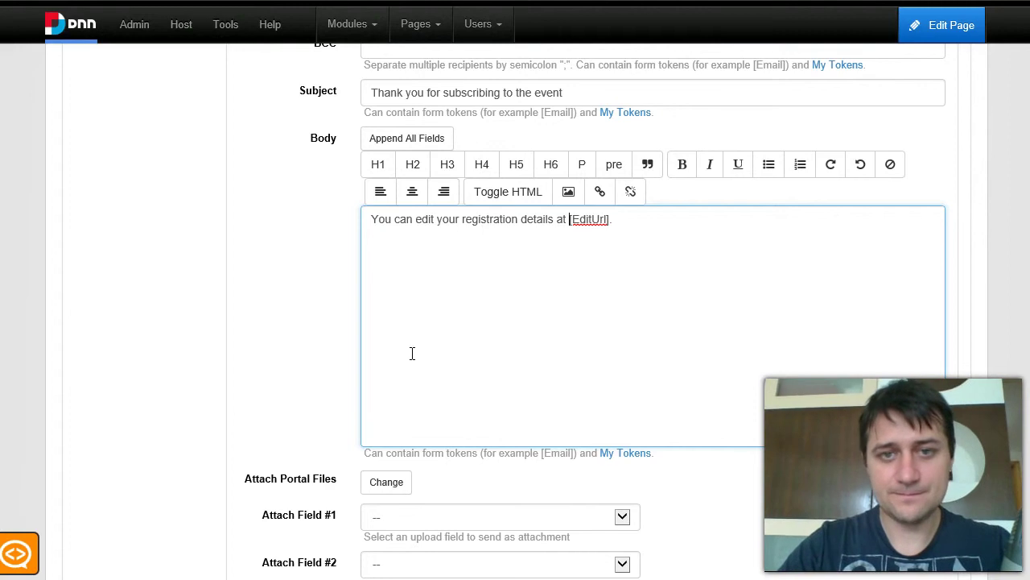
{"action": "left_click", "coordinate": [701, 417]}
{"action": "left_click", "coordinate": [795, 364]}
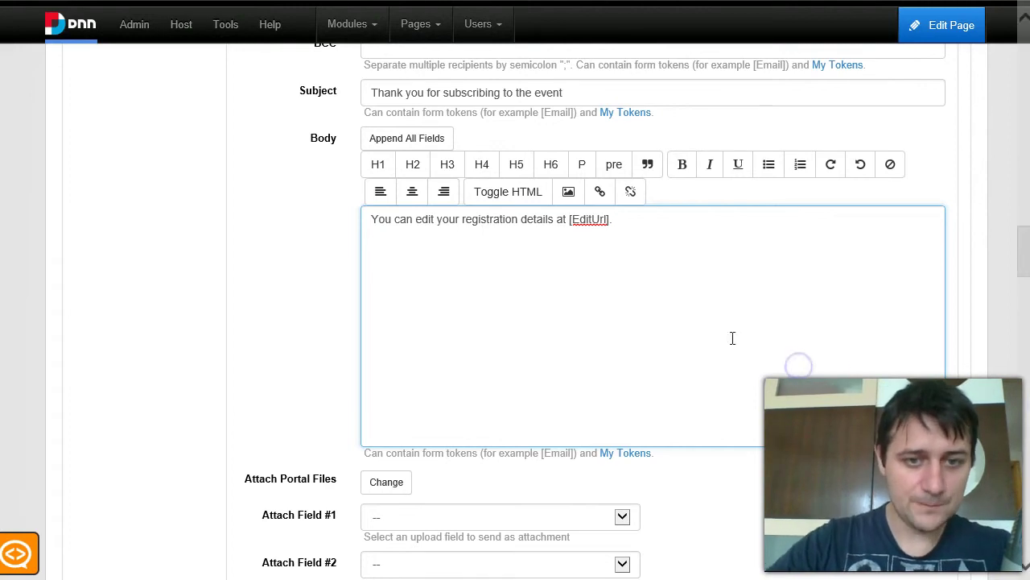
Save the Action Form settings.
{"action": "scroll", "coordinate": [790, 360], "scroll_direction": "down", "scroll_amount": 1}
{"action": "scroll", "coordinate": [795, 408], "scroll_direction": "down", "scroll_amount": 10}
{"action": "left_click", "coordinate": [930, 288]}
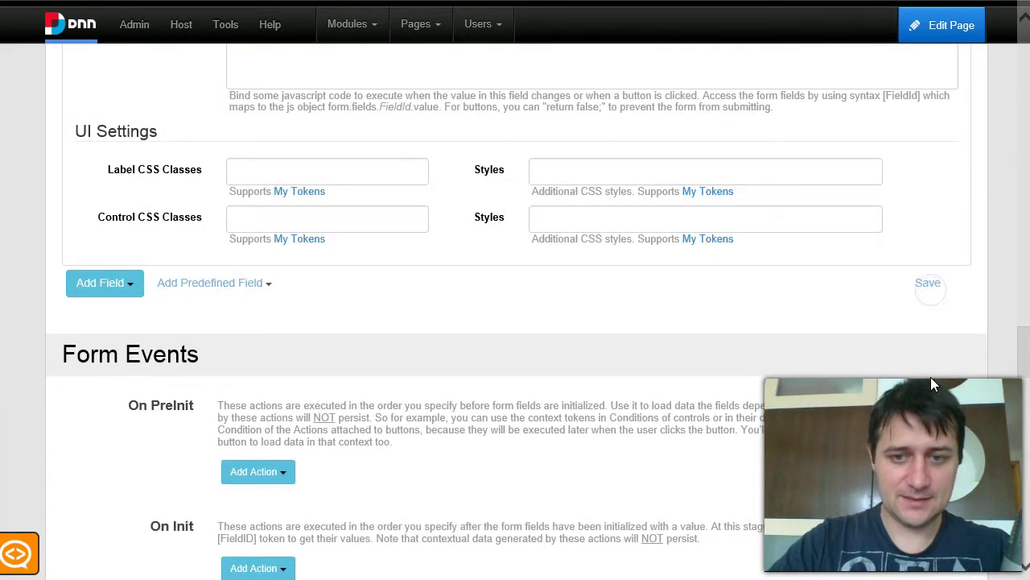
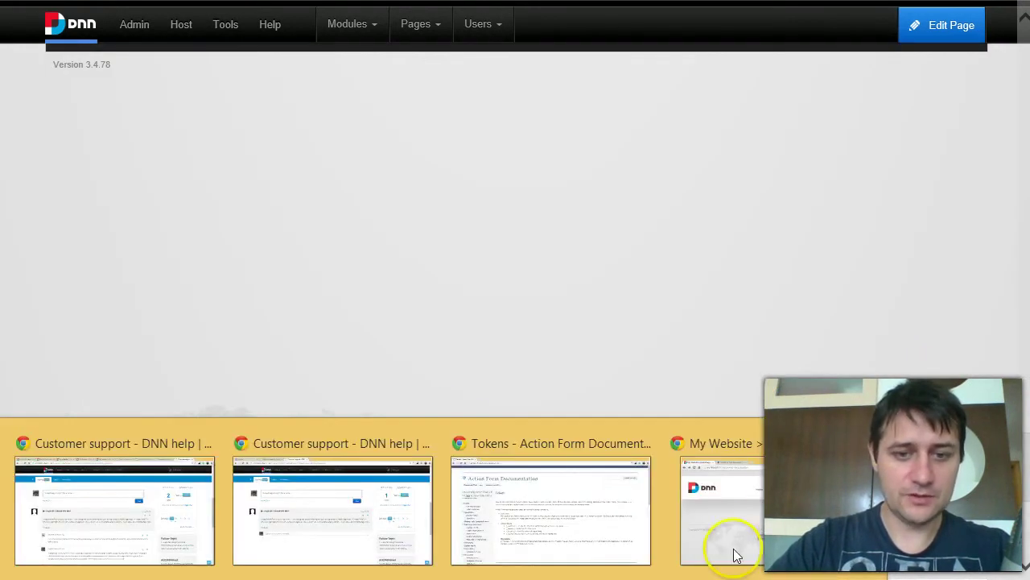
On the public registration page, register with a name, an e-mail and Room A ($100).
{"action": "left_click", "coordinate": [757, 533]}
{"action": "left_click", "coordinate": [719, 67]}
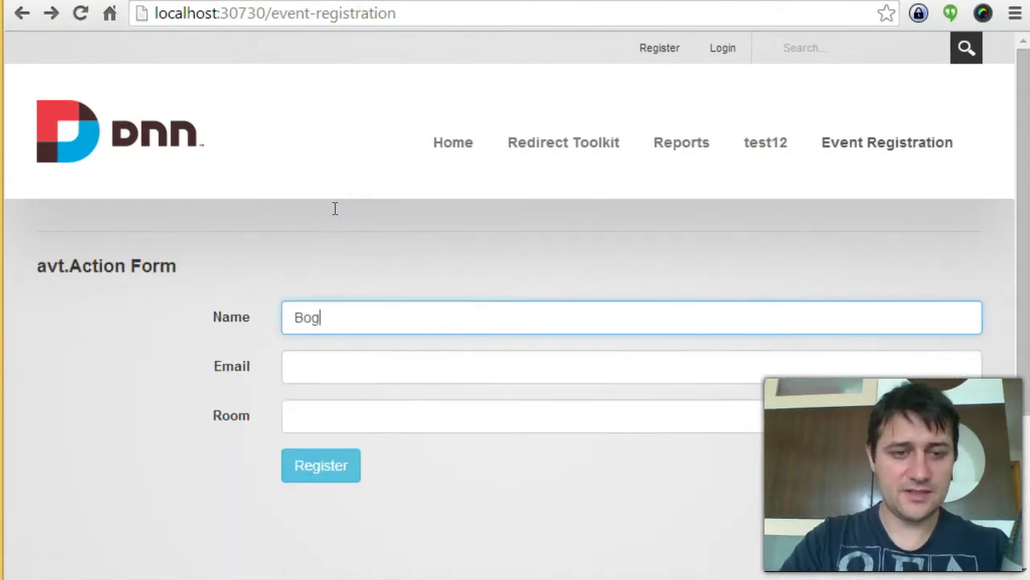
{"action": "key", "text": "Tab"}
{"action": "type", "text": "b"}
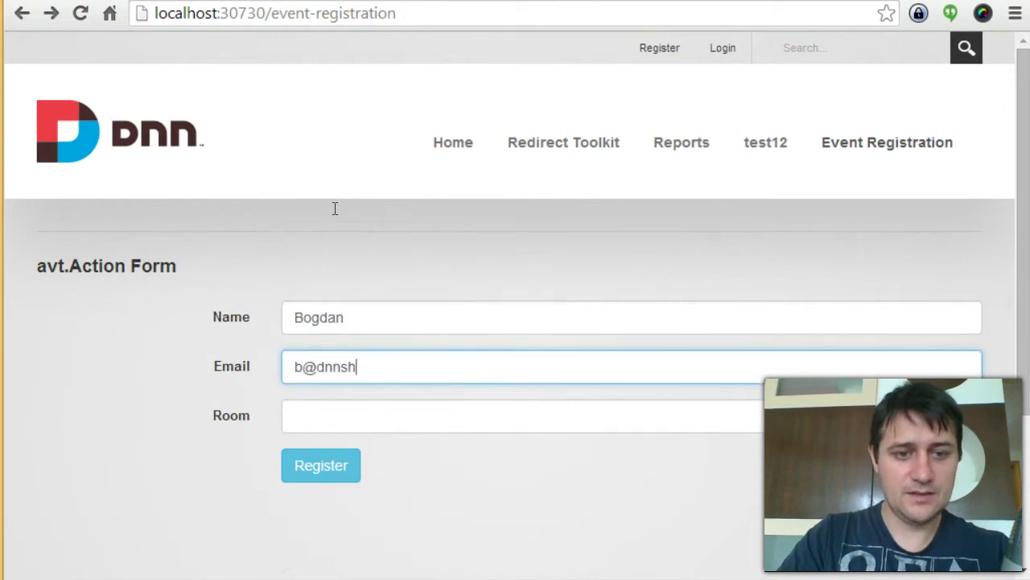
{"action": "key", "text": "Tab"}
{"action": "key", "text": "Down"}
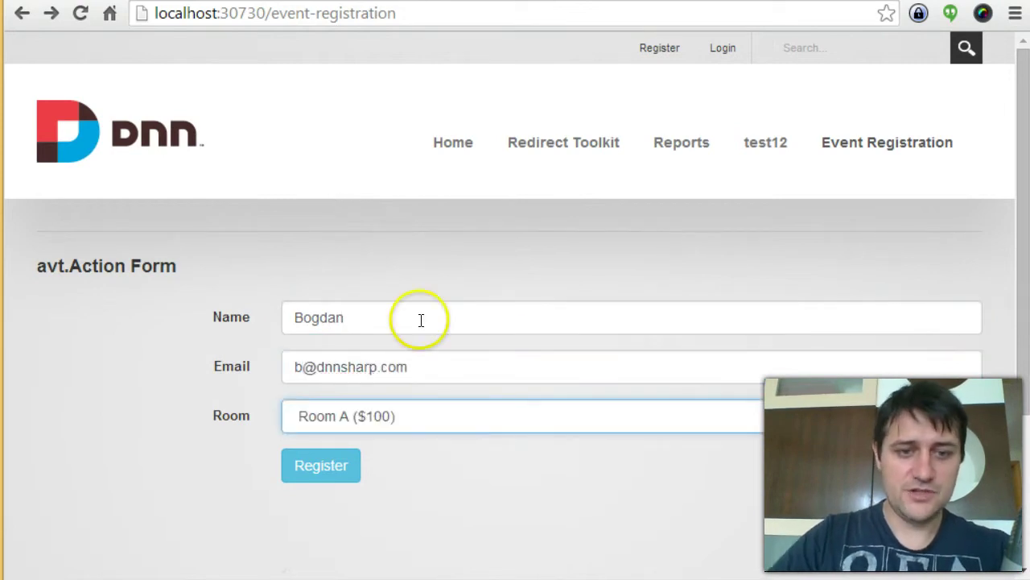
{"action": "key", "text": "Return"}
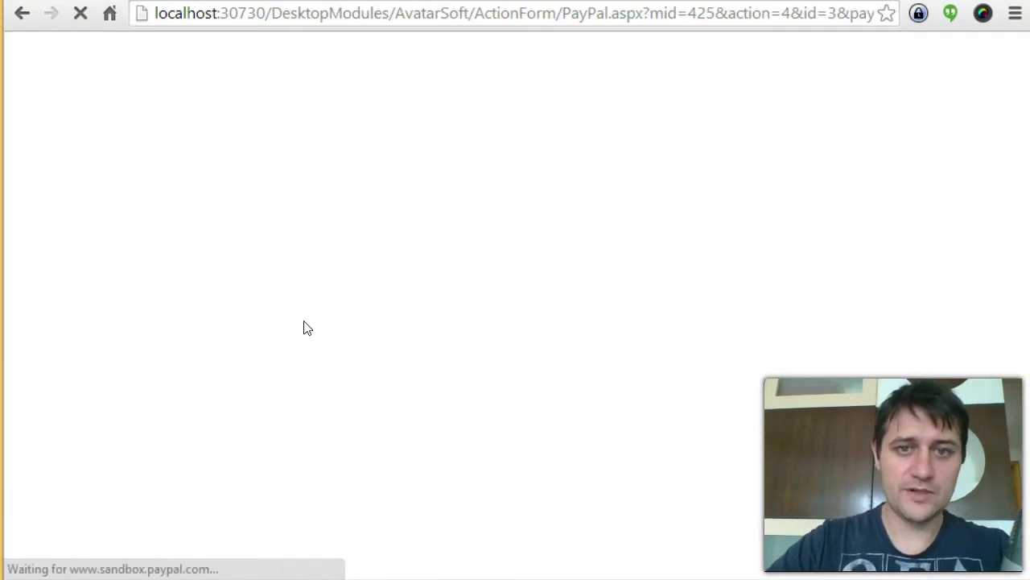
Log in to the sandbox buyer account for the $100.00 order and review the card-linking request.
{"action": "mouse_move", "coordinate": [244, 290]}
{"action": "left_mouse_down"}
{"action": "mouse_move", "coordinate": [207, 143]}
{"action": "mouse_move", "coordinate": [273, 149]}
{"action": "left_mouse_up"}
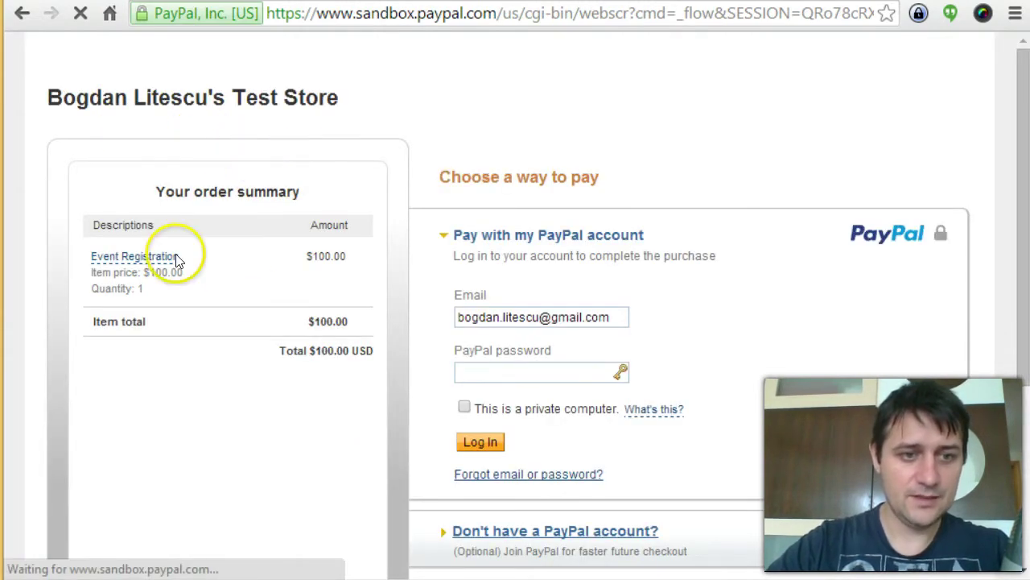
{"action": "scroll", "coordinate": [322, 191], "scroll_direction": "down", "scroll_amount": 1}
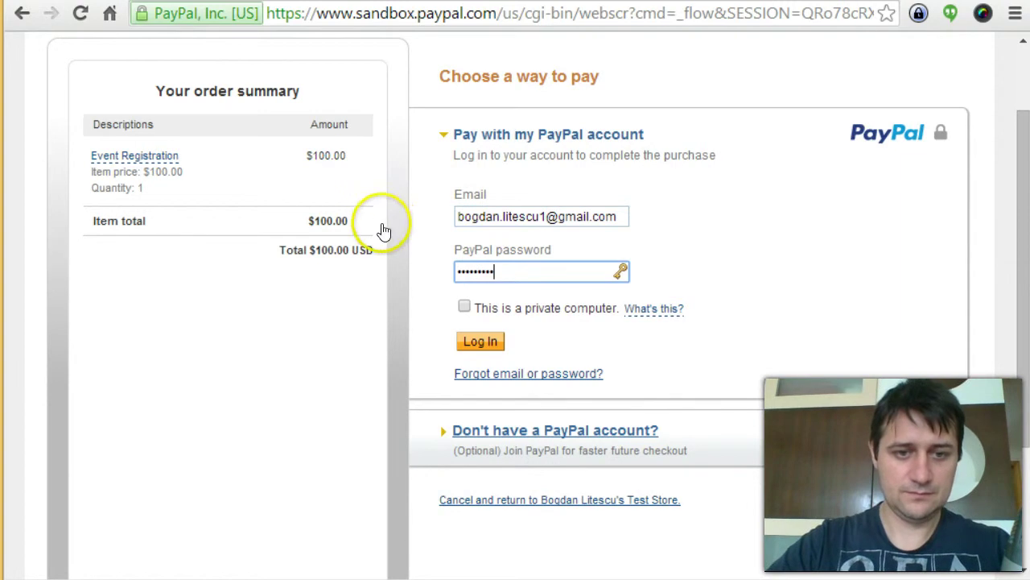
{"action": "key", "text": "Return"}
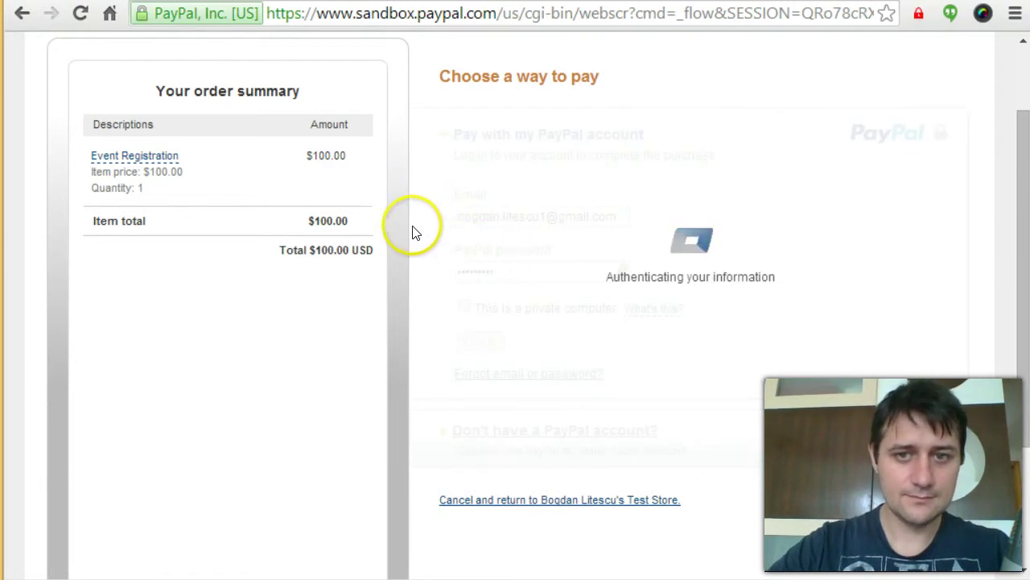
{"action": "scroll", "coordinate": [519, 133], "scroll_direction": "down", "scroll_amount": 4}
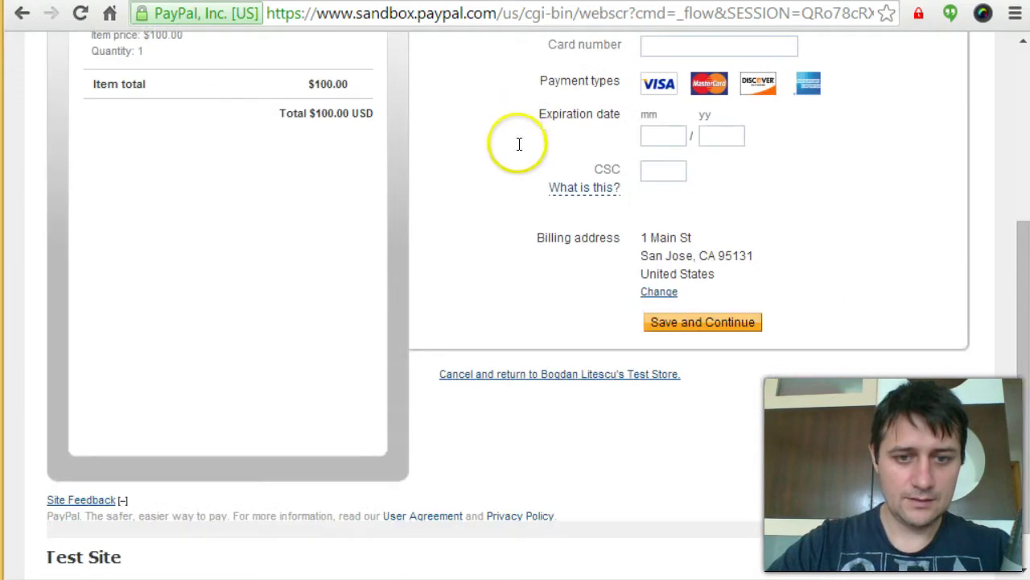
{"action": "scroll", "coordinate": [611, 209], "scroll_direction": "up", "scroll_amount": 3}
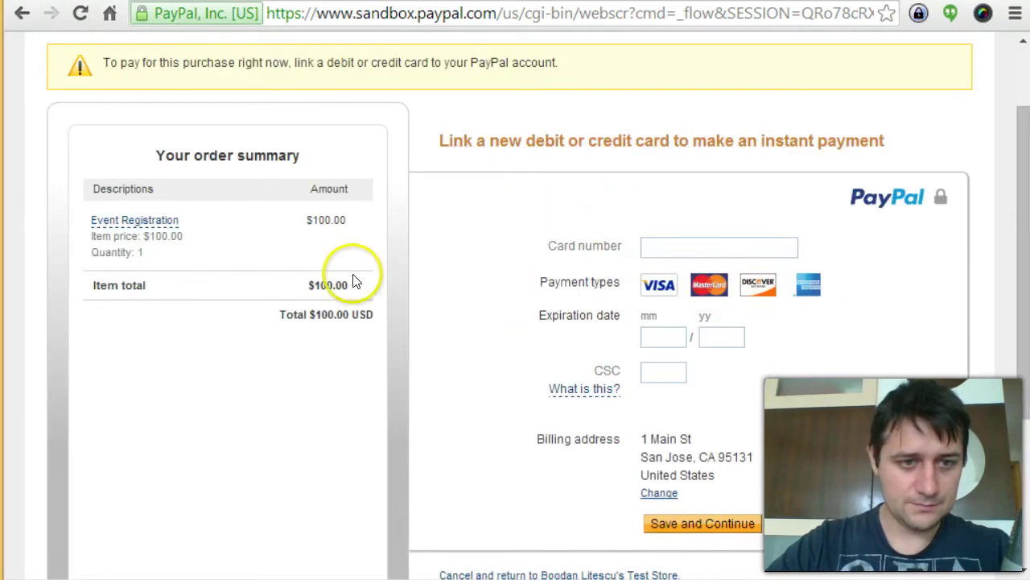
{"action": "scroll", "coordinate": [466, 220], "scroll_direction": "down", "scroll_amount": 2}
{"action": "scroll", "coordinate": [451, 185], "scroll_direction": "up", "scroll_amount": 2}
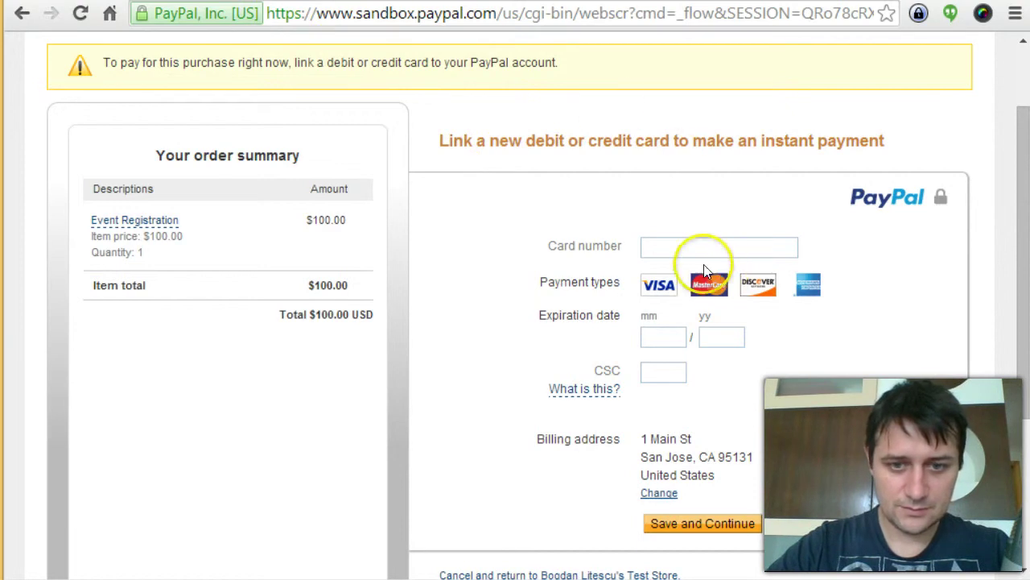
{"action": "scroll", "coordinate": [515, 266], "scroll_direction": "down", "scroll_amount": 3}
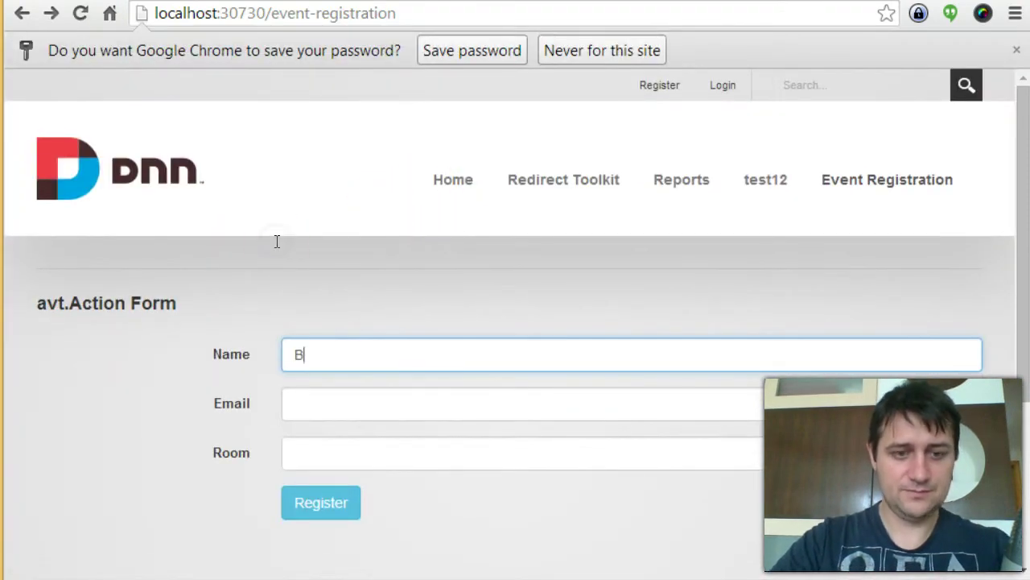
Fill in a new name and the buyer's e-mail, pick Room A ($100) and register.
{"action": "type", "text": "n"}
{"action": "key", "text": "Tab"}
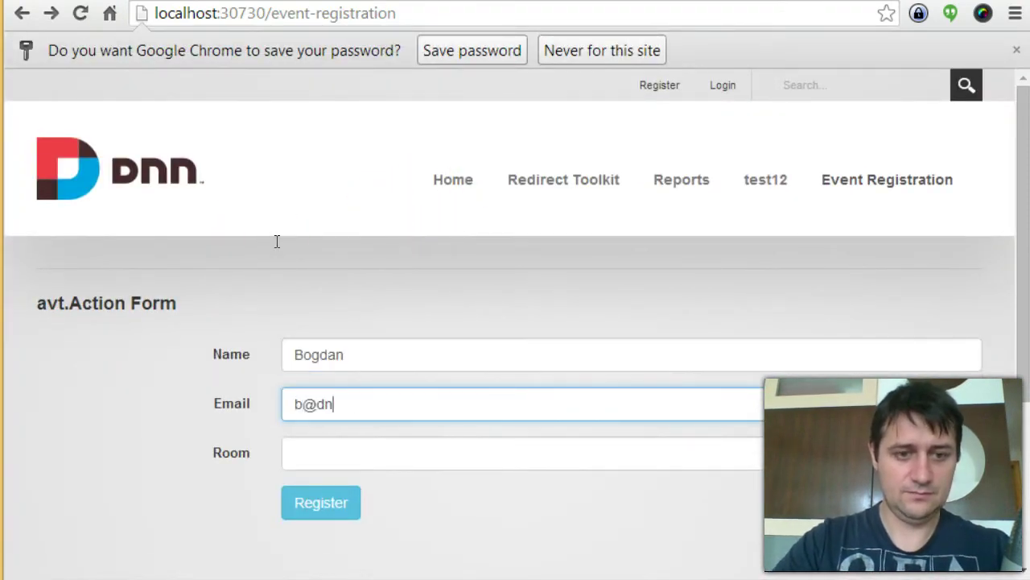
{"action": "key", "text": "Tab"}
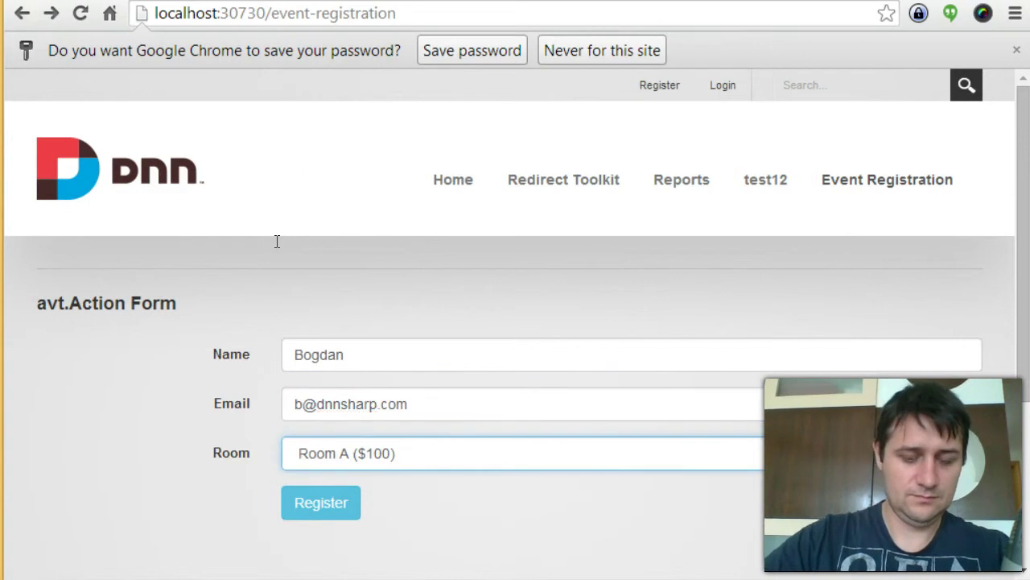
{"action": "key", "text": "Tab"}
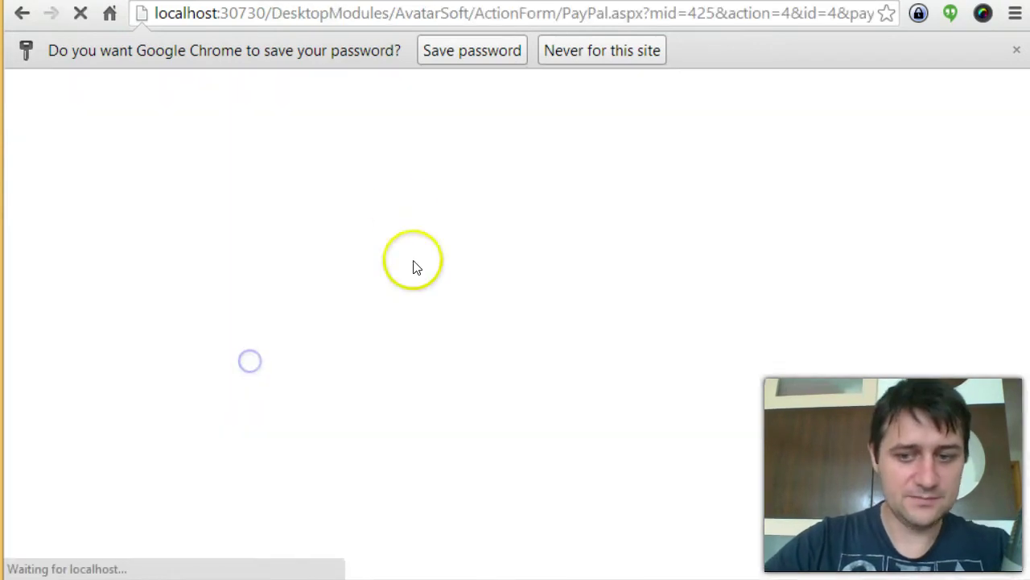
{"action": "key", "text": "Return"}
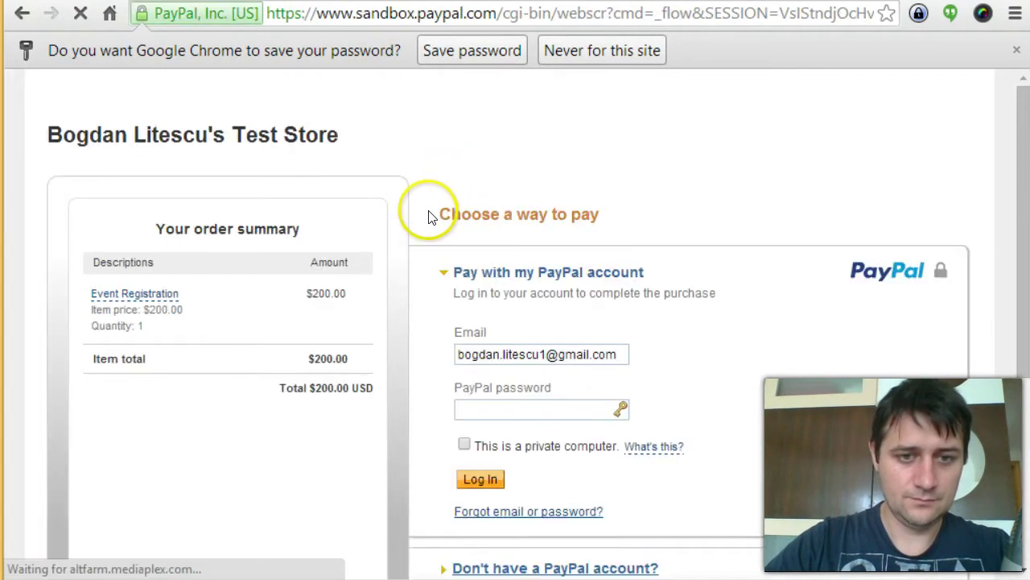
Log in with the second buyer account, pay the $200.00 order and return to the store.
{"action": "key", "text": "BackSpace"}
{"action": "type", "text": "2"}
{"action": "key", "text": "Tab"}
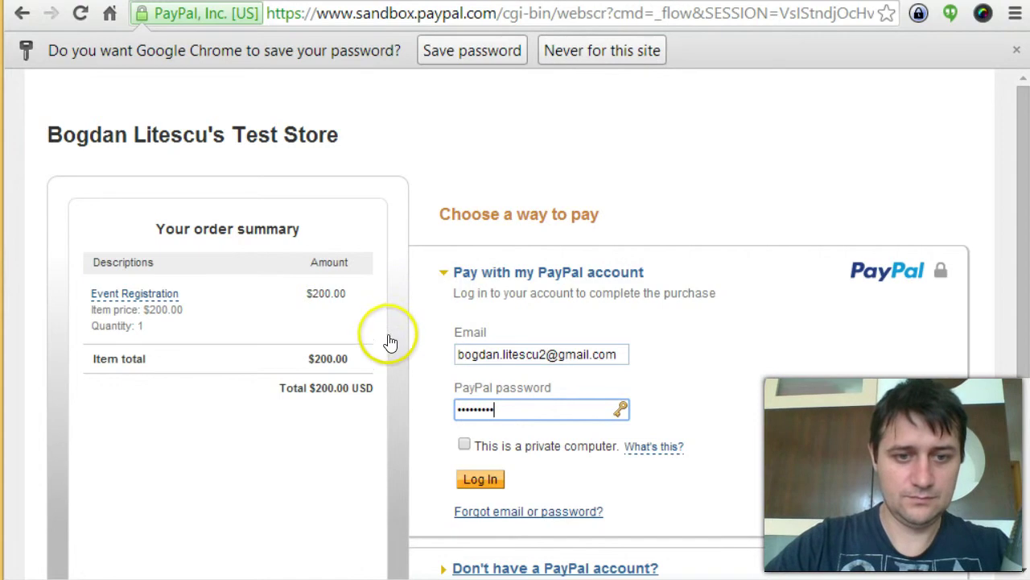
{"action": "key", "text": "shift+Tab"}
{"action": "key", "text": "Return"}
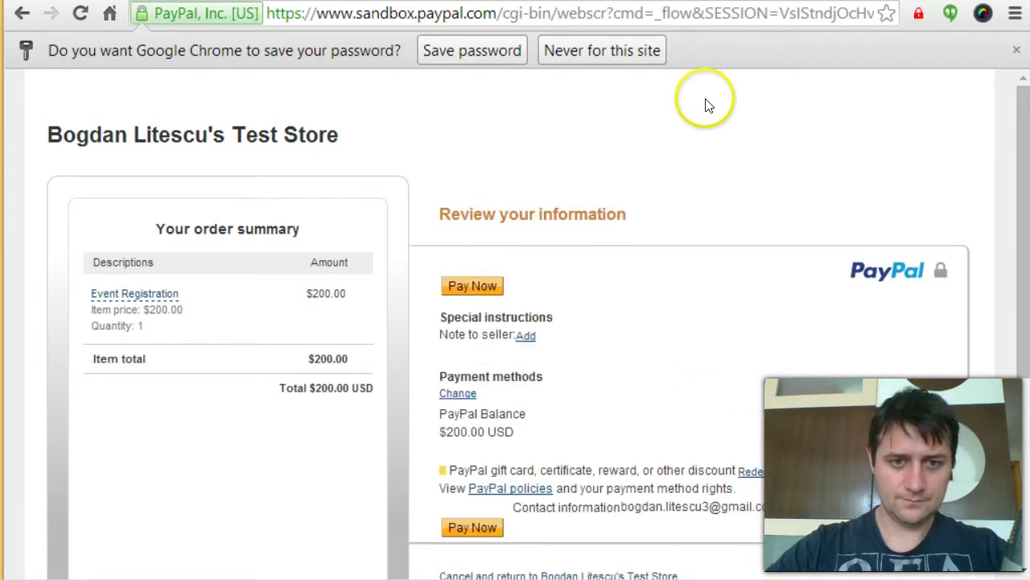
{"action": "scroll", "coordinate": [398, 104], "scroll_direction": "down", "scroll_amount": 1}
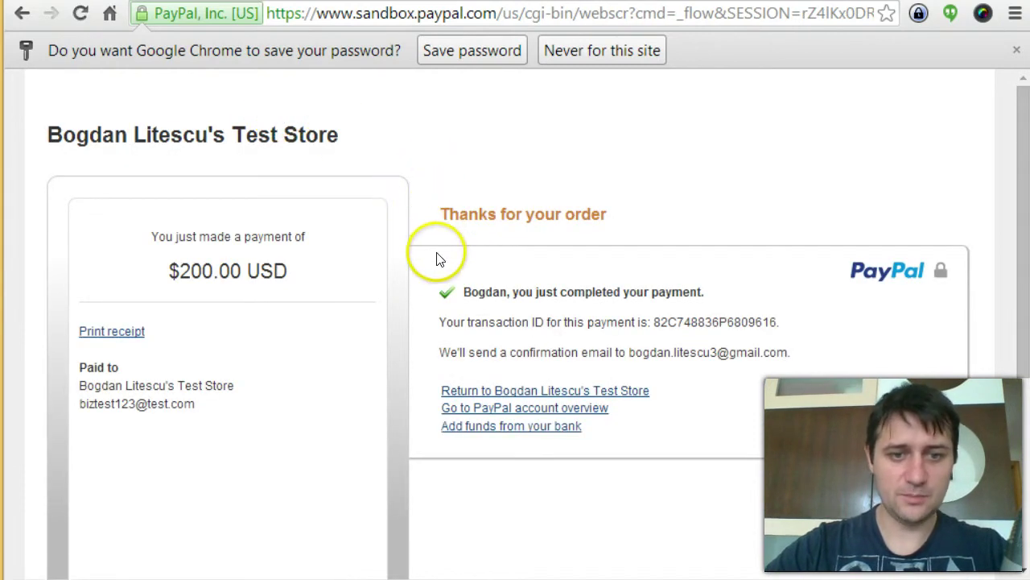
{"action": "left_click", "coordinate": [438, 268]}
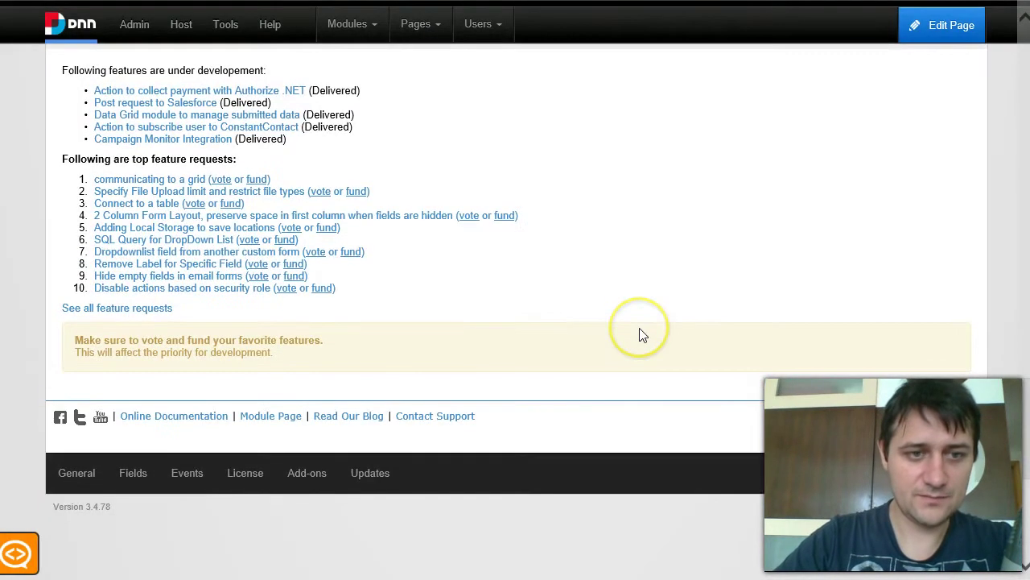
Expand the Register button's settings in the form configuration.
{"action": "scroll", "coordinate": [643, 332], "scroll_direction": "up", "scroll_amount": 5}
{"action": "scroll", "coordinate": [644, 332], "scroll_direction": "up", "scroll_amount": 3}
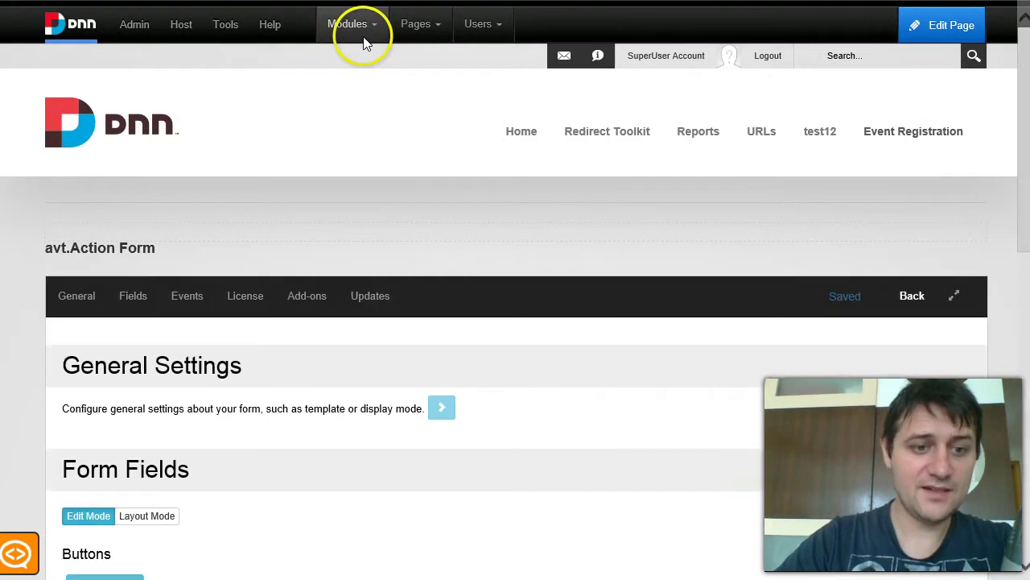
{"action": "scroll", "coordinate": [228, 368], "scroll_direction": "down", "scroll_amount": 4}
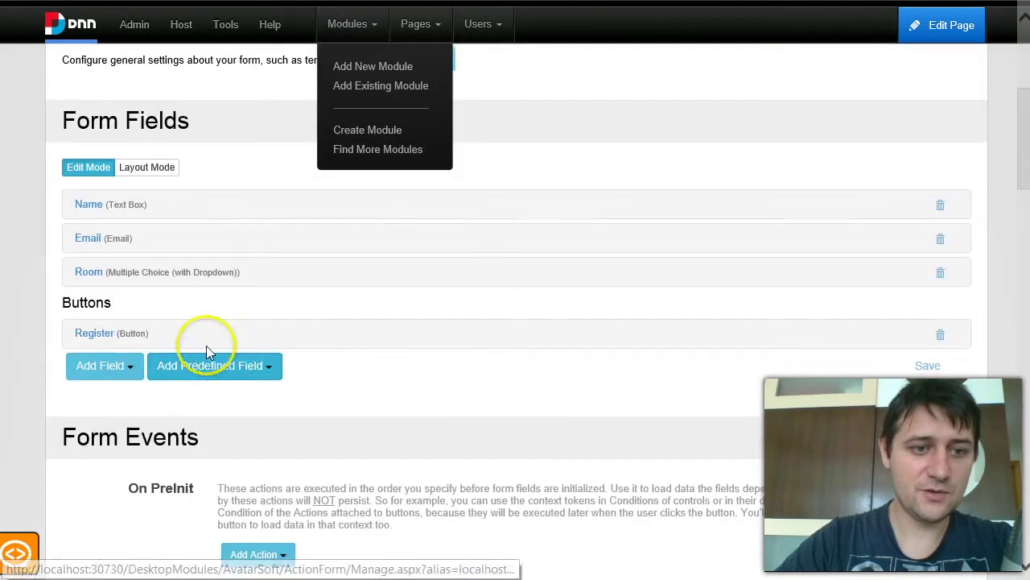
{"action": "left_click", "coordinate": [87, 335]}
{"action": "scroll", "coordinate": [186, 386], "scroll_direction": "down", "scroll_amount": 3}
Add a Redirect > Redirect to Portal Page action, leaving its target page unset.
{"action": "left_click", "coordinate": [252, 441]}
{"action": "scroll", "coordinate": [274, 451], "scroll_direction": "down", "scroll_amount": 2}
{"action": "mouse_move", "coordinate": [338, 411]}
{"action": "mouse_move", "coordinate": [316, 449]}
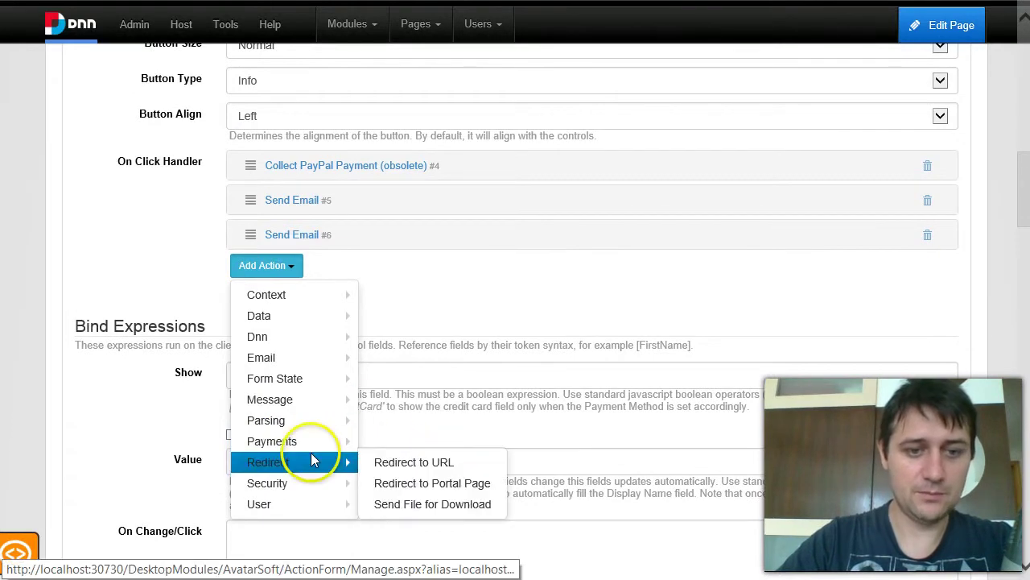
{"action": "left_click", "coordinate": [400, 487]}
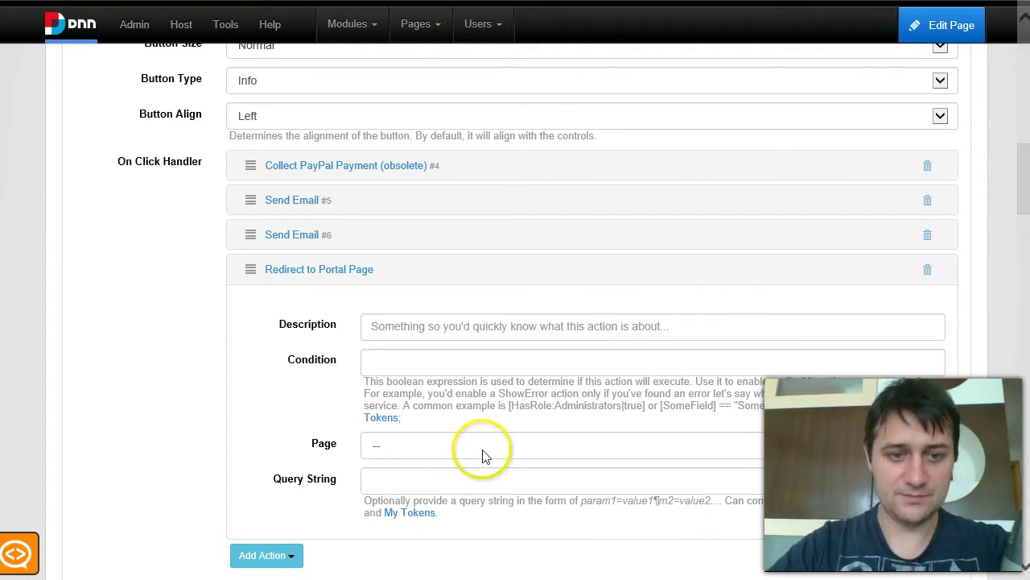
{"action": "left_click", "coordinate": [414, 447]}
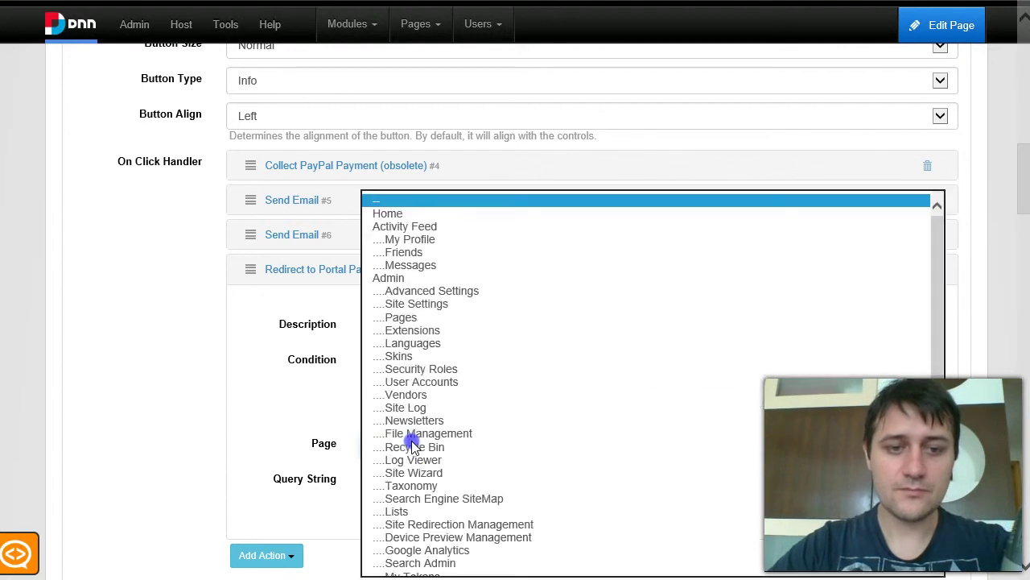
{"action": "left_click", "coordinate": [278, 404]}
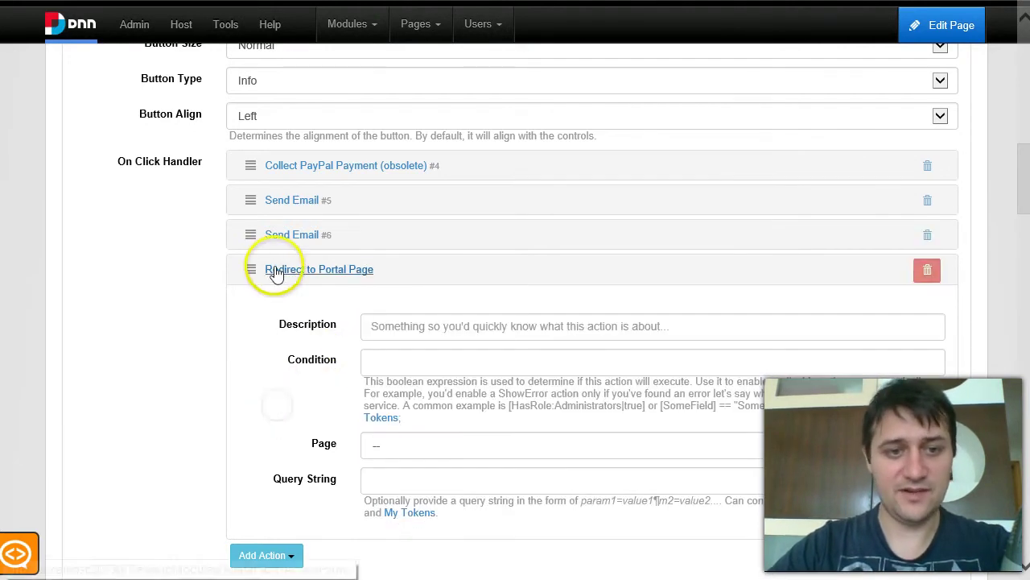
{"action": "left_click", "coordinate": [284, 269]}
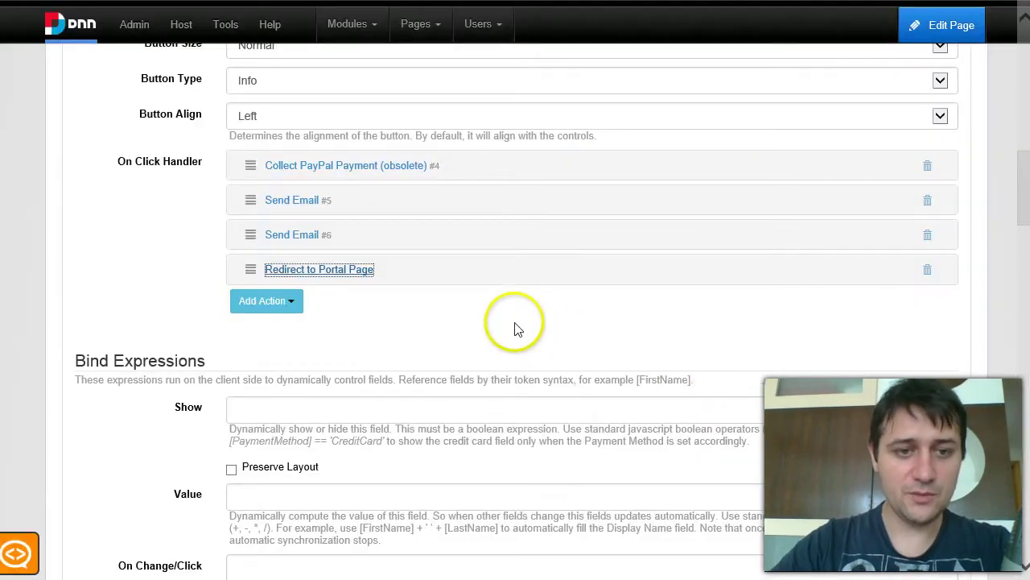
Collapse the Register button settings and read the new registration notice in Gmail.
{"action": "scroll", "coordinate": [515, 330], "scroll_direction": "up", "scroll_amount": 7}
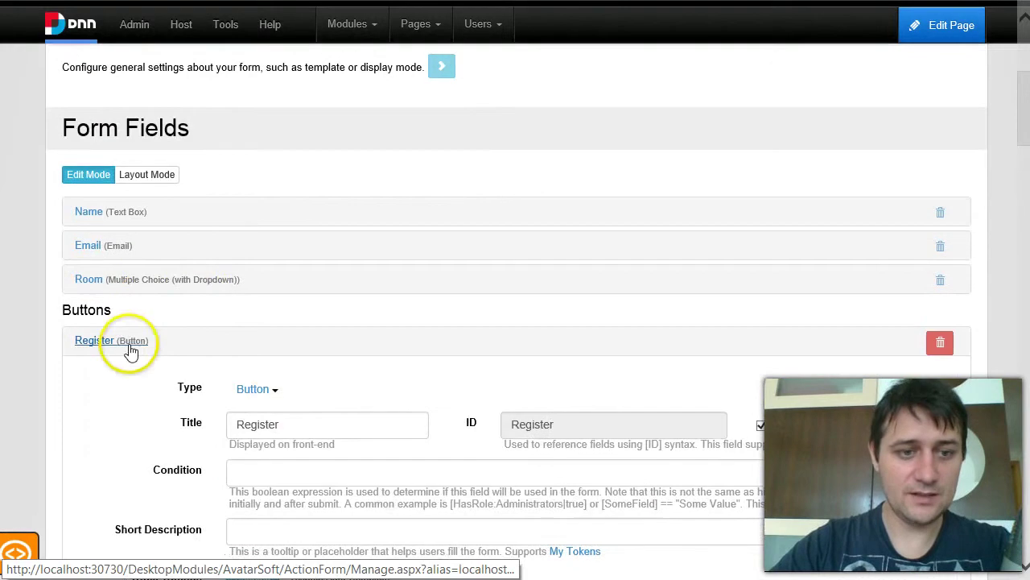
{"action": "left_click", "coordinate": [129, 346]}
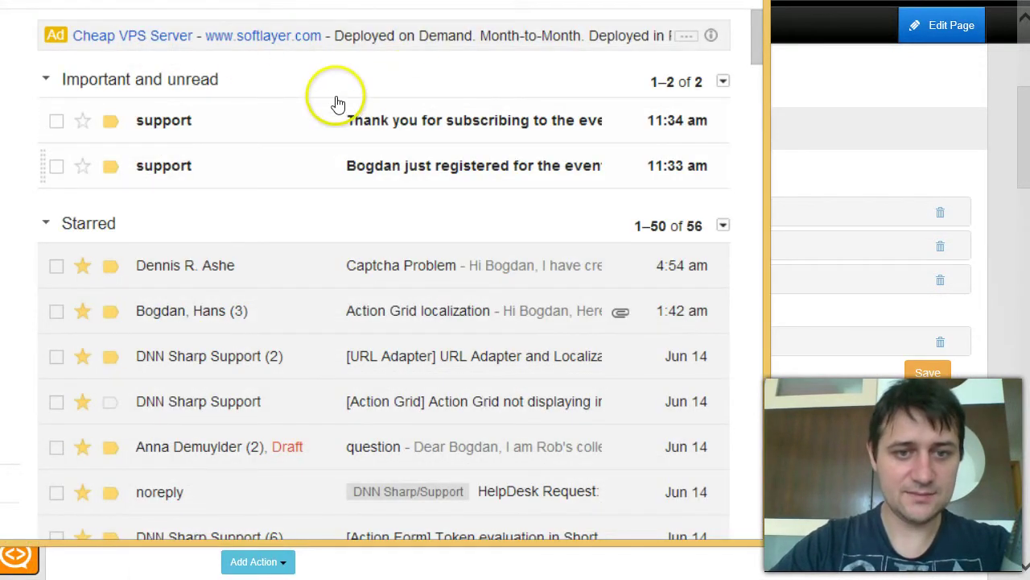
{"action": "left_click", "coordinate": [208, 91]}
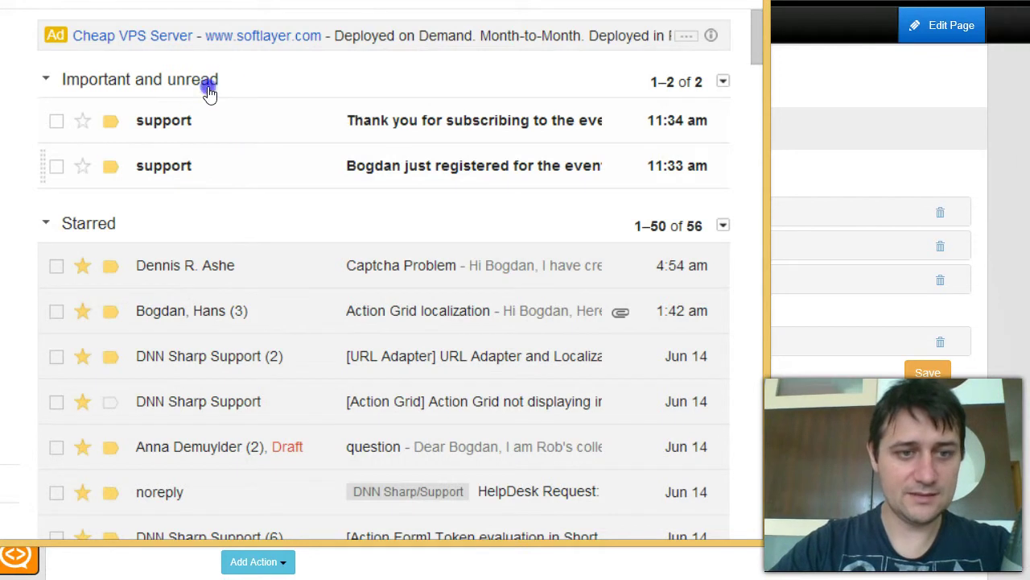
{"action": "left_click", "coordinate": [270, 157]}
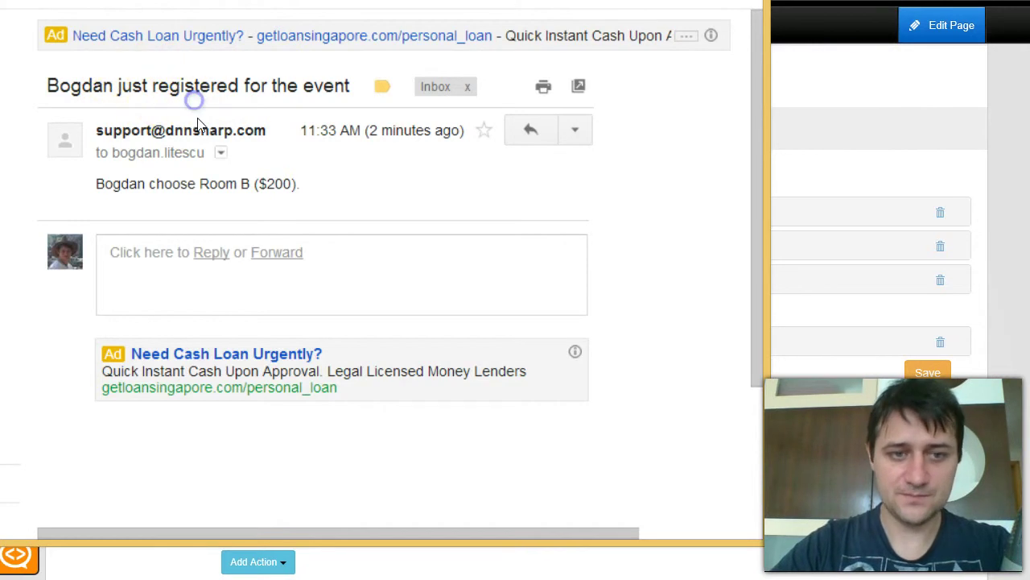
{"action": "key", "text": "alt+Left"}
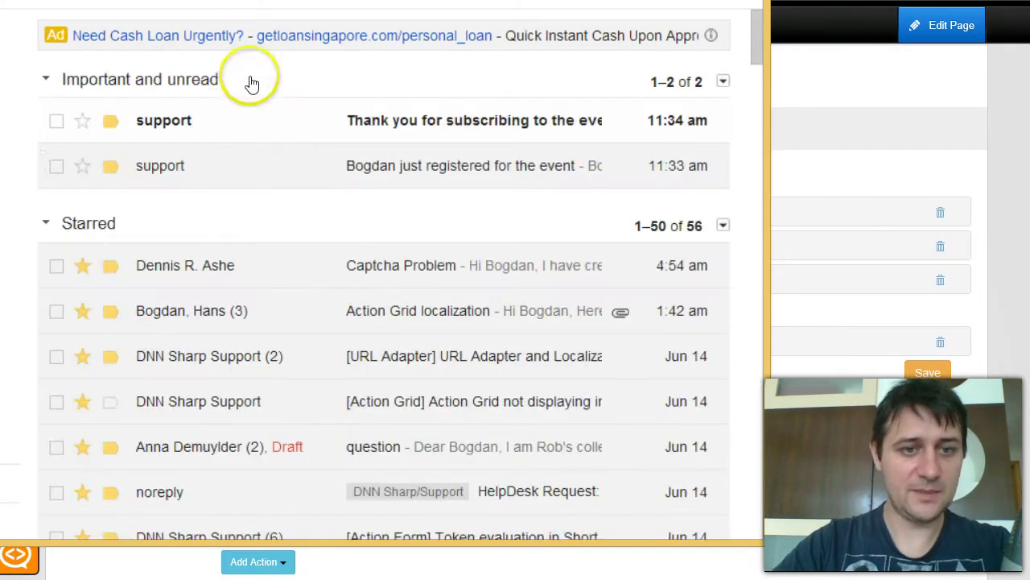
{"action": "key", "text": "alt+Right"}
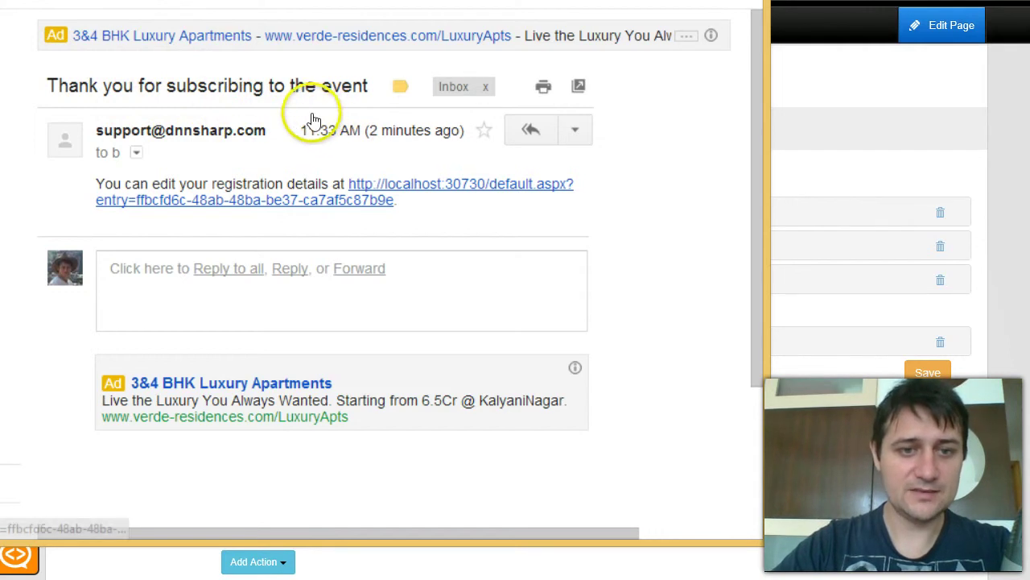
Copy the edit-registration link from the 'Thank you for subscribing to the event' email.
{"action": "left_click_drag", "start_coordinate": [394, 200], "coordinate": [75, 121]}
{"action": "key", "text": "ctrl+c"}
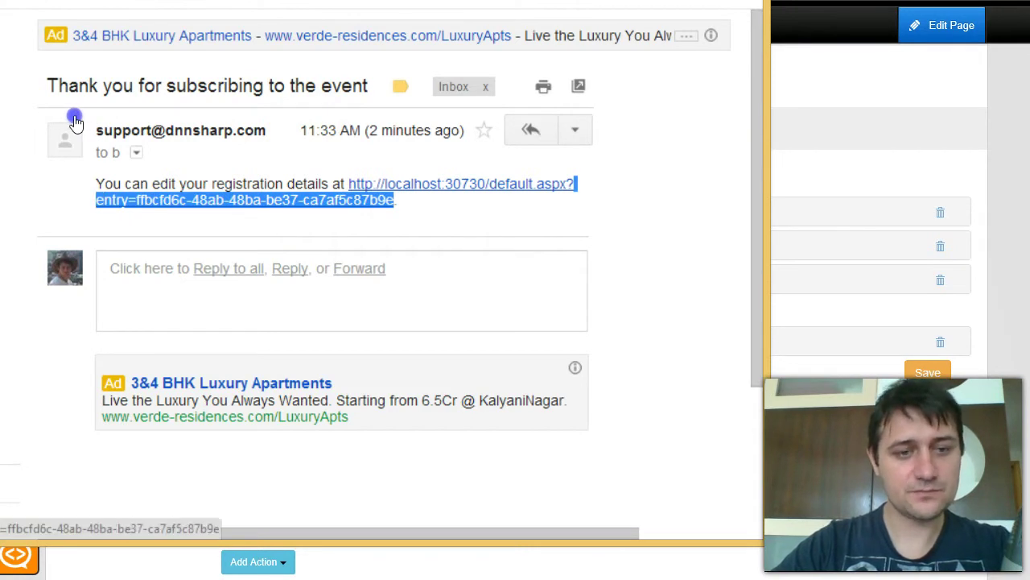
{"action": "left_click", "coordinate": [354, 132]}
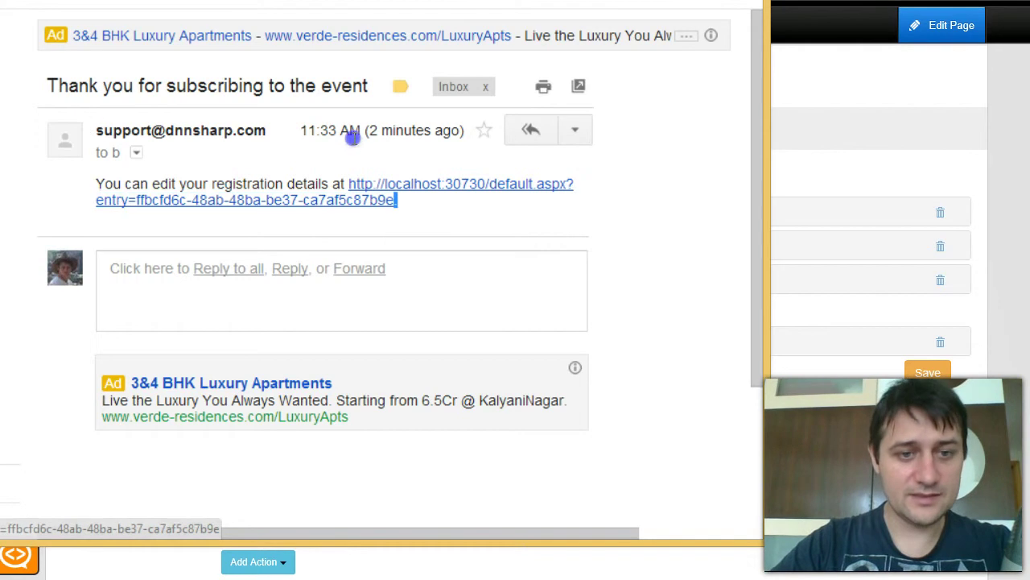
{"action": "right_click", "coordinate": [296, 120]}
{"action": "key", "text": "Down"}
{"action": "key", "text": "Down"}
{"action": "key", "text": "Down"}
{"action": "key", "text": "Down"}
{"action": "key", "text": "Down"}
{"action": "key", "text": "Return"}
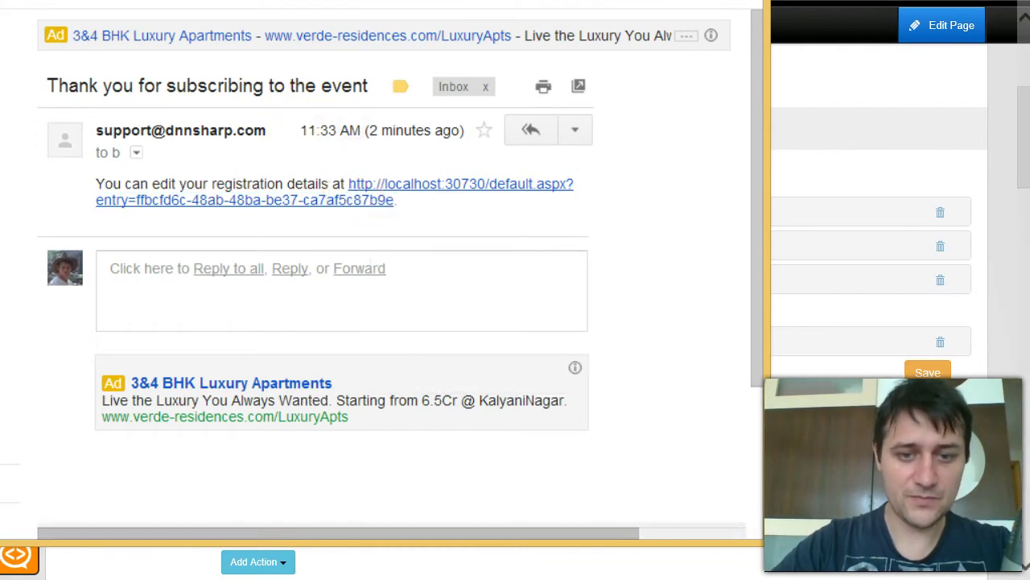
Open the copied edit link in Chrome, extend the name to the full name and resubmit.
{"action": "left_click", "coordinate": [743, 524]}
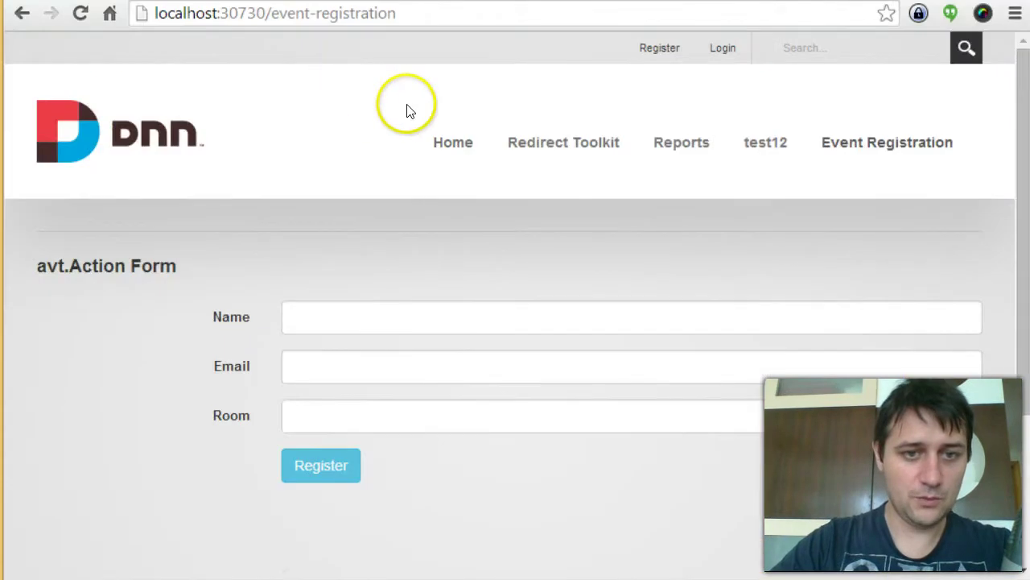
{"action": "key", "text": "ctrl+l"}
{"action": "key", "text": "ctrl+v"}
{"action": "key", "text": "Return"}
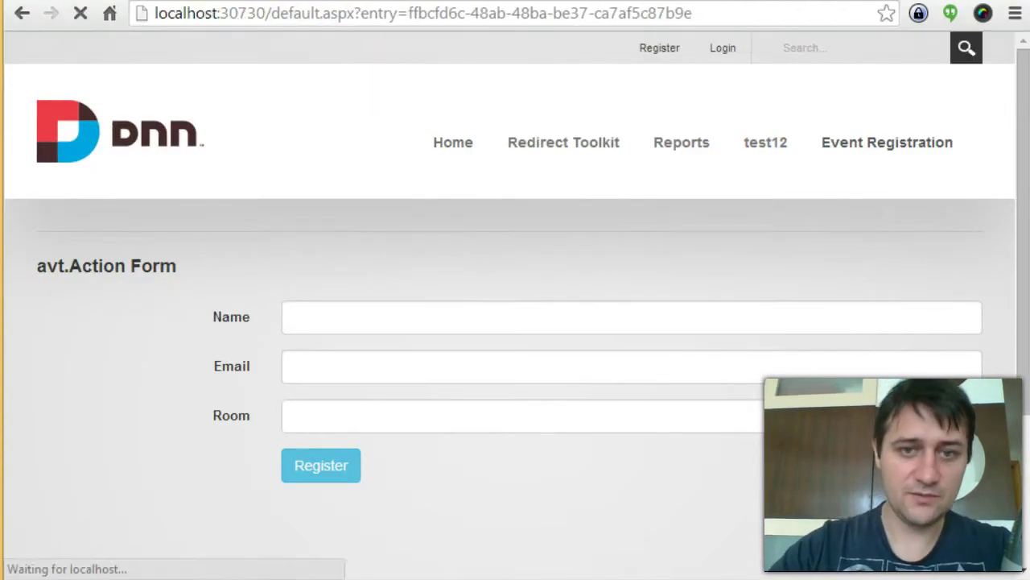
{"action": "key", "text": "ctrl+l"}
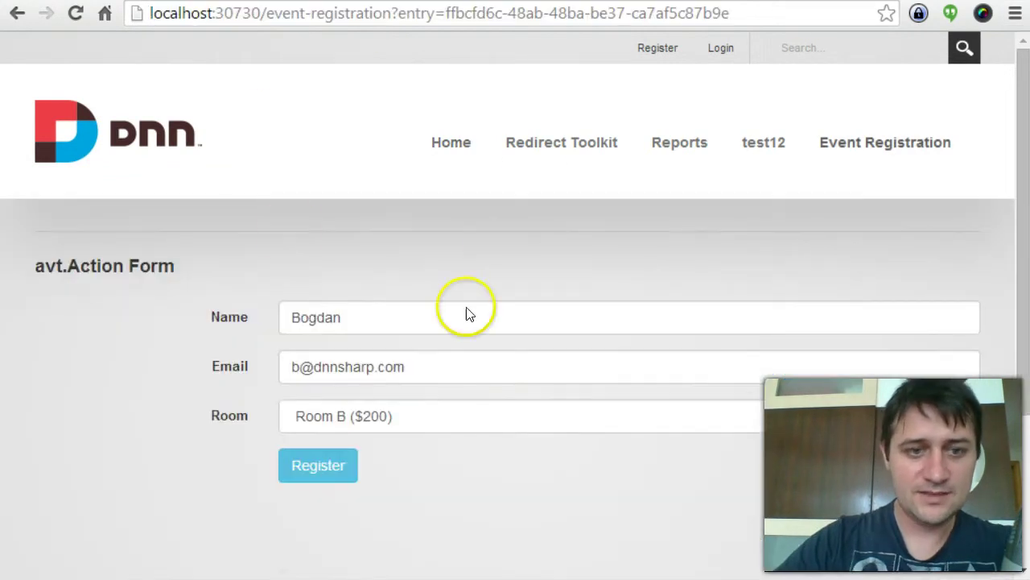
{"action": "left_click", "coordinate": [372, 316]}
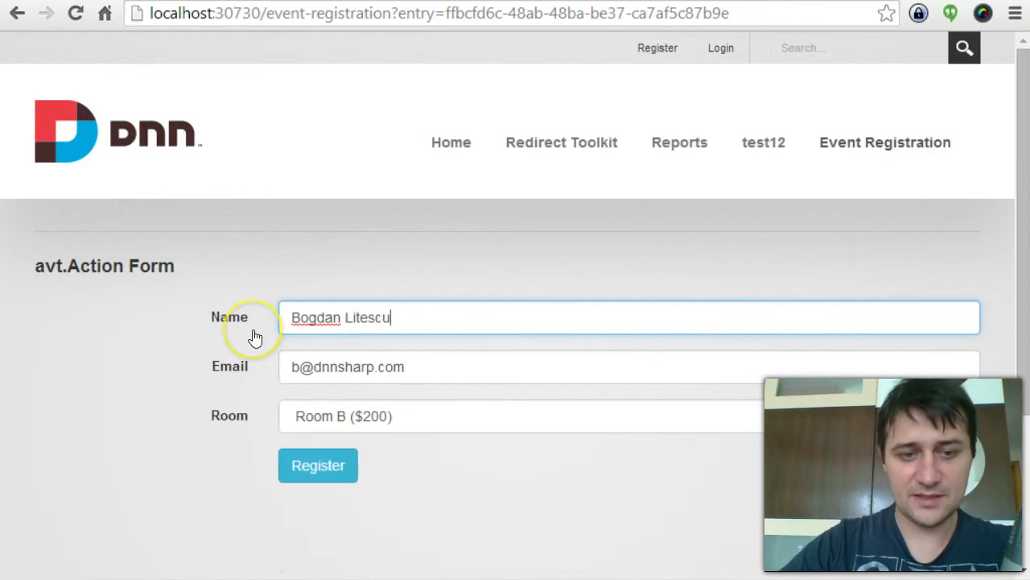
{"action": "key", "text": "Return"}
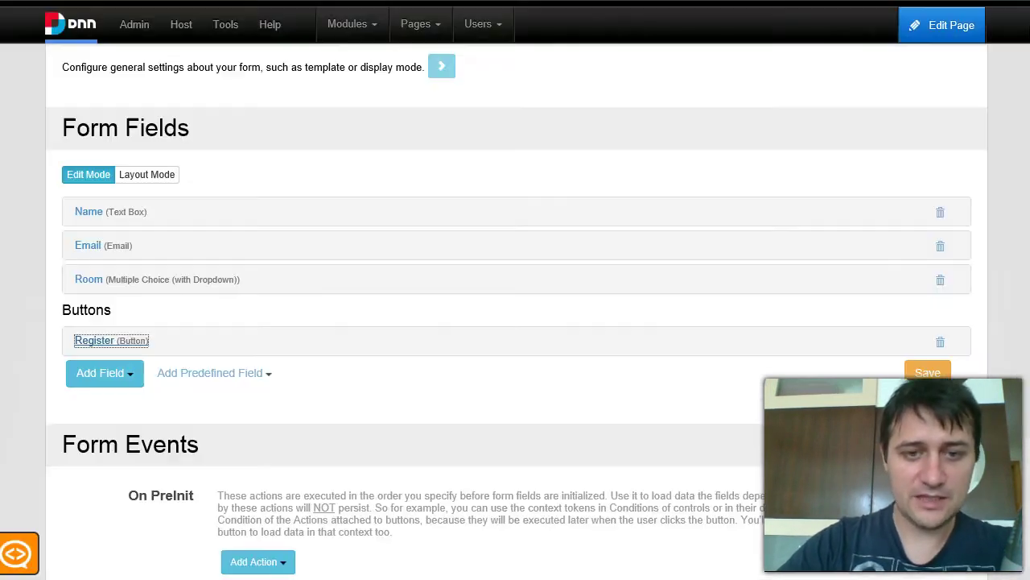
Expand the Register button and its Collect PayPal Payment action.
{"action": "left_click", "coordinate": [374, 396]}
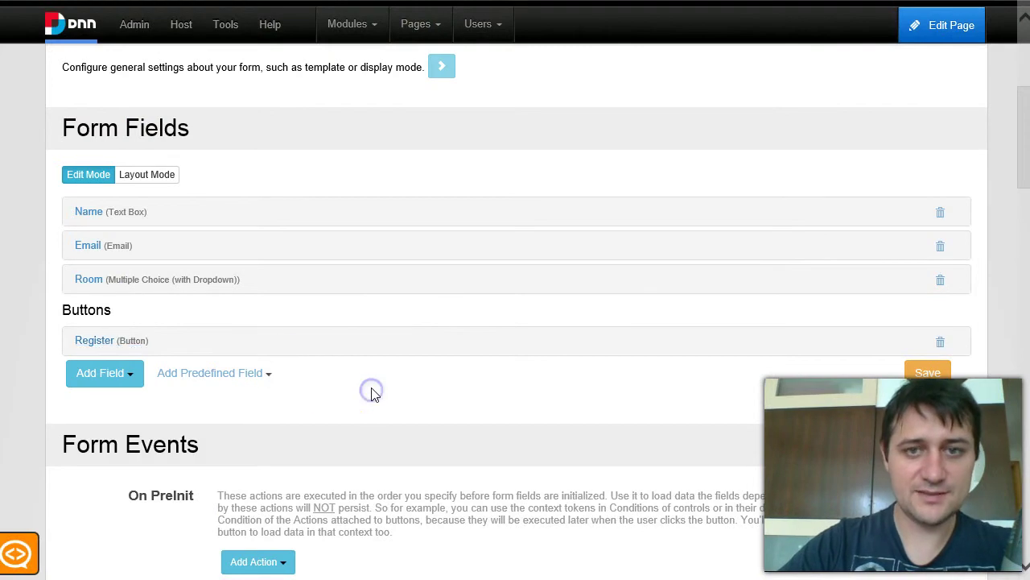
{"action": "left_click", "coordinate": [121, 340]}
{"action": "scroll", "coordinate": [269, 370], "scroll_direction": "down", "scroll_amount": 5}
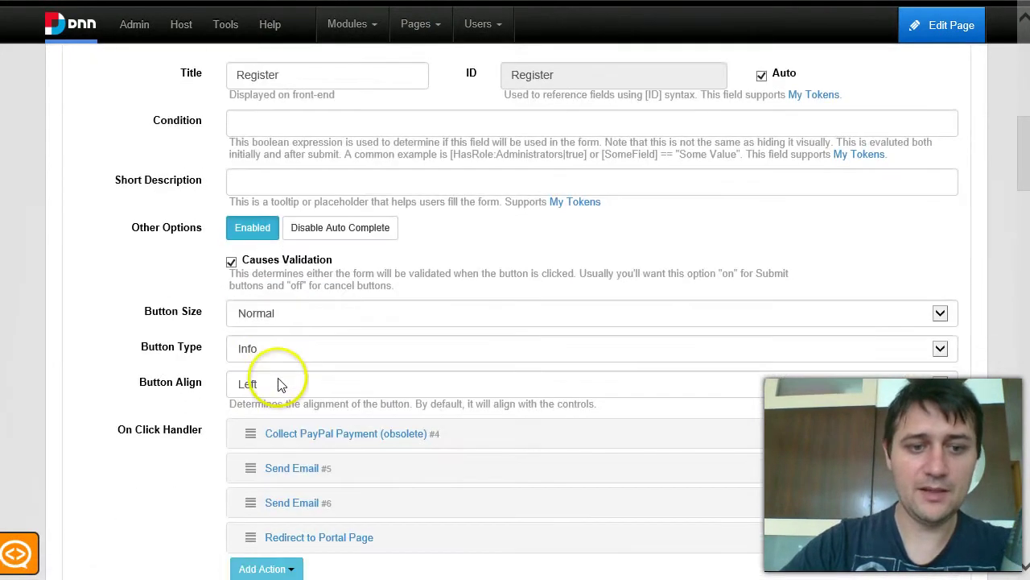
{"action": "left_click", "coordinate": [375, 432]}
{"action": "scroll", "coordinate": [444, 483], "scroll_direction": "down", "scroll_amount": 2}
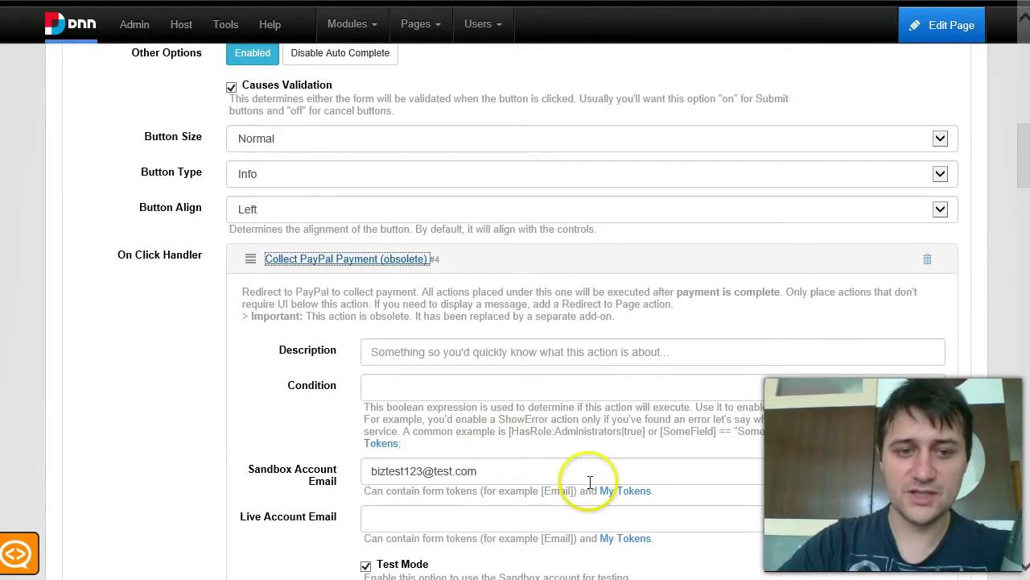
Edit the PayPal action's Condition and save the form settings.
{"action": "left_click", "coordinate": [471, 395]}
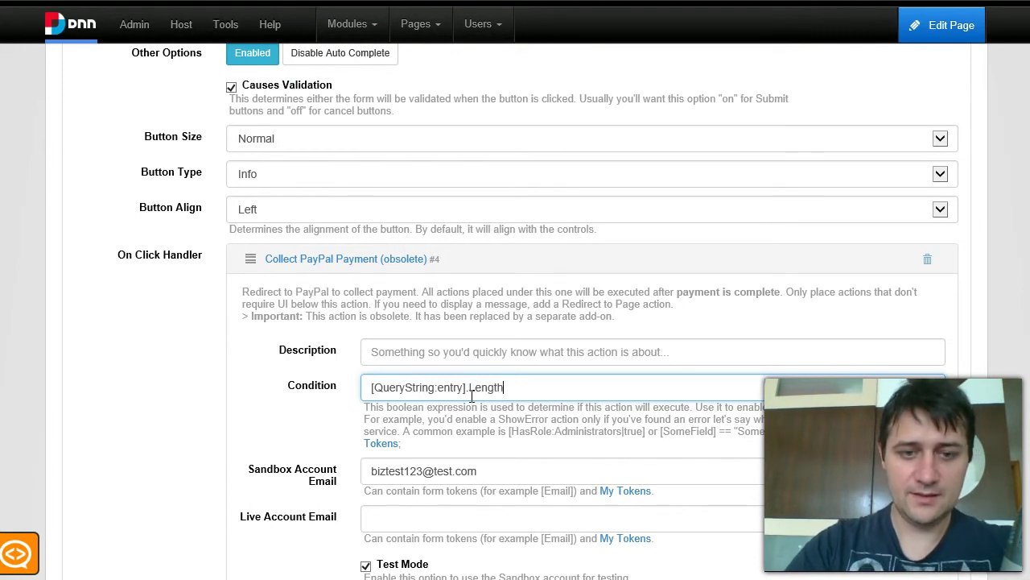
{"action": "left_click", "coordinate": [620, 377]}
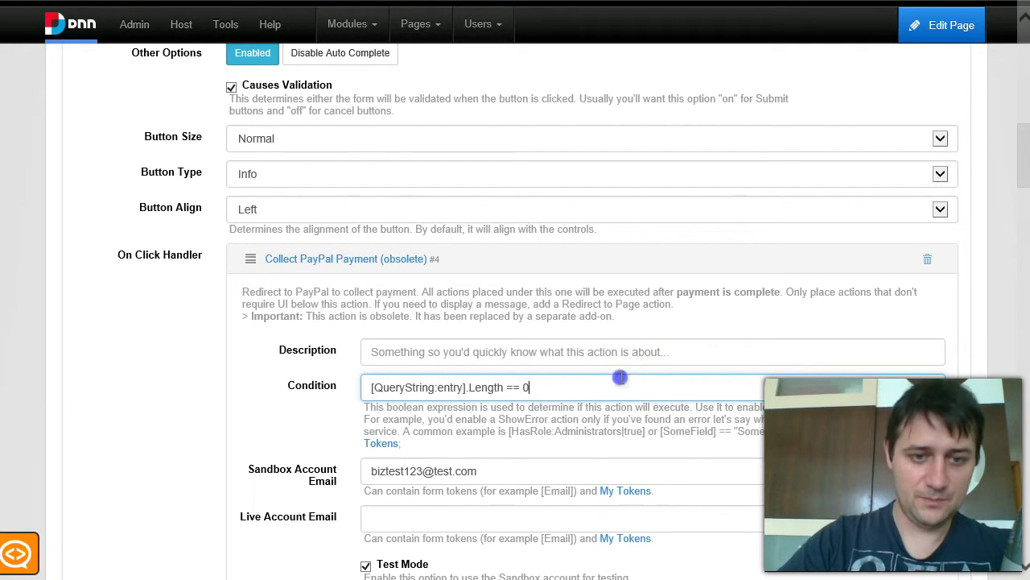
{"action": "type", "text": "E"}
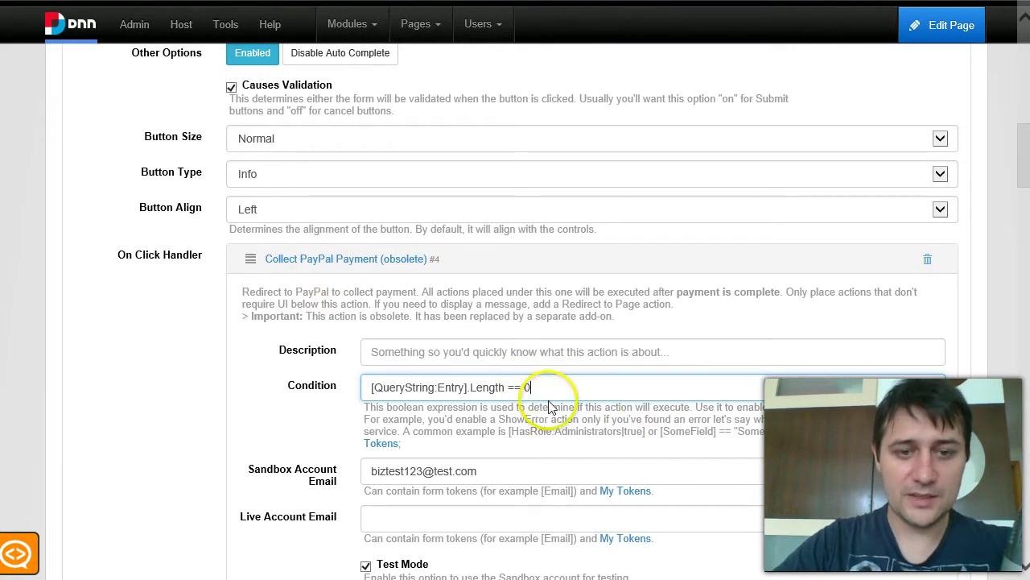
{"action": "scroll", "coordinate": [628, 396], "scroll_direction": "down", "scroll_amount": 9}
{"action": "scroll", "coordinate": [839, 444], "scroll_direction": "up", "scroll_amount": 20}
{"action": "scroll", "coordinate": [927, 324], "scroll_direction": "up", "scroll_amount": 4}
{"action": "left_click", "coordinate": [861, 296]}
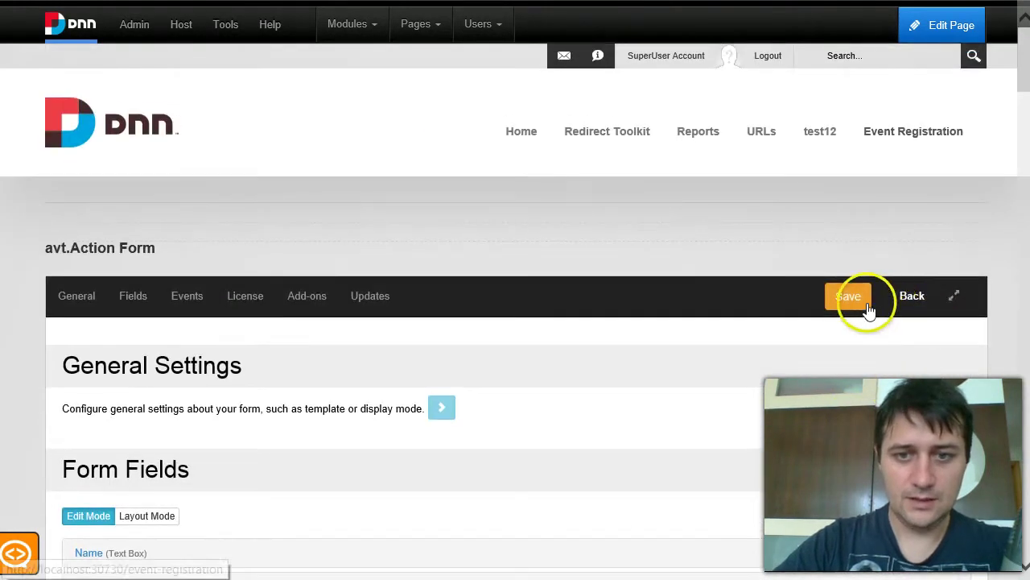
Replace the PayPal action's Condition with 'false' and save the settings again.
{"action": "scroll", "coordinate": [621, 327], "scroll_direction": "down", "scroll_amount": 6}
{"action": "scroll", "coordinate": [411, 344], "scroll_direction": "down", "scroll_amount": 5}
{"action": "left_click", "coordinate": [451, 379]}
{"action": "key", "text": "ctrl+a"}
{"action": "type", "text": "false"}
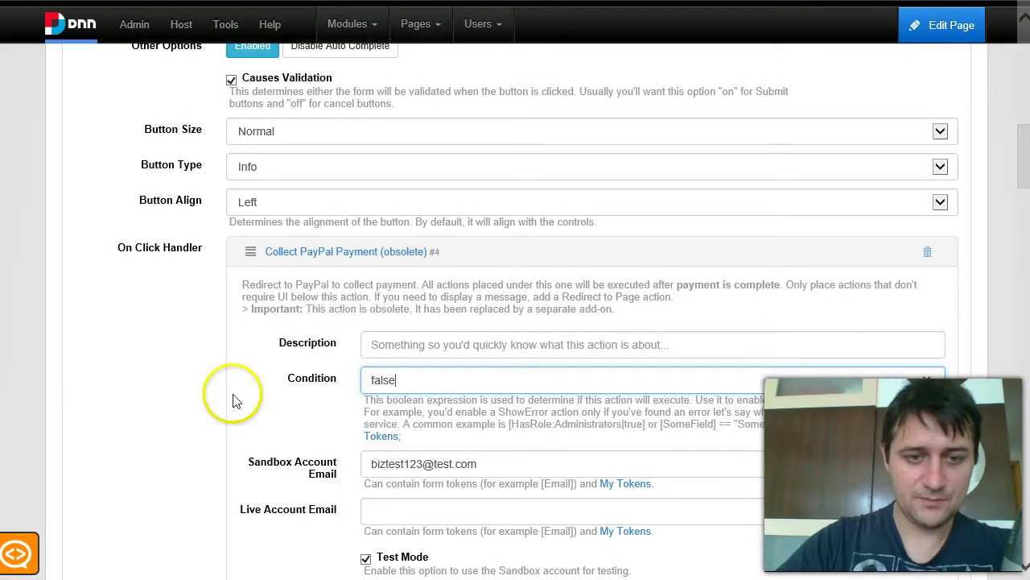
{"action": "scroll", "coordinate": [230, 395], "scroll_direction": "down", "scroll_amount": 6}
{"action": "scroll", "coordinate": [541, 331], "scroll_direction": "down", "scroll_amount": 7}
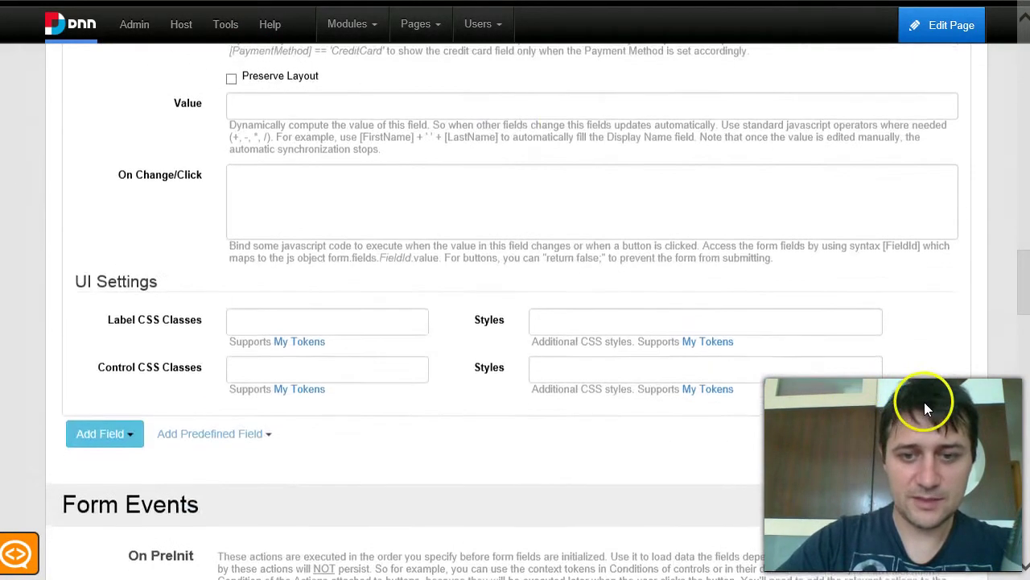
{"action": "key", "text": "ctrl+s"}
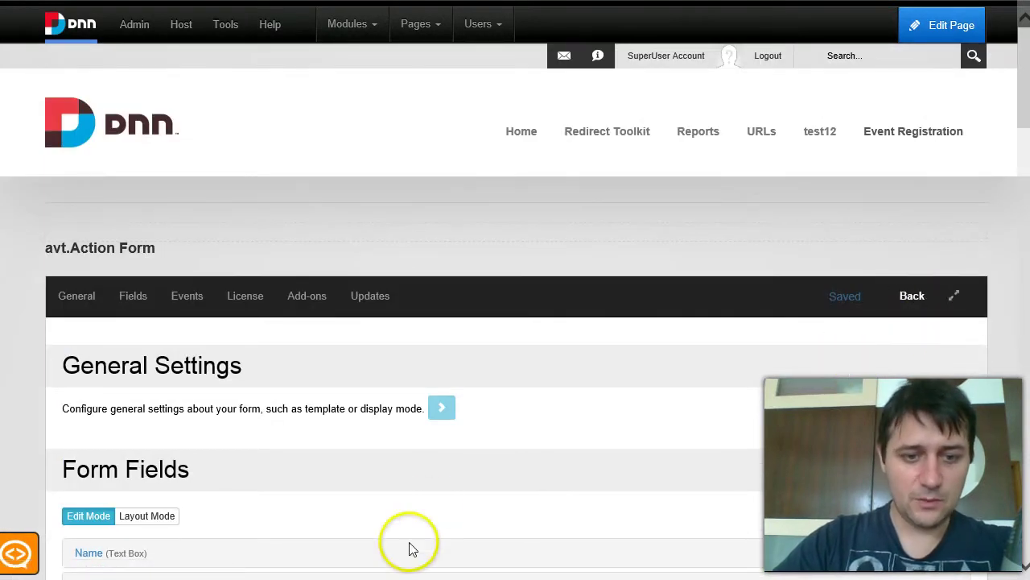
Resubmit the registration form on the registration page.
{"action": "mouse_move", "coordinate": [418, 575]}
{"action": "left_click", "coordinate": [720, 507]}
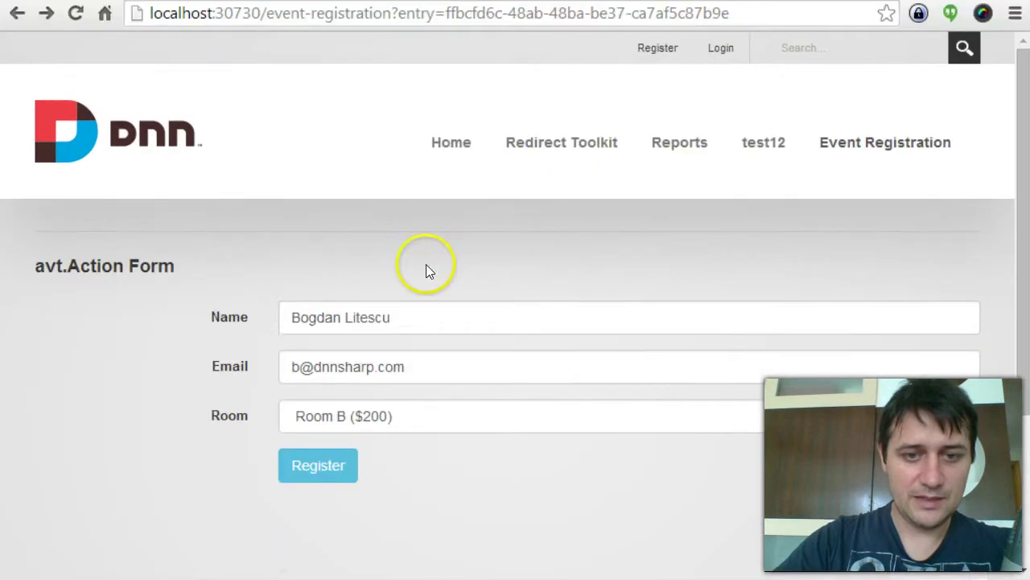
{"action": "left_click", "coordinate": [253, 330]}
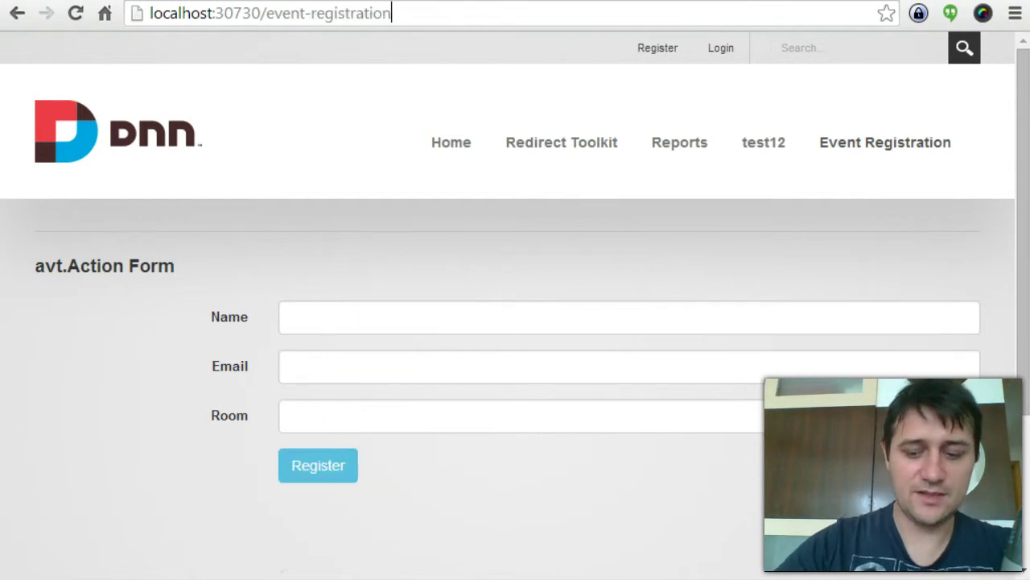
Reload the page with its '?entry=' address to show the saved name, email and Room B ($200).
{"action": "type", "text": "?"}
{"action": "key", "text": "Down"}
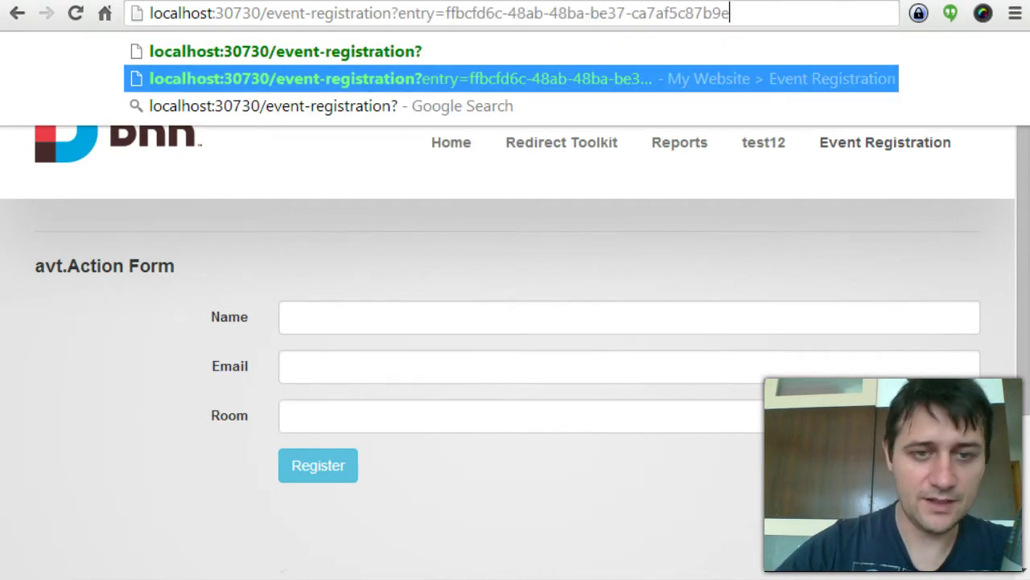
{"action": "key", "text": "Return"}
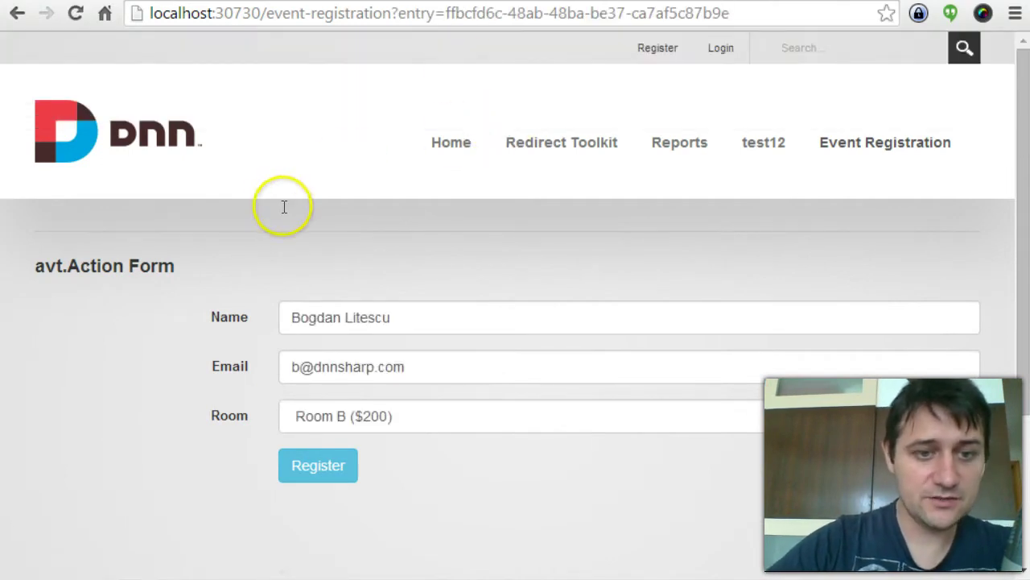
{"action": "double_click", "coordinate": [367, 317]}
{"action": "left_click", "coordinate": [327, 172]}
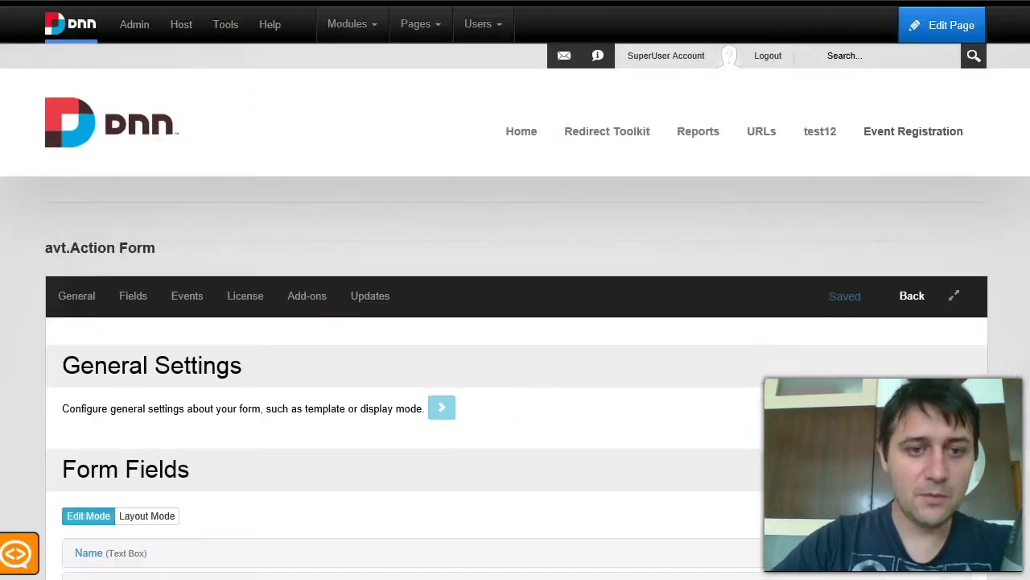
Add an avt.ActionGrid module to the Event Registration page.
{"action": "left_click", "coordinate": [721, 313]}
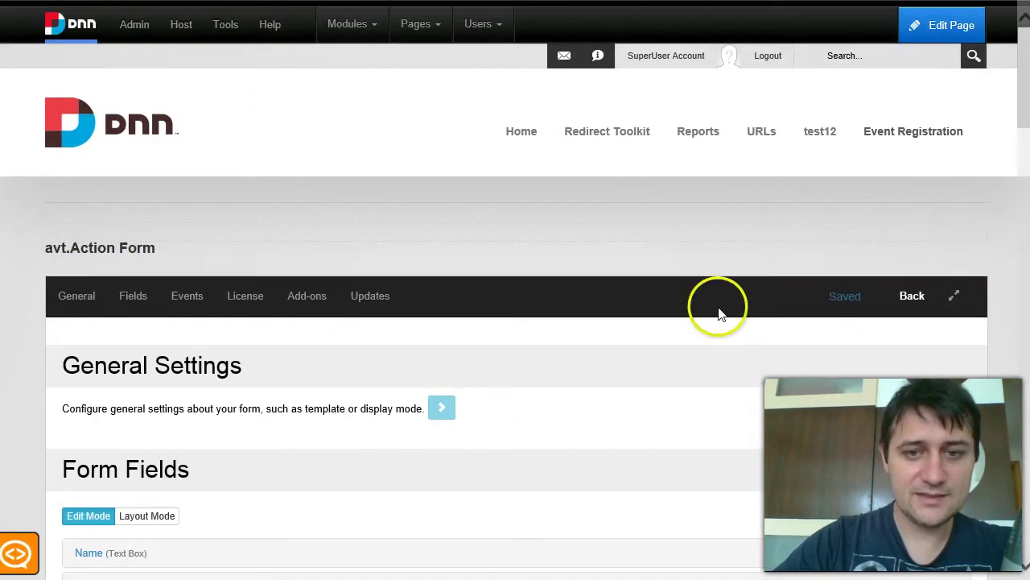
{"action": "left_click", "coordinate": [913, 142]}
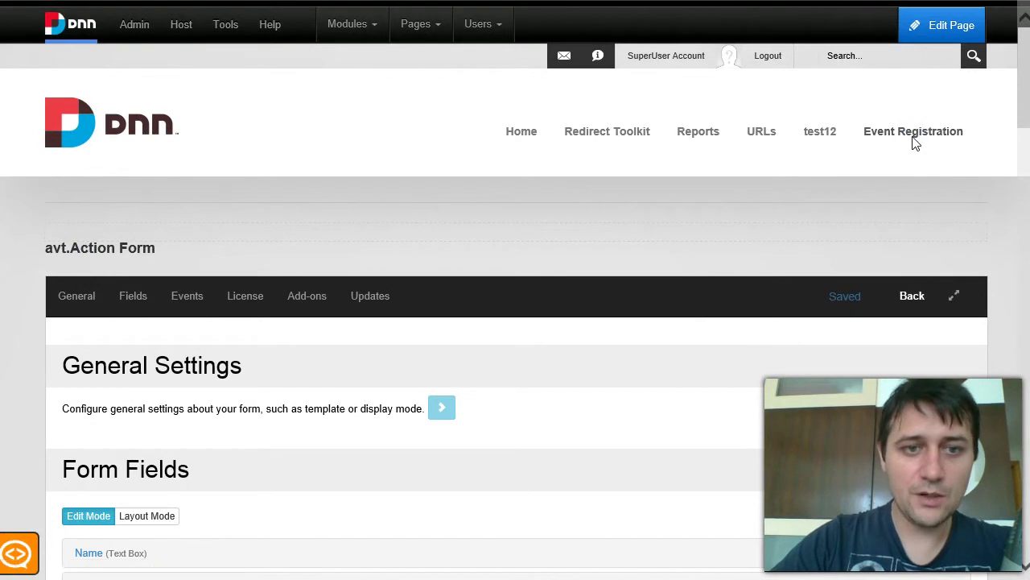
{"action": "left_click", "coordinate": [348, 29]}
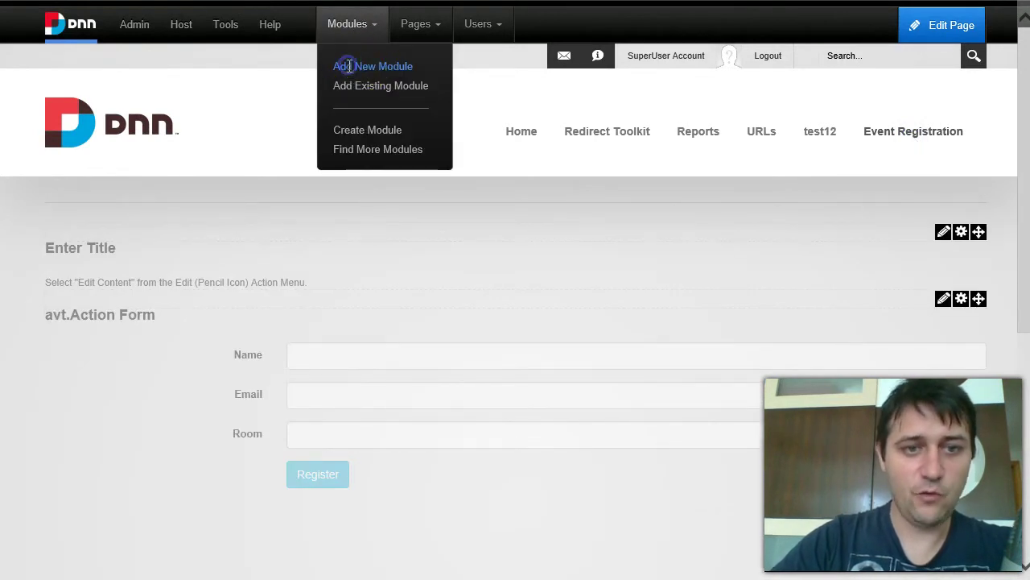
{"action": "left_click", "coordinate": [349, 66]}
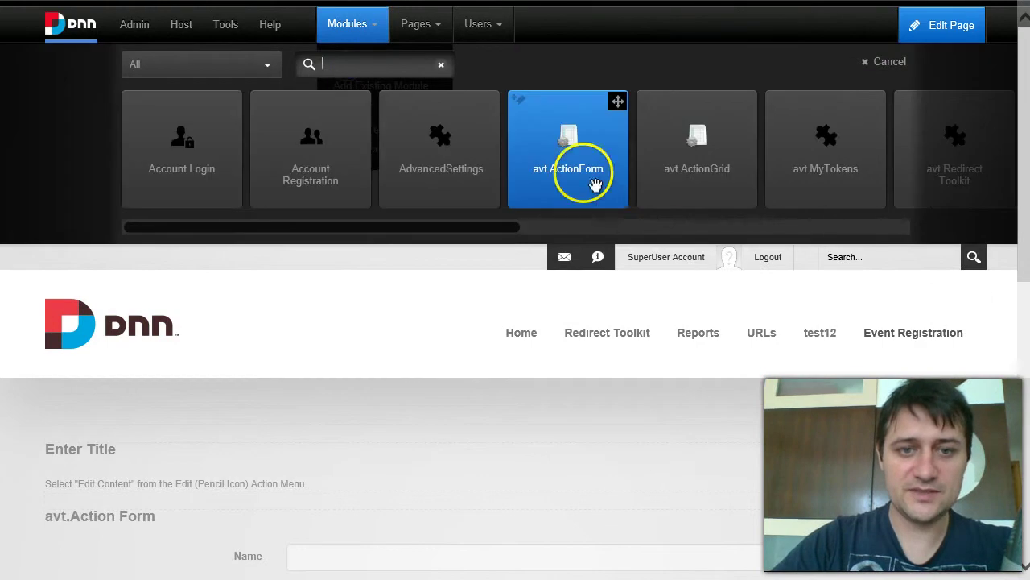
{"action": "left_click", "coordinate": [745, 105]}
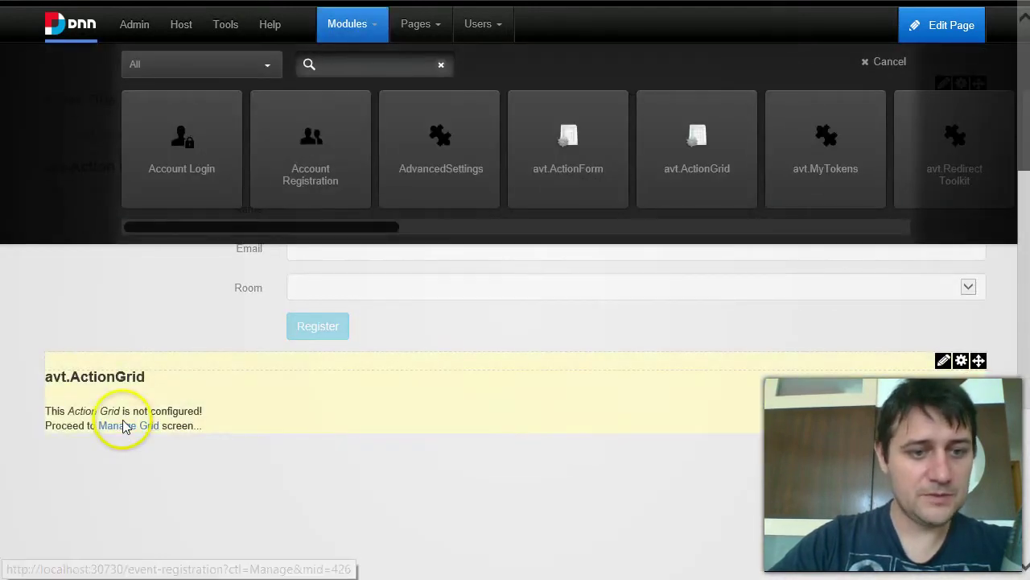
Set the grid's data source to Action Form, module avt.Action Form #425.
{"action": "left_click", "coordinate": [125, 426]}
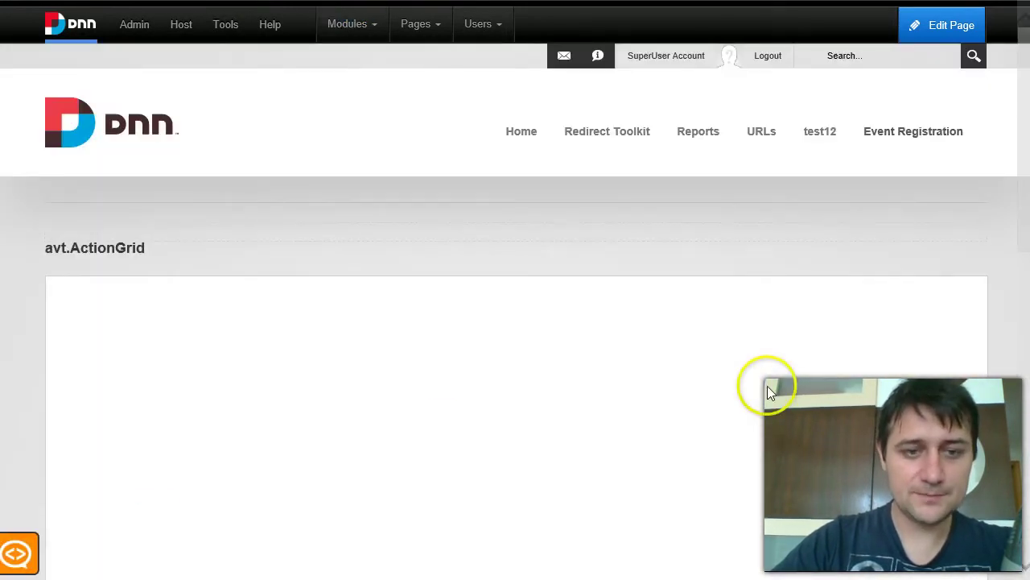
{"action": "scroll", "coordinate": [862, 315], "scroll_direction": "down", "scroll_amount": 5}
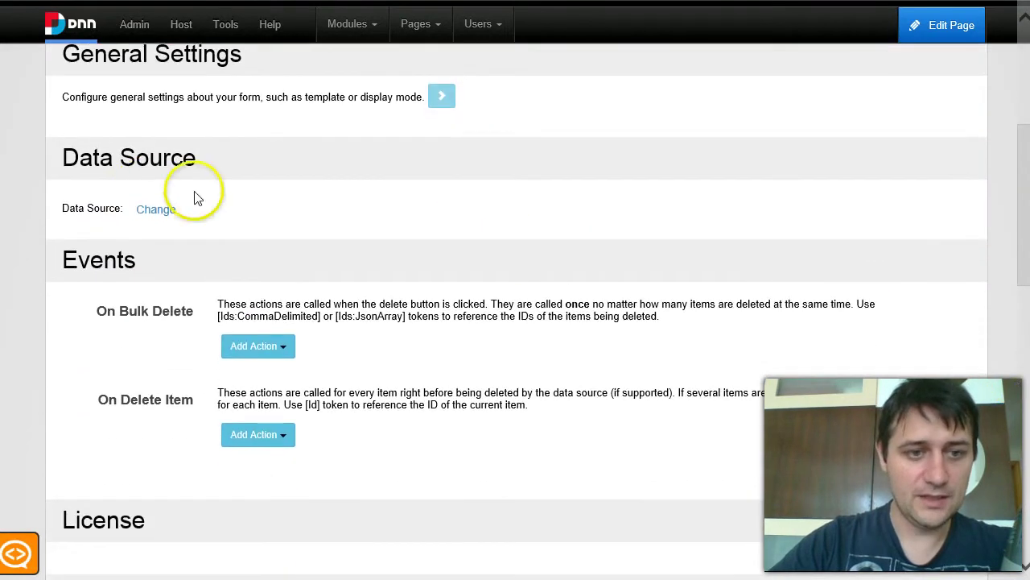
{"action": "left_click", "coordinate": [156, 209]}
{"action": "left_click", "coordinate": [314, 215]}
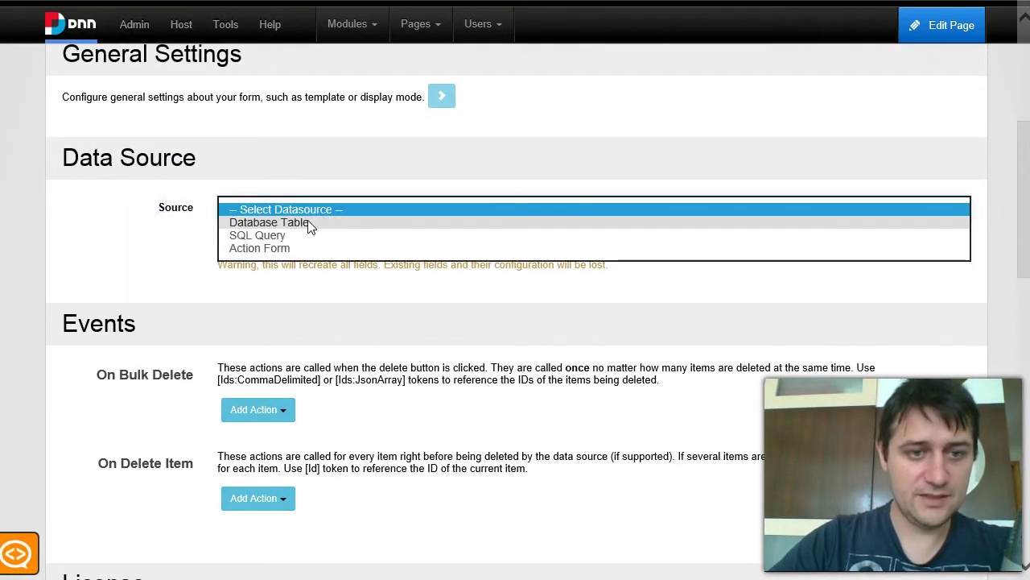
{"action": "left_click", "coordinate": [276, 247]}
{"action": "left_click", "coordinate": [303, 244]}
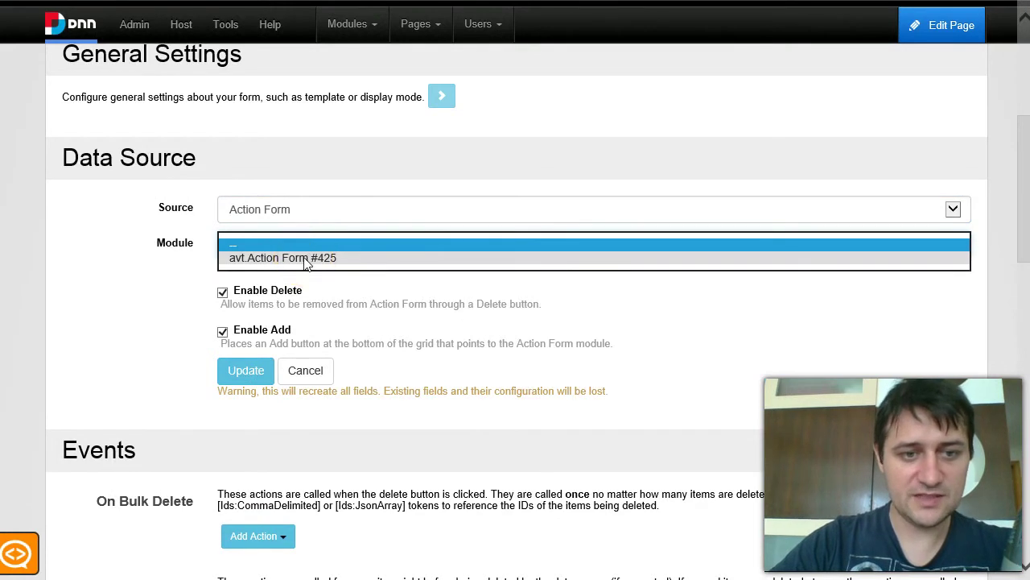
{"action": "left_click", "coordinate": [305, 259]}
{"action": "left_click", "coordinate": [127, 305]}
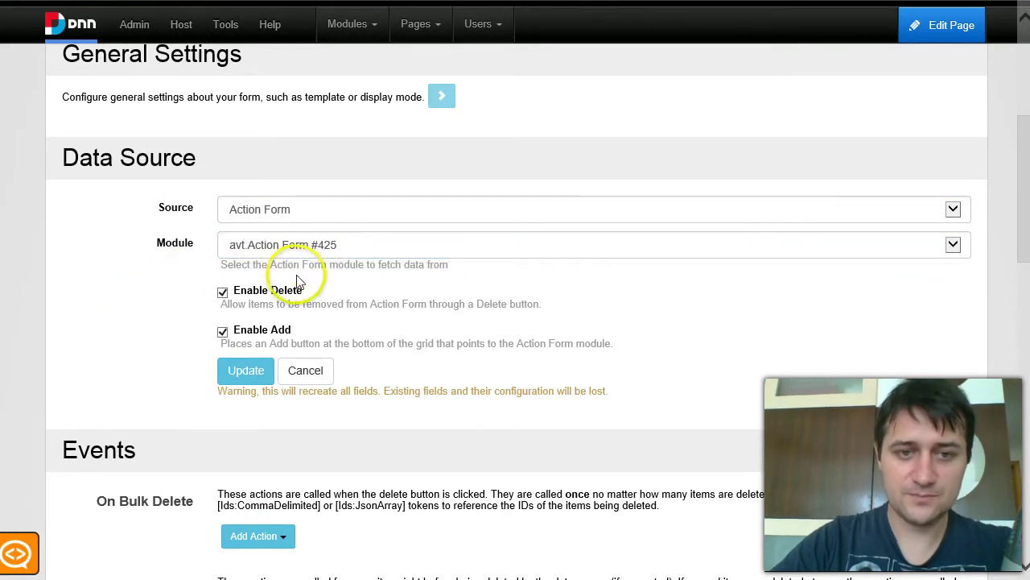
{"action": "left_click", "coordinate": [296, 244]}
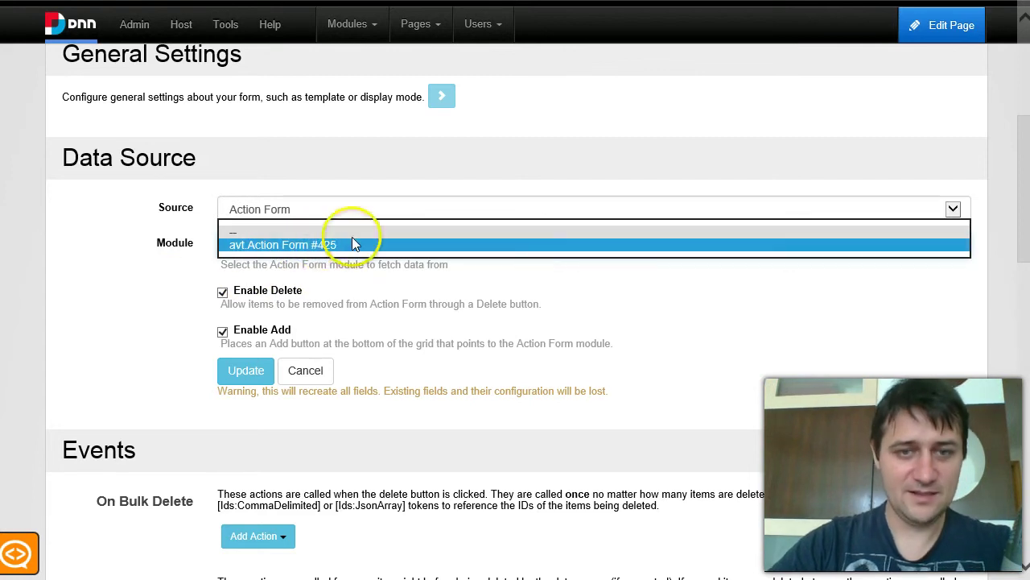
{"action": "left_click", "coordinate": [156, 310]}
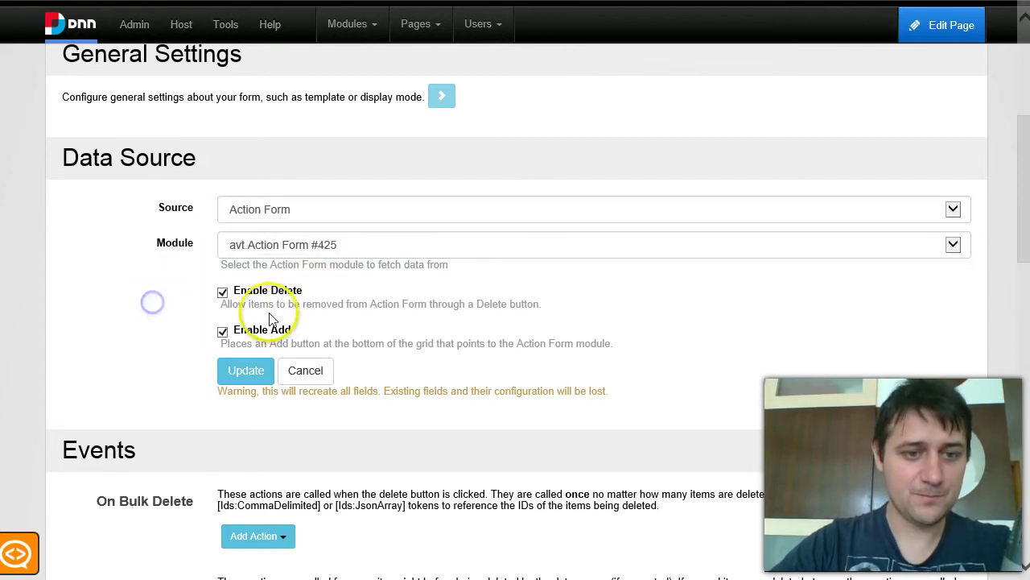
{"action": "scroll", "coordinate": [155, 388], "scroll_direction": "down", "scroll_amount": 3}
{"action": "scroll", "coordinate": [241, 362], "scroll_direction": "up", "scroll_amount": 2}
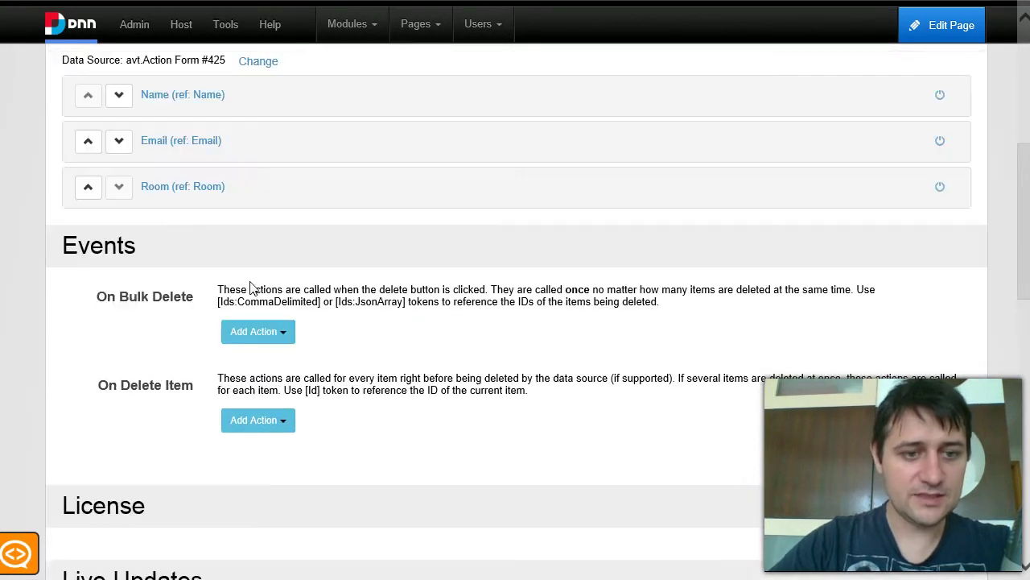
Expand and collapse the Room and Email field settings to review them.
{"action": "scroll", "coordinate": [213, 181], "scroll_direction": "up", "scroll_amount": 1}
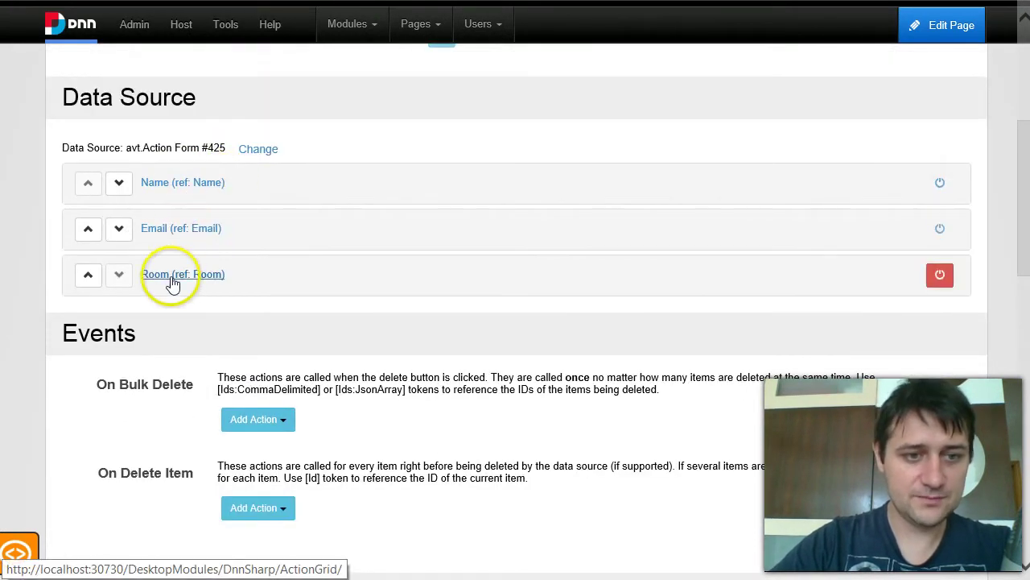
{"action": "left_click", "coordinate": [181, 274]}
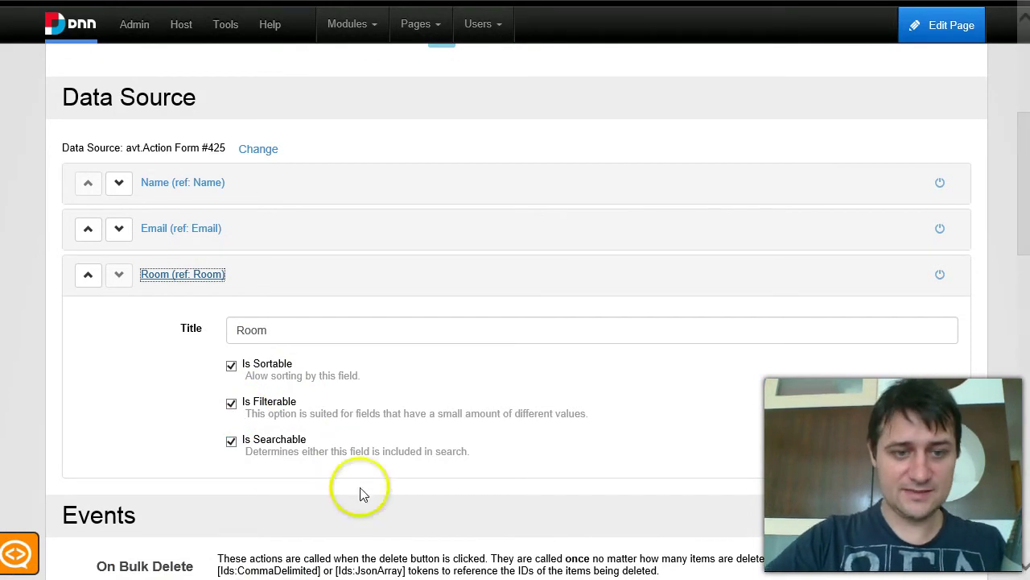
{"action": "left_click", "coordinate": [213, 230]}
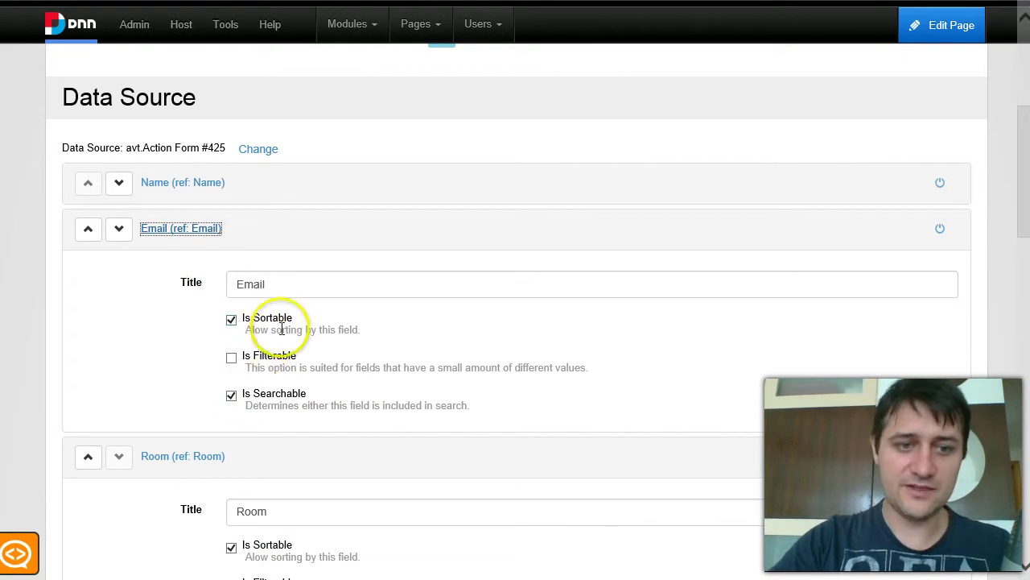
{"action": "left_click", "coordinate": [203, 230]}
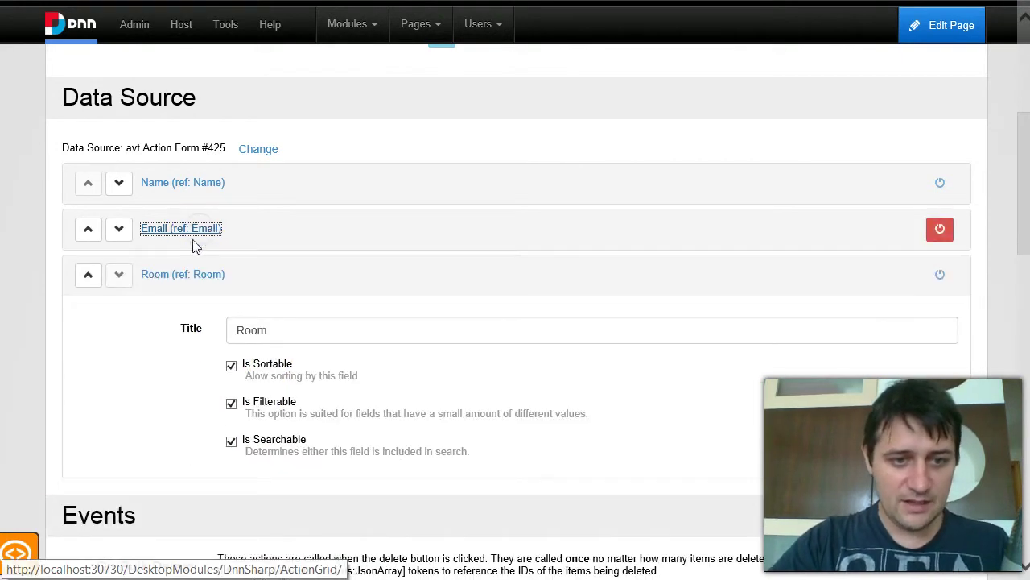
{"action": "left_click", "coordinate": [157, 276]}
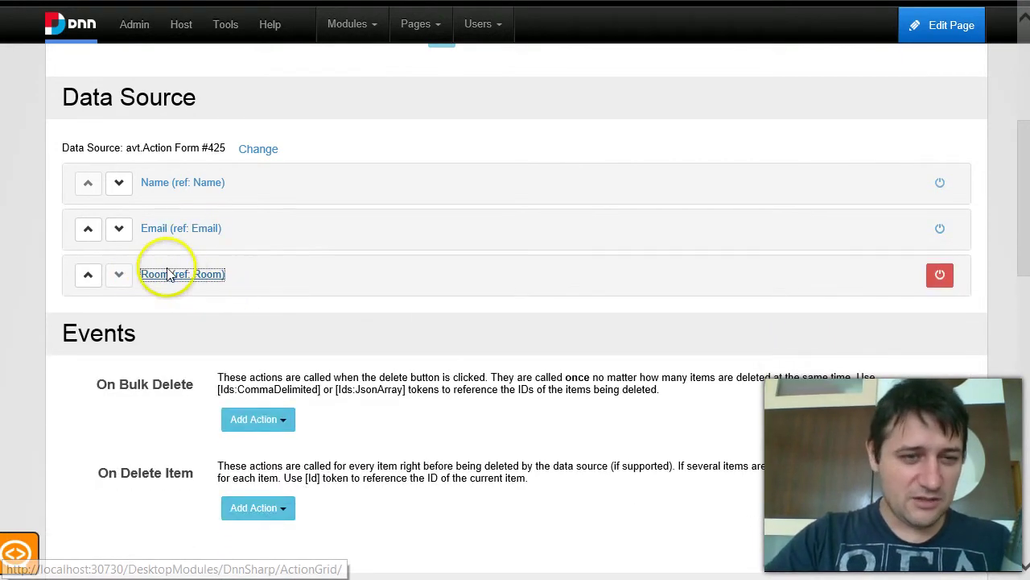
{"action": "scroll", "coordinate": [451, 295], "scroll_direction": "up", "scroll_amount": 5}
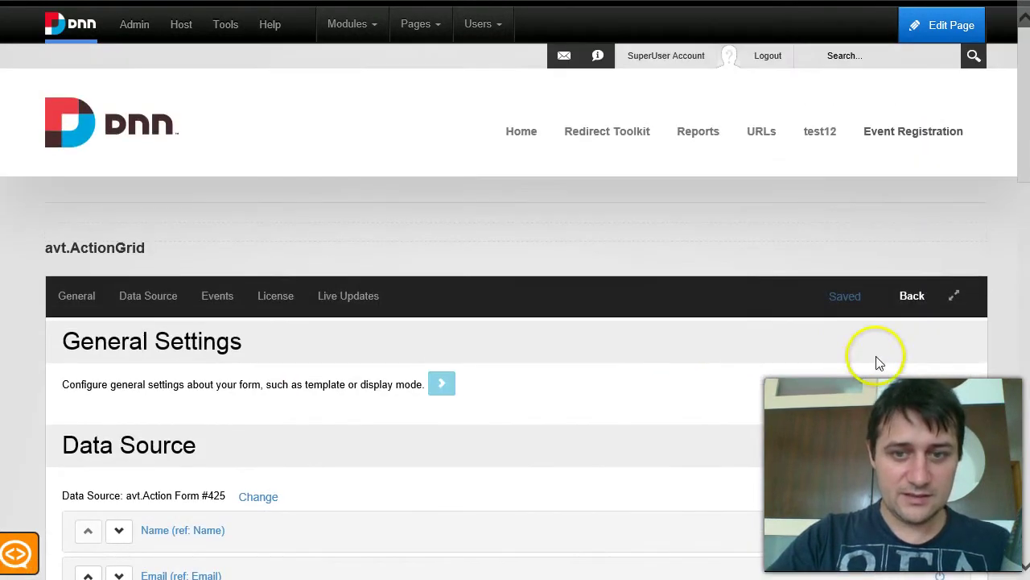
{"action": "scroll", "coordinate": [913, 338], "scroll_direction": "down", "scroll_amount": 15}
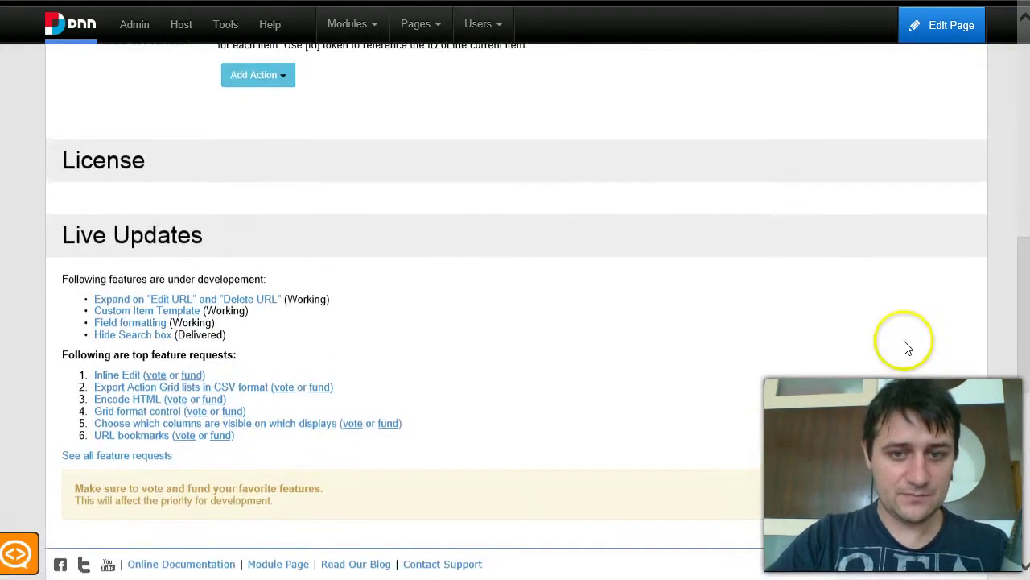
Return to the Event Registration page to view the grid's Name, Email and Room listing.
{"action": "left_click", "coordinate": [954, 478]}
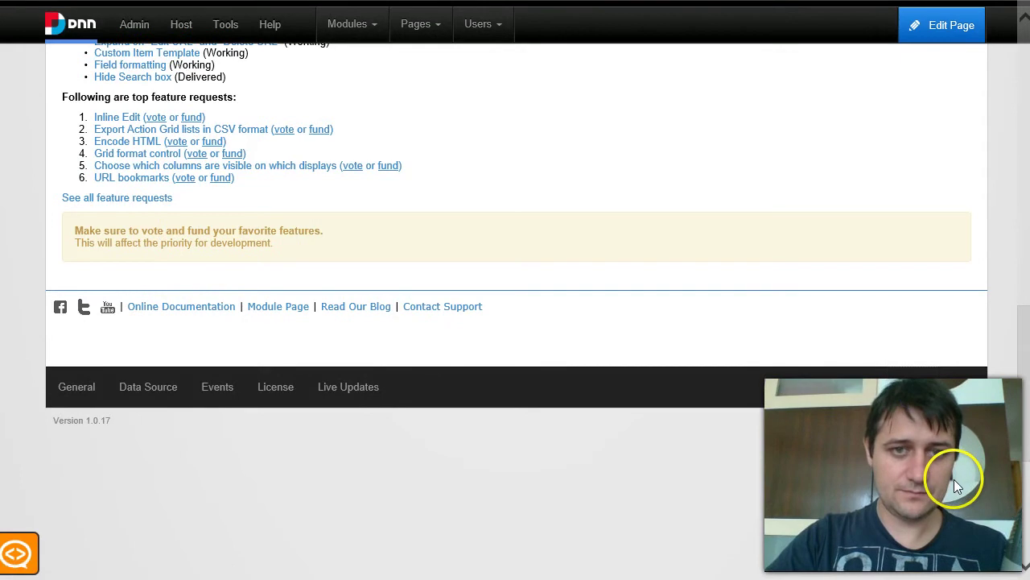
{"action": "scroll", "coordinate": [298, 423], "scroll_direction": "down", "scroll_amount": 3}
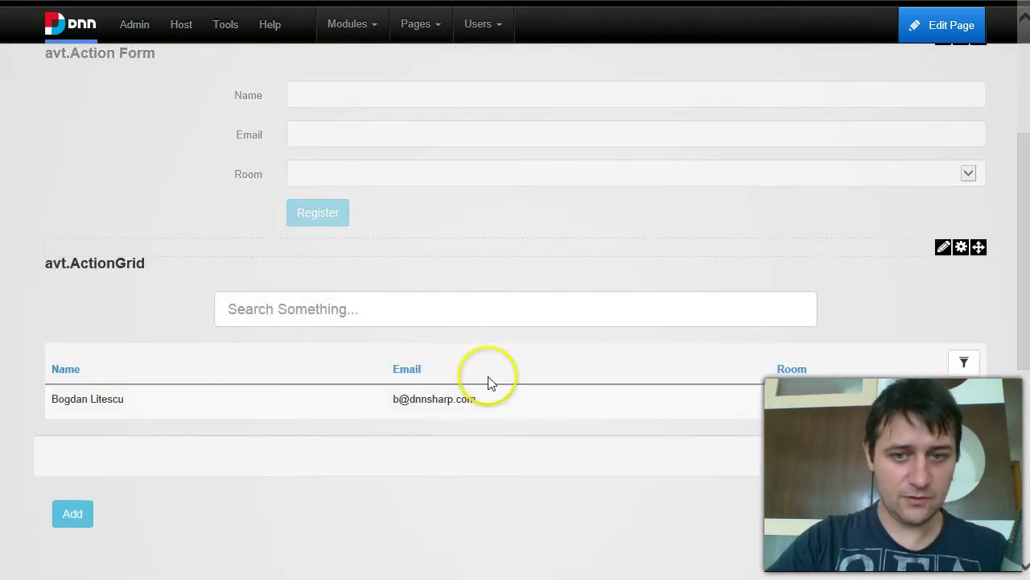
{"action": "mouse_move", "coordinate": [962, 251]}
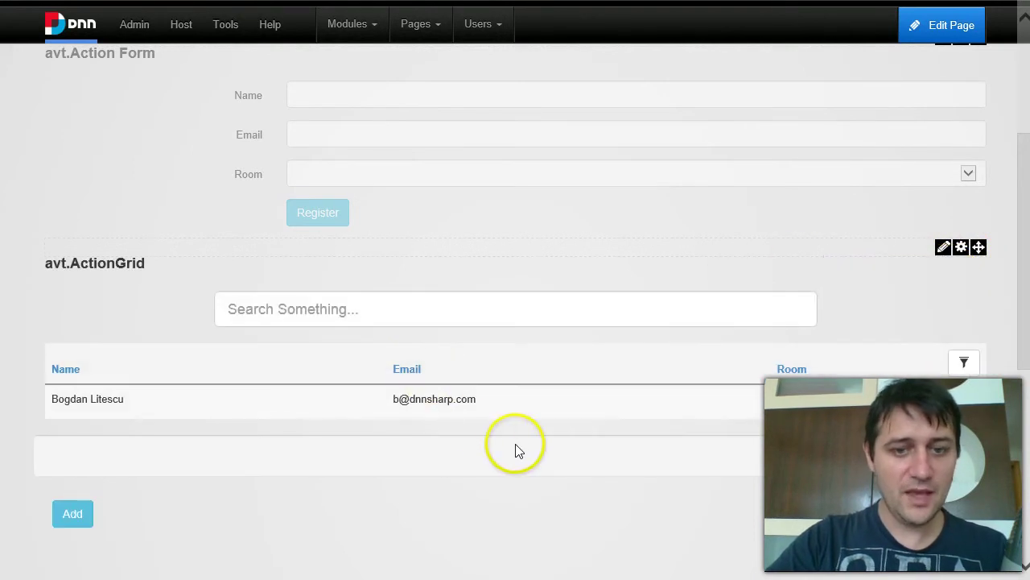
{"action": "scroll", "coordinate": [403, 322], "scroll_direction": "down", "scroll_amount": 1}
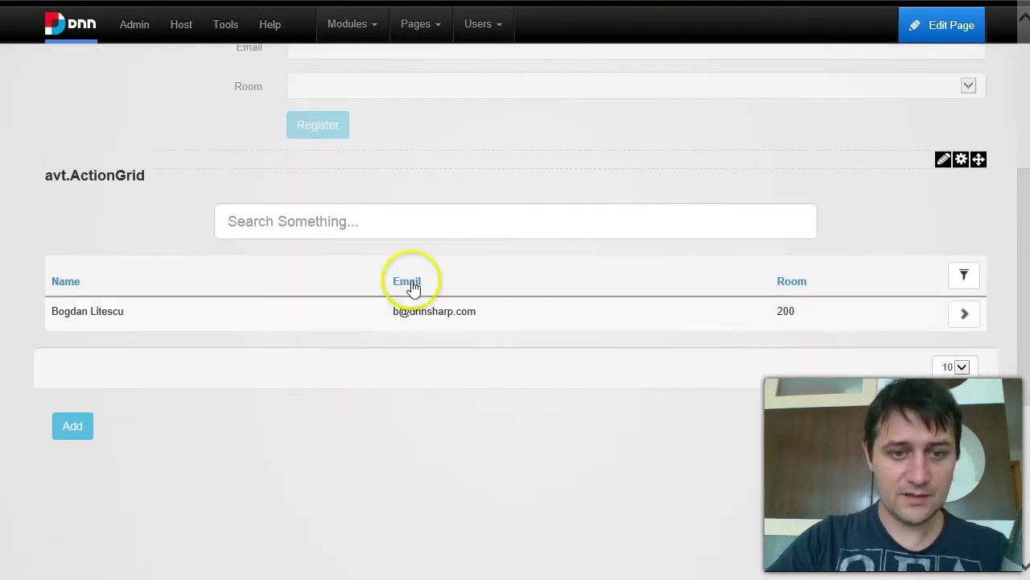
{"action": "left_click", "coordinate": [966, 281]}
{"action": "left_click", "coordinate": [731, 282]}
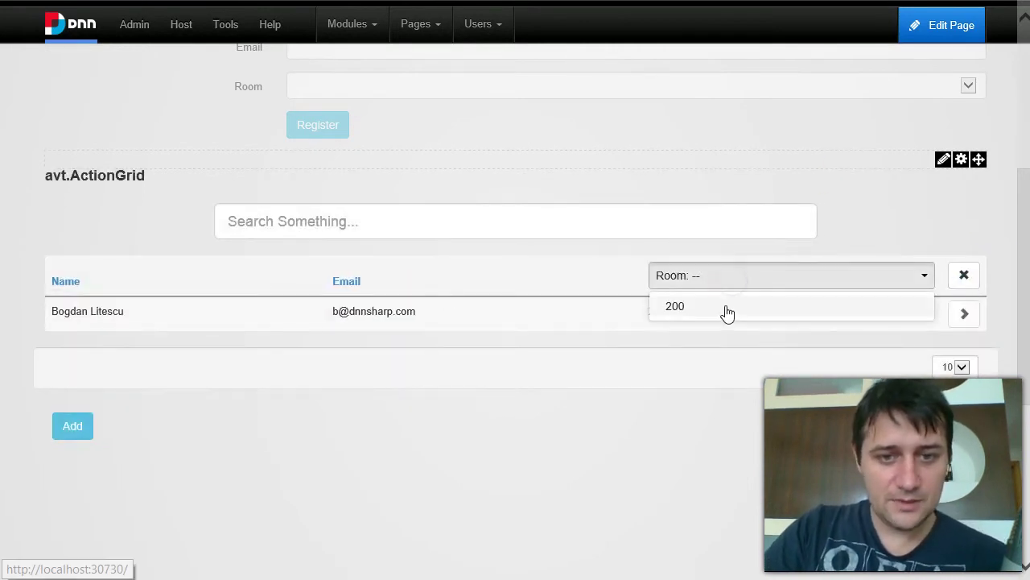
{"action": "left_click", "coordinate": [725, 306]}
{"action": "left_click", "coordinate": [704, 272]}
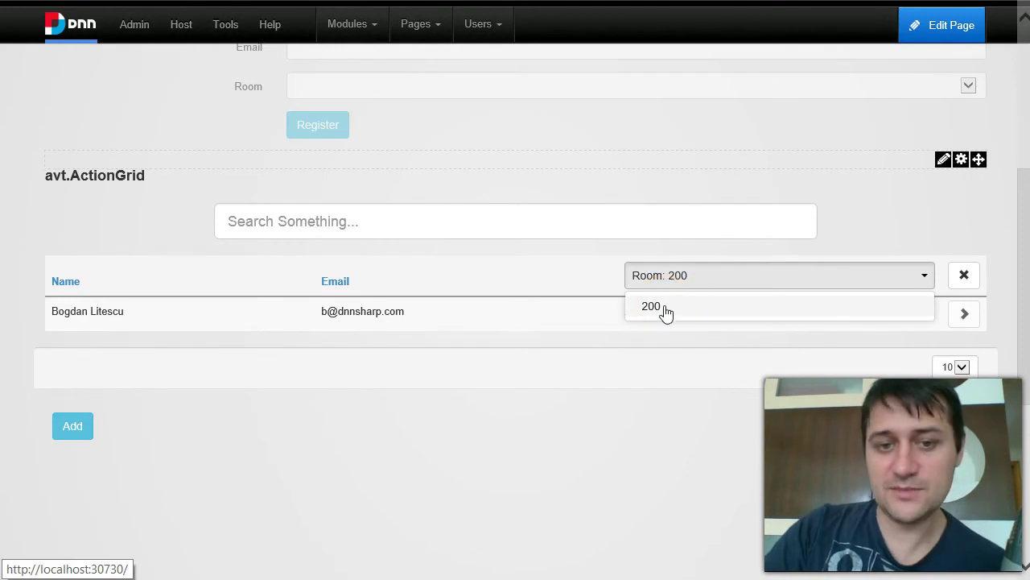
{"action": "left_click", "coordinate": [694, 310]}
{"action": "left_click", "coordinate": [713, 275]}
{"action": "left_click", "coordinate": [750, 415]}
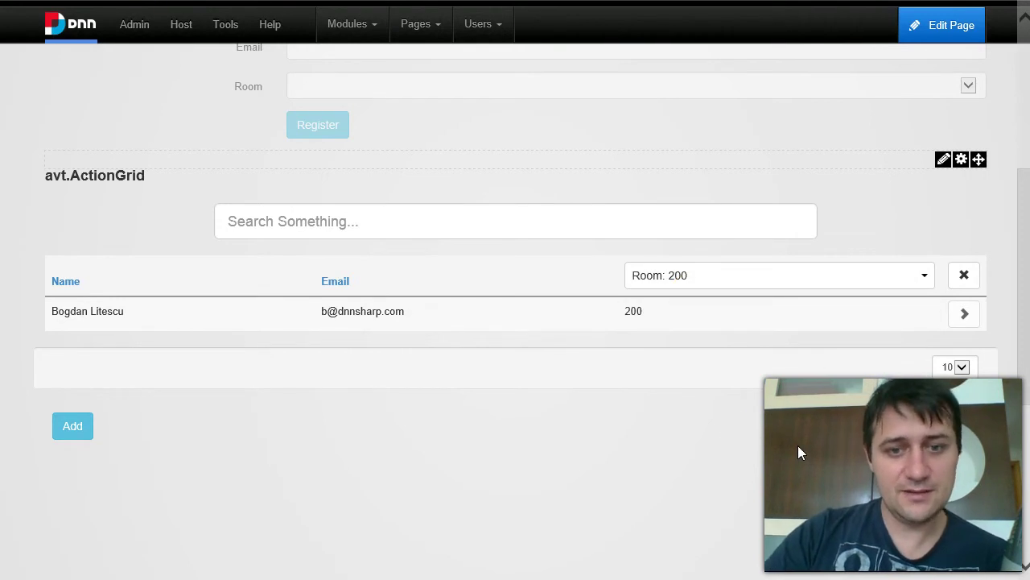
{"action": "left_click", "coordinate": [782, 429]}
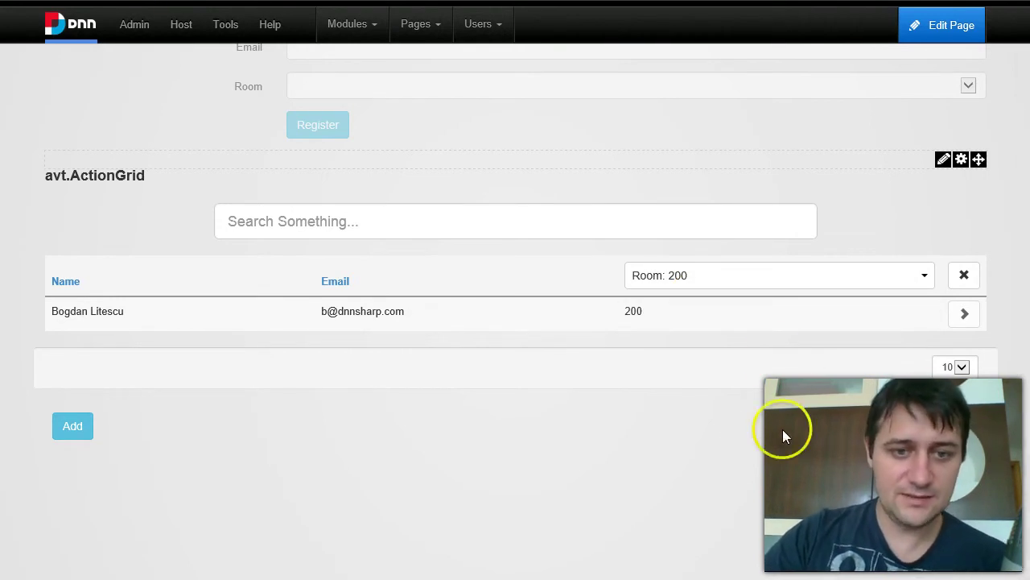
{"action": "left_click", "coordinate": [789, 277]}
{"action": "left_click", "coordinate": [784, 436]}
{"action": "left_click", "coordinate": [963, 275]}
{"action": "left_click", "coordinate": [367, 214]}
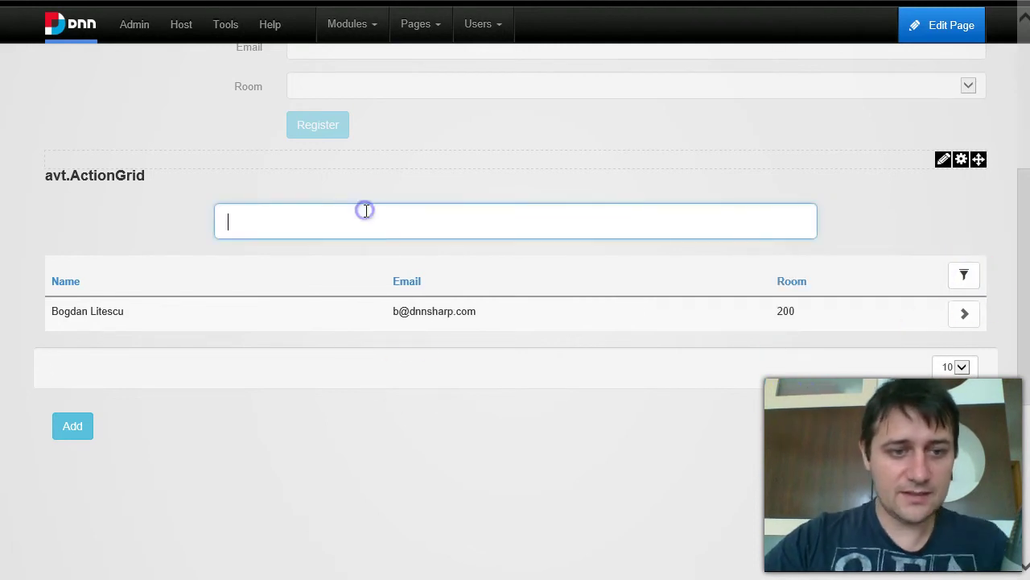
{"action": "type", "text": "bf"}
{"action": "key", "text": "BackSpace"}
{"action": "type", "text": "og"}
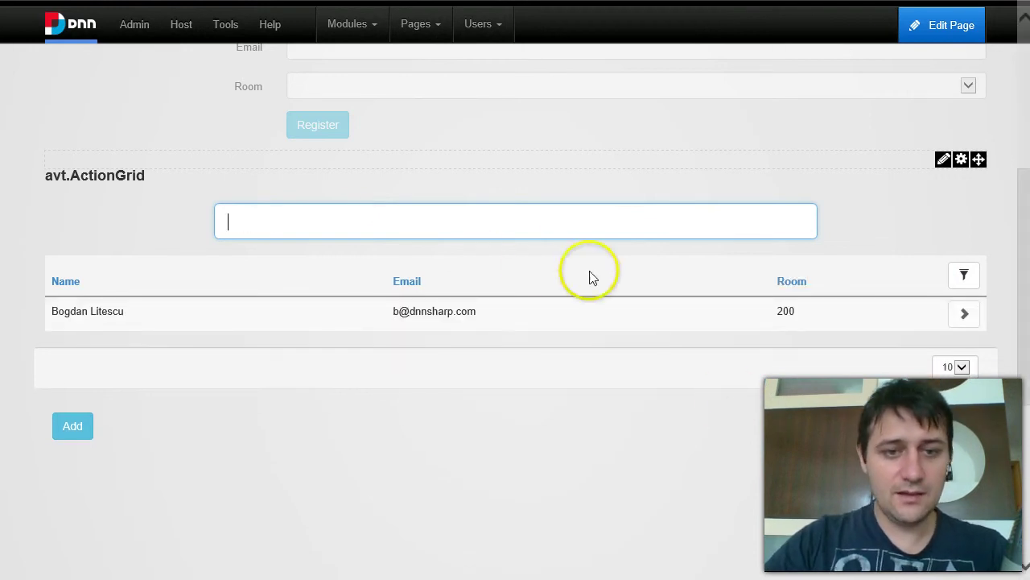
{"action": "left_click", "coordinate": [69, 431]}
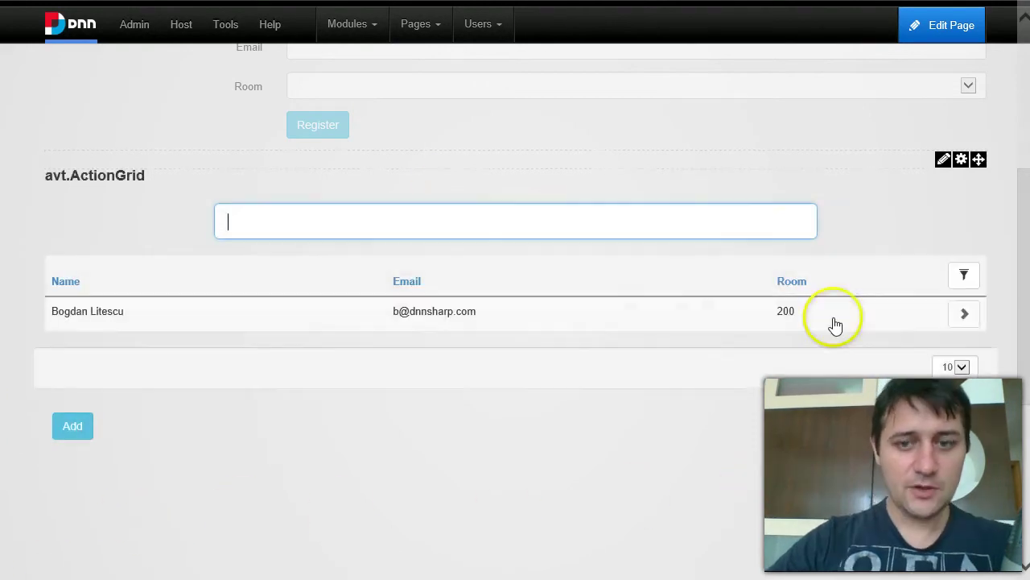
Open the saved registration entry for editing from the grid.
{"action": "left_click", "coordinate": [971, 322]}
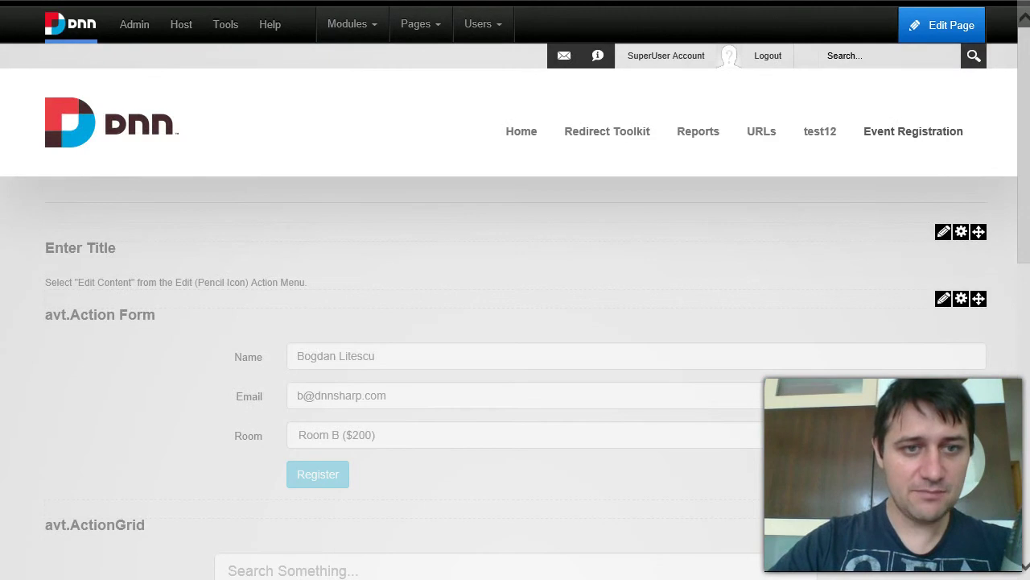
{"action": "key", "text": "ctrl+l"}
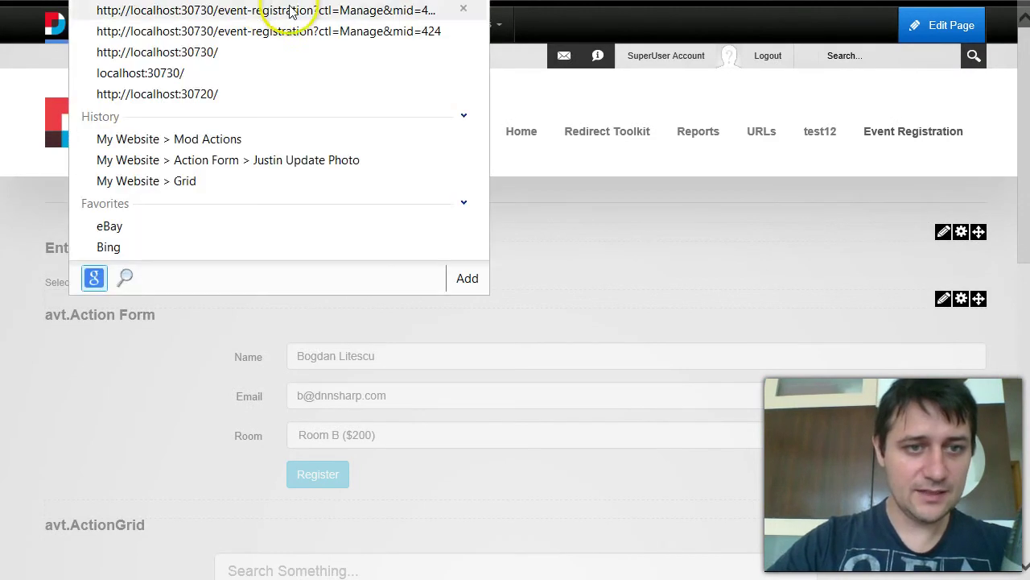
{"action": "left_click", "coordinate": [403, 6]}
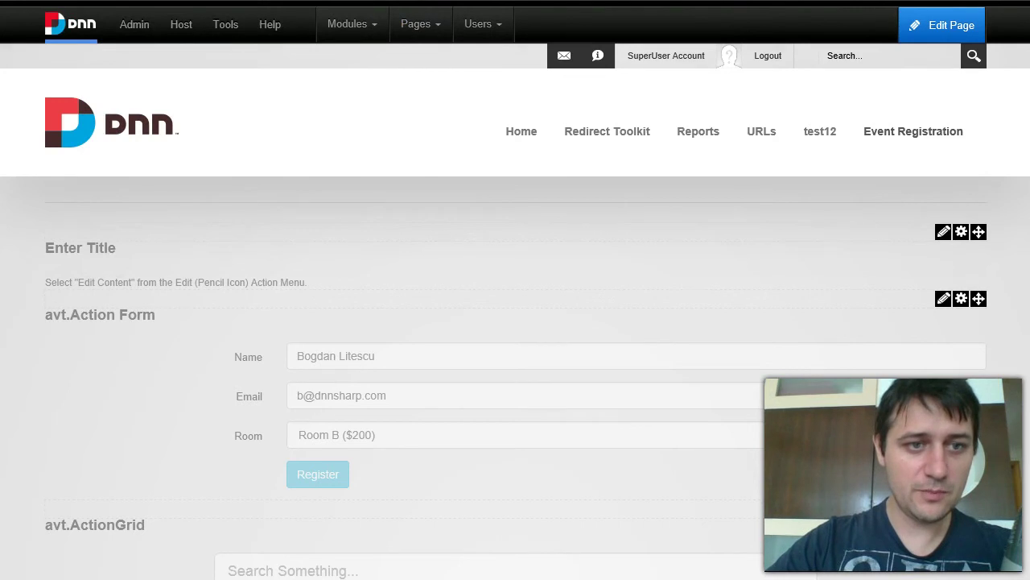
{"action": "key", "text": "F4"}
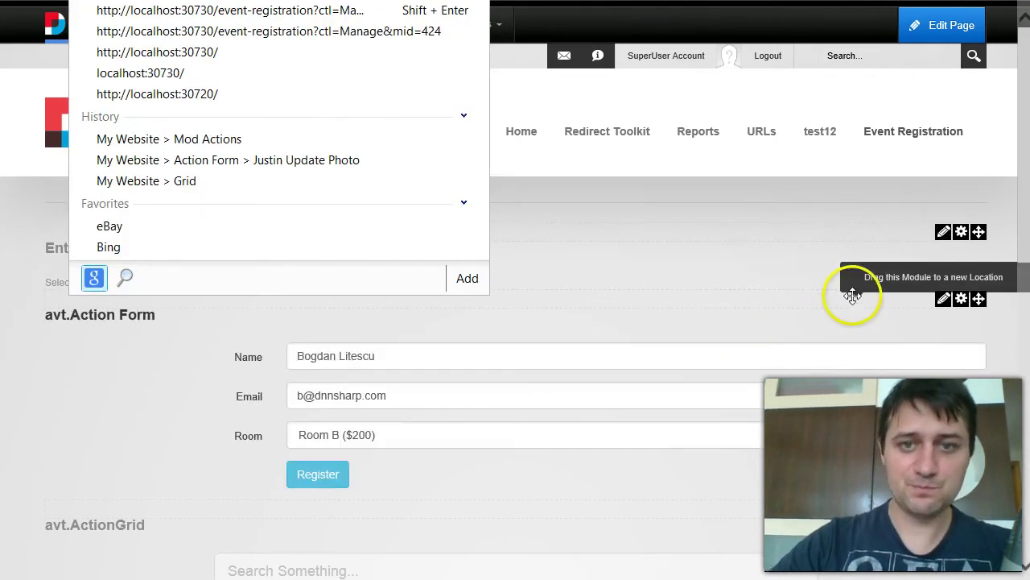
{"action": "left_click", "coordinate": [982, 208]}
{"action": "scroll", "coordinate": [908, 239], "scroll_direction": "down", "scroll_amount": 2}
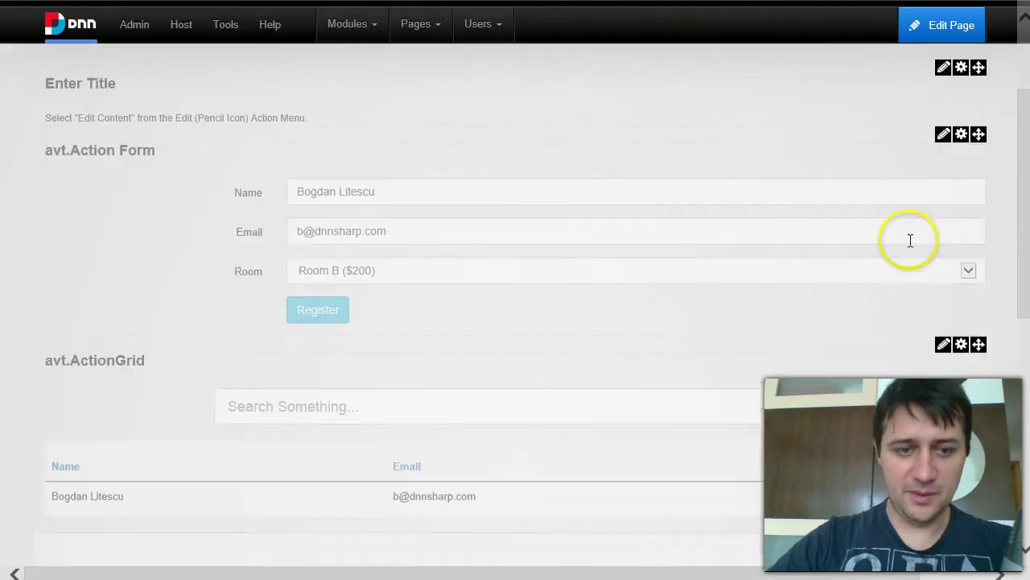
{"action": "scroll", "coordinate": [461, 381], "scroll_direction": "down", "scroll_amount": 2}
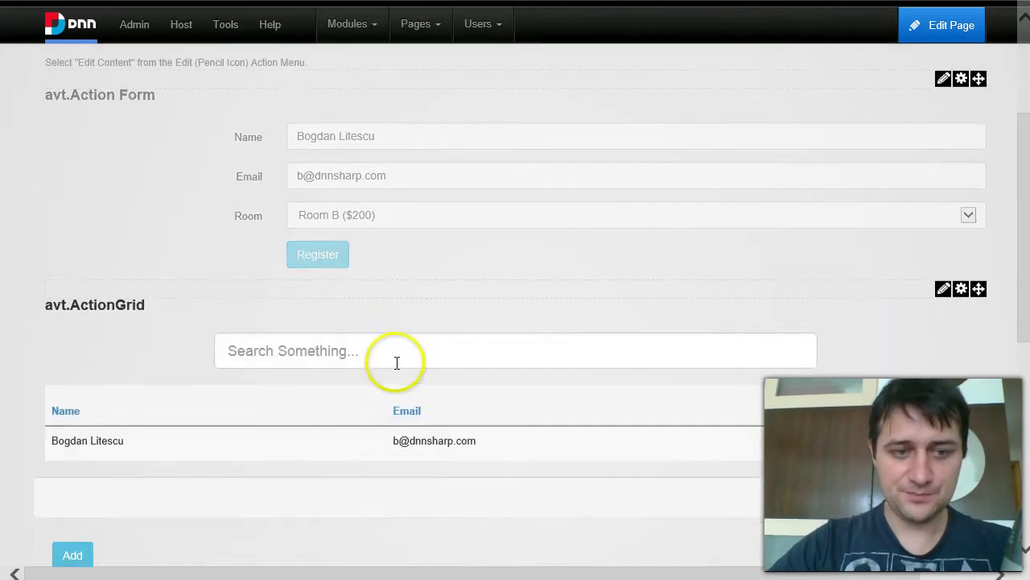
{"action": "scroll", "coordinate": [207, 211], "scroll_direction": "up", "scroll_amount": 3}
{"action": "scroll", "coordinate": [206, 211], "scroll_direction": "up", "scroll_amount": 1}
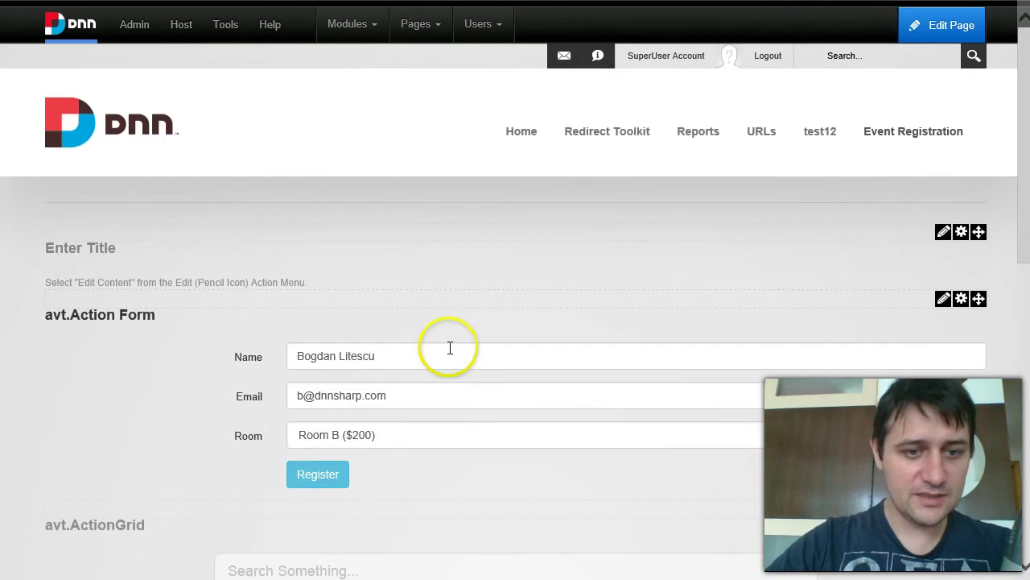
Append 'edited again' to the registrant's name and resubmit with Register.
{"action": "left_click", "coordinate": [432, 354]}
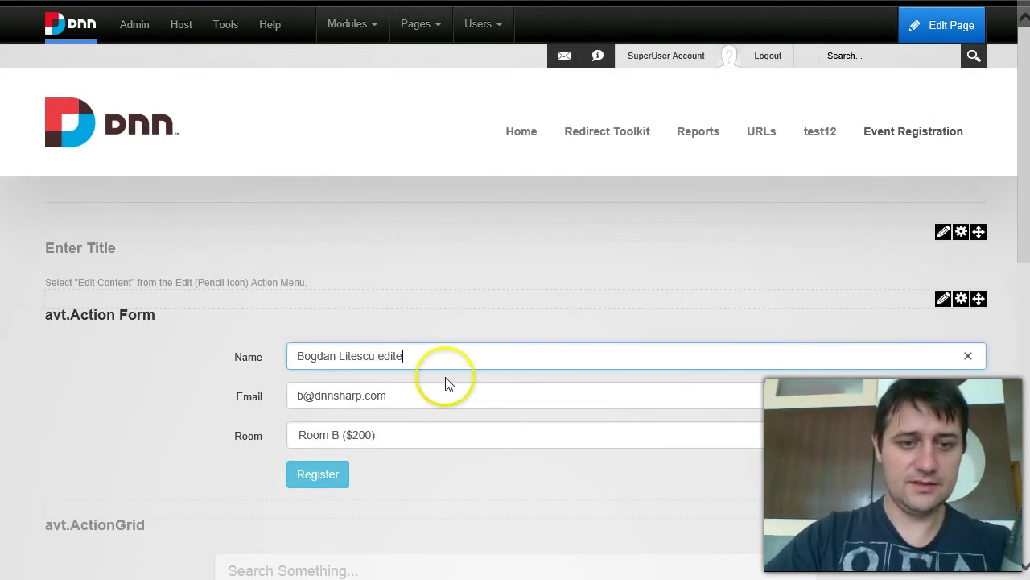
{"action": "type", "text": "edited again"}
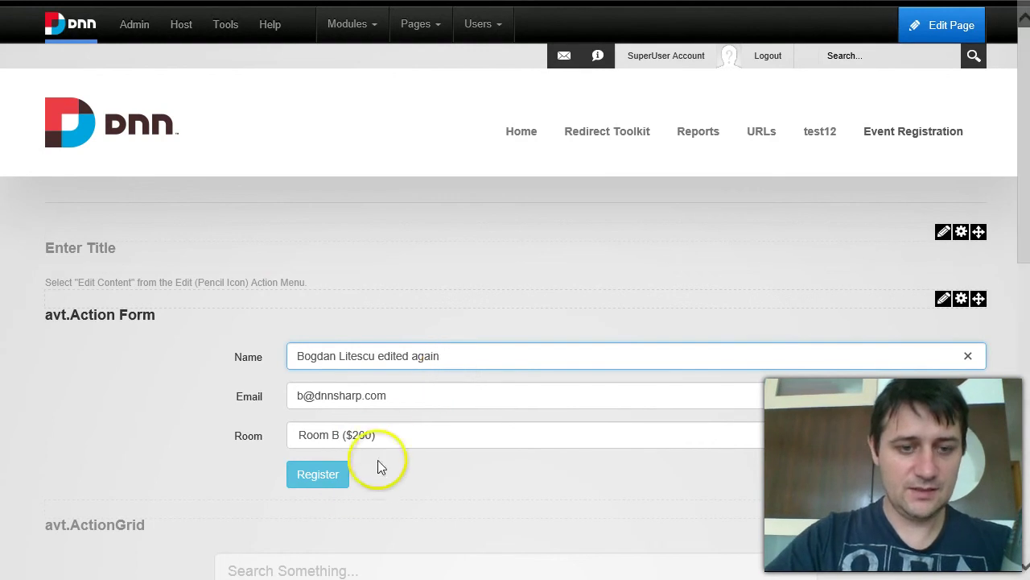
{"action": "left_click", "coordinate": [344, 473]}
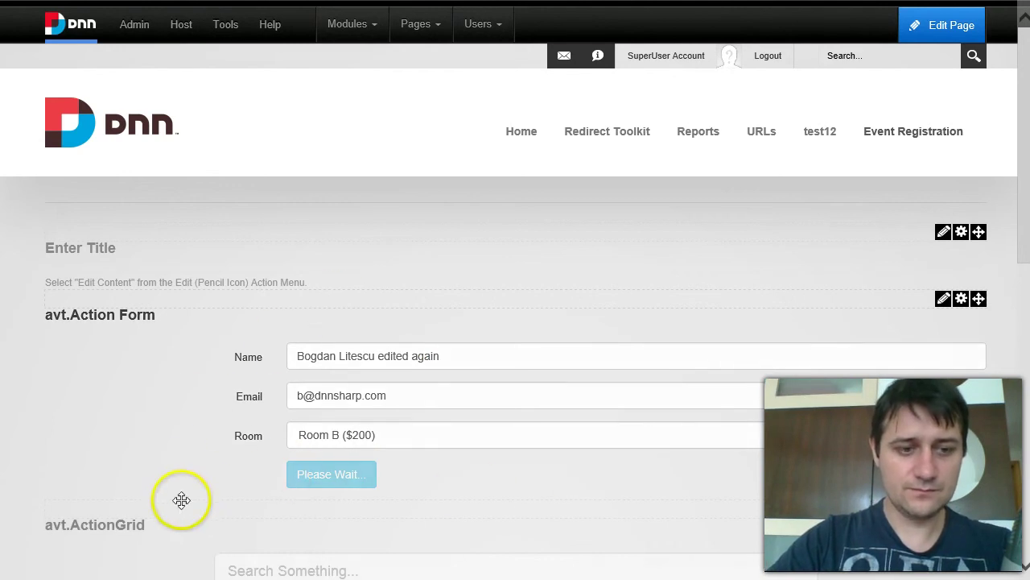
Confirm the grid shows the 'edited again' entry, then open the Action Form's management menu.
{"action": "scroll", "coordinate": [412, 222], "scroll_direction": "down", "scroll_amount": 5}
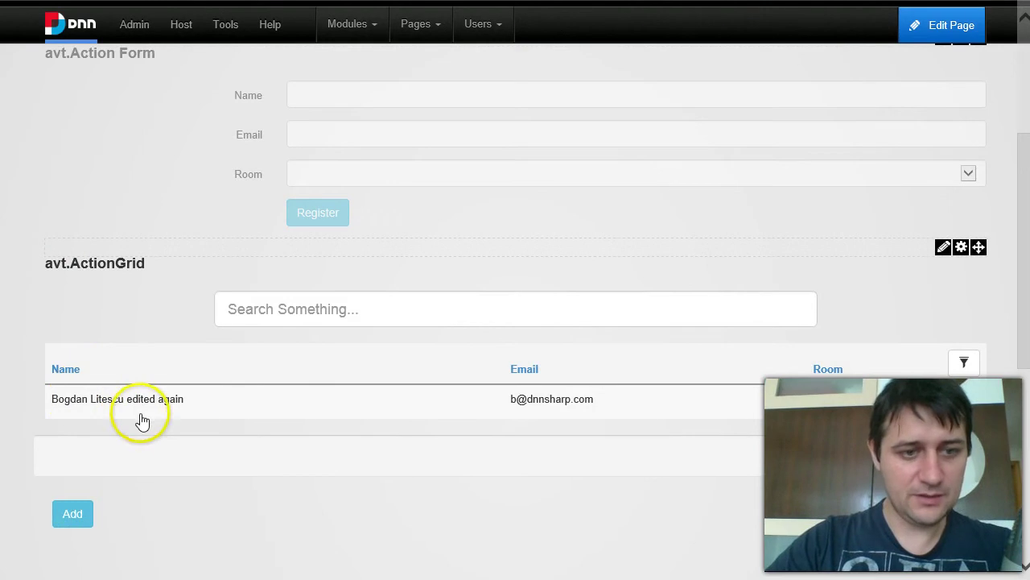
{"action": "scroll", "coordinate": [148, 253], "scroll_direction": "down", "scroll_amount": 3}
{"action": "scroll", "coordinate": [207, 244], "scroll_direction": "up", "scroll_amount": 1}
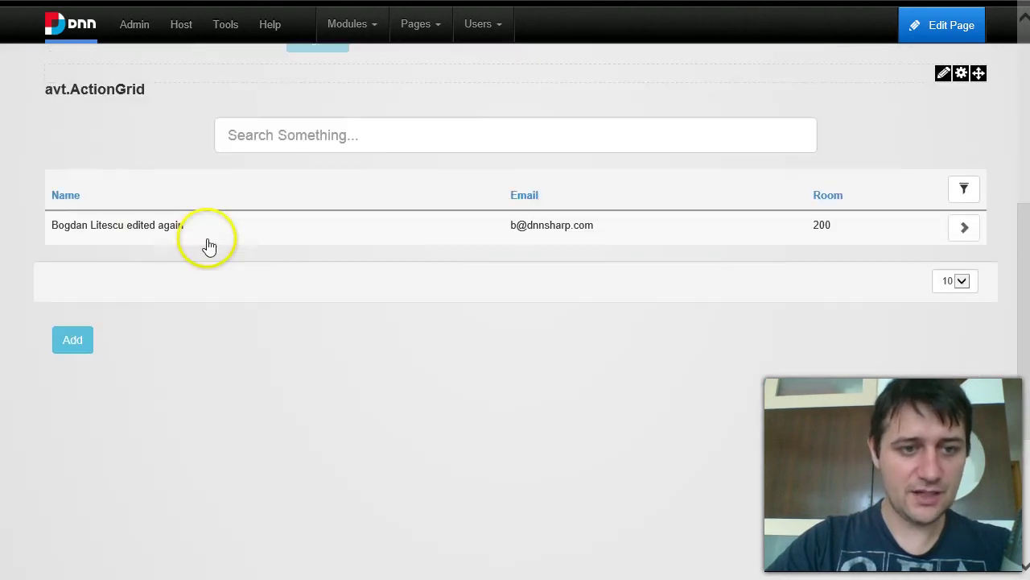
{"action": "scroll", "coordinate": [356, 507], "scroll_direction": "up", "scroll_amount": 3}
{"action": "scroll", "coordinate": [273, 458], "scroll_direction": "up", "scroll_amount": 1}
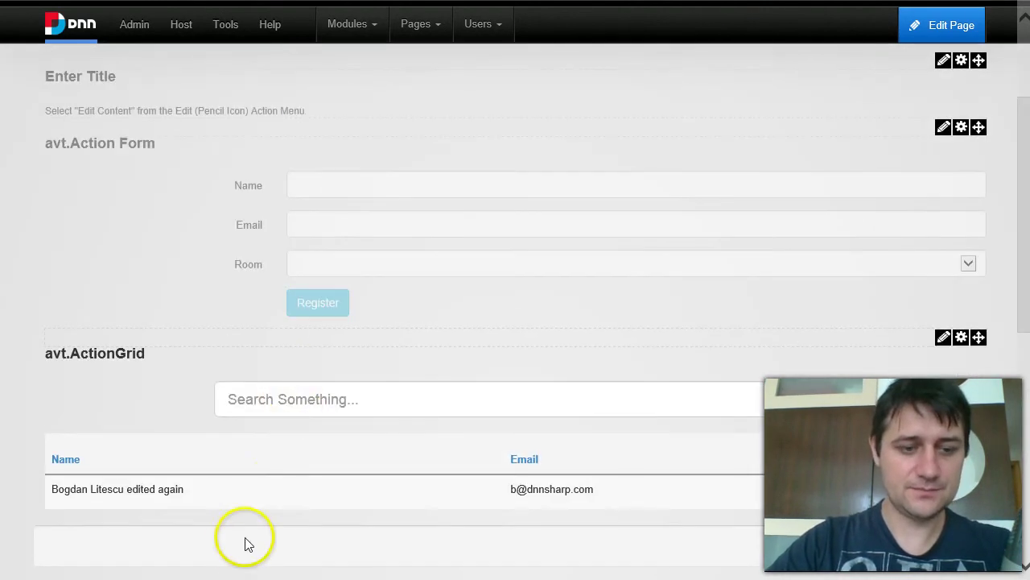
{"action": "scroll", "coordinate": [844, 205], "scroll_direction": "up", "scroll_amount": 1}
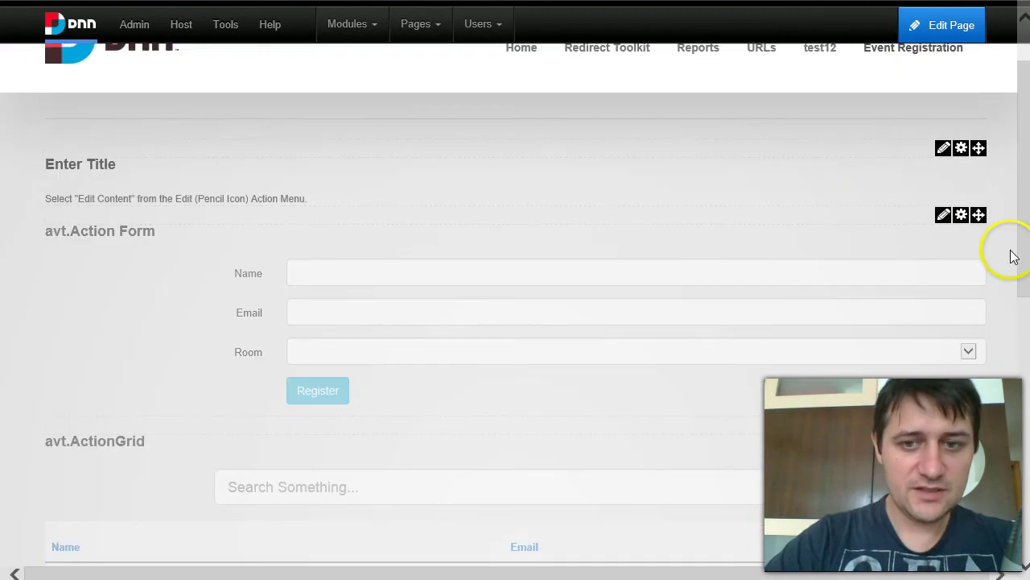
{"action": "left_click", "coordinate": [945, 217]}
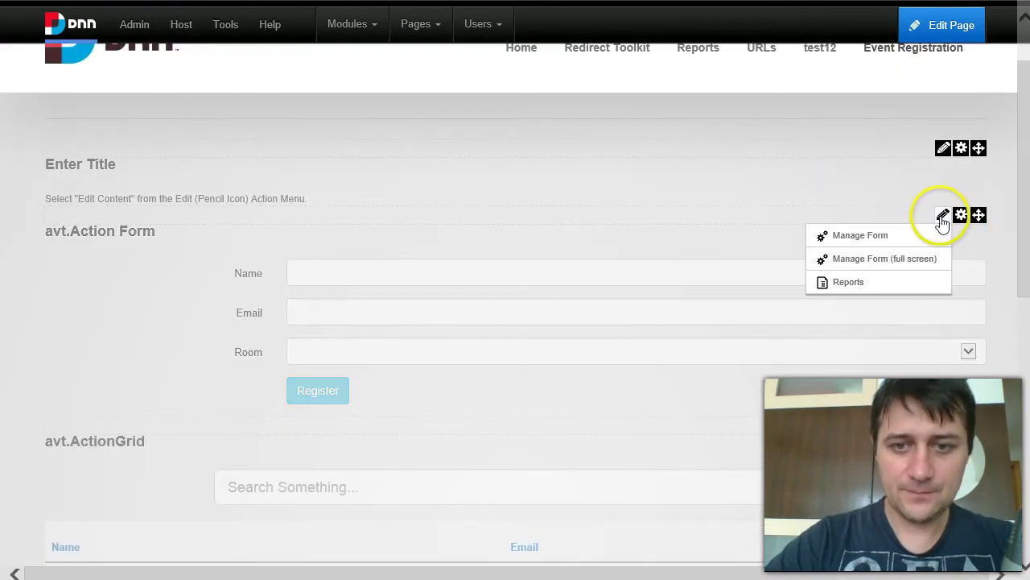
In the full-screen Manage Form, expand the Register button's Collect PayPal Payment action.
{"action": "left_click", "coordinate": [925, 261]}
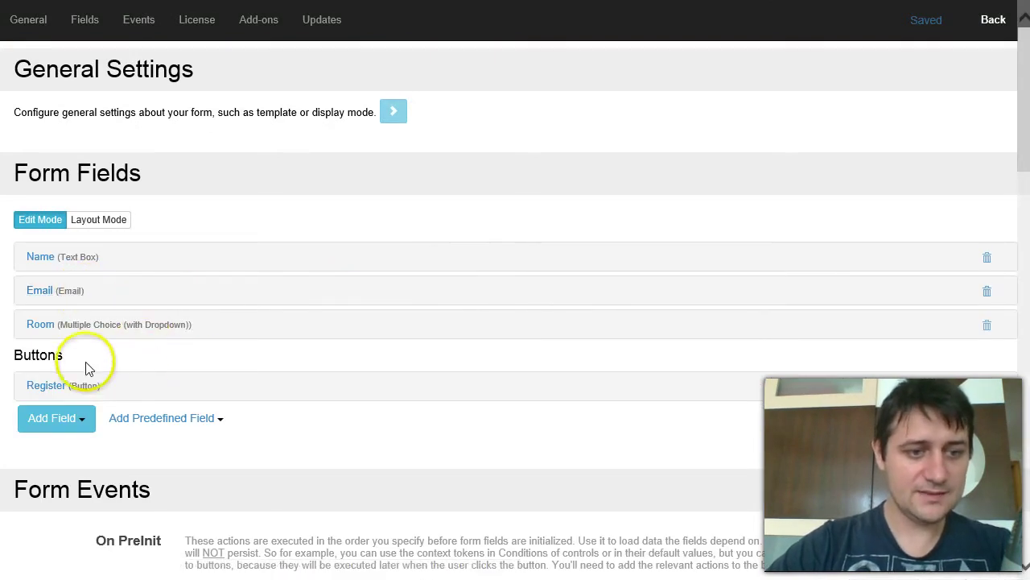
{"action": "left_click", "coordinate": [53, 386]}
{"action": "scroll", "coordinate": [310, 403], "scroll_direction": "down", "scroll_amount": 5}
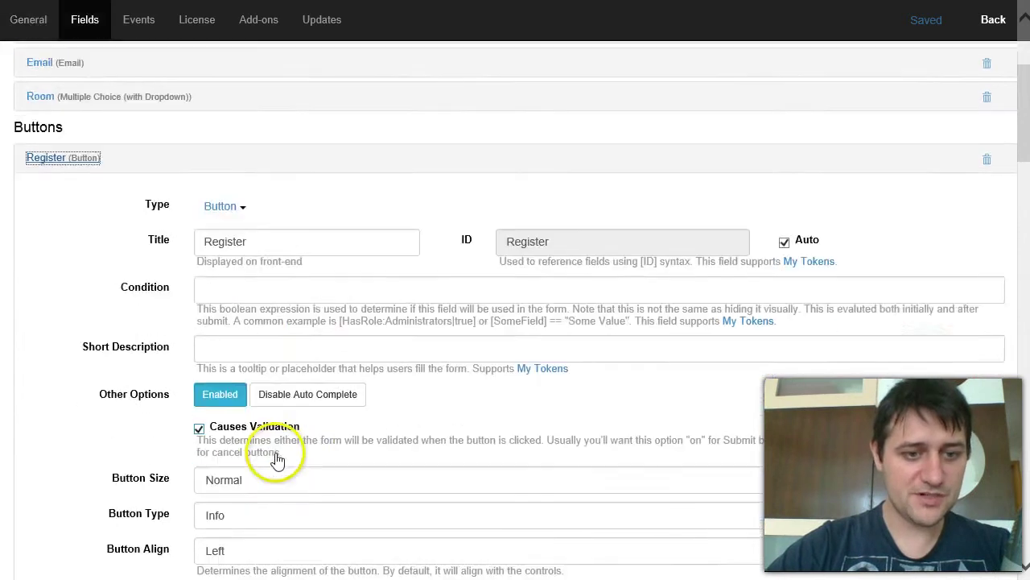
{"action": "left_click", "coordinate": [282, 394]}
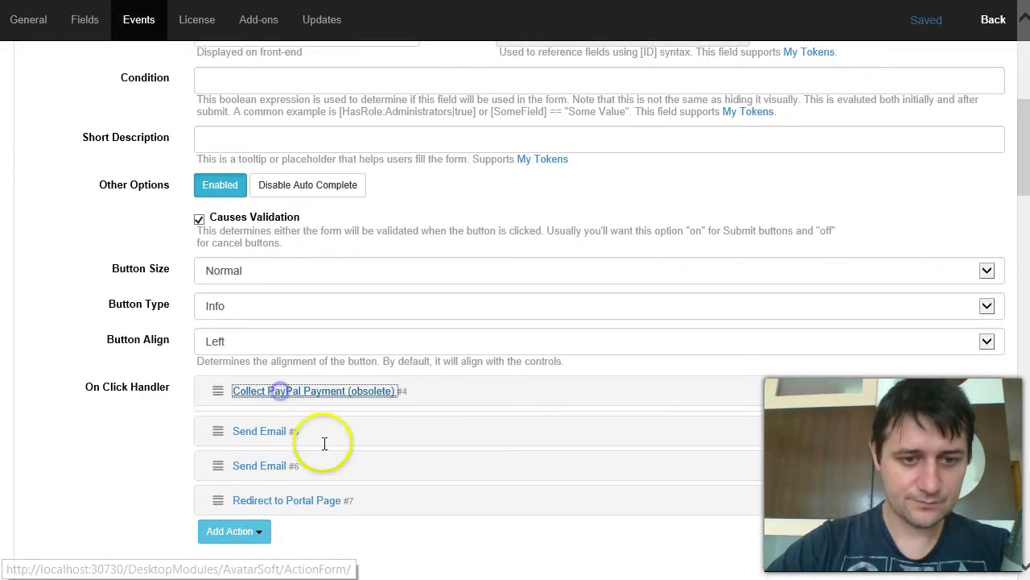
{"action": "scroll", "coordinate": [322, 435], "scroll_direction": "down", "scroll_amount": 1}
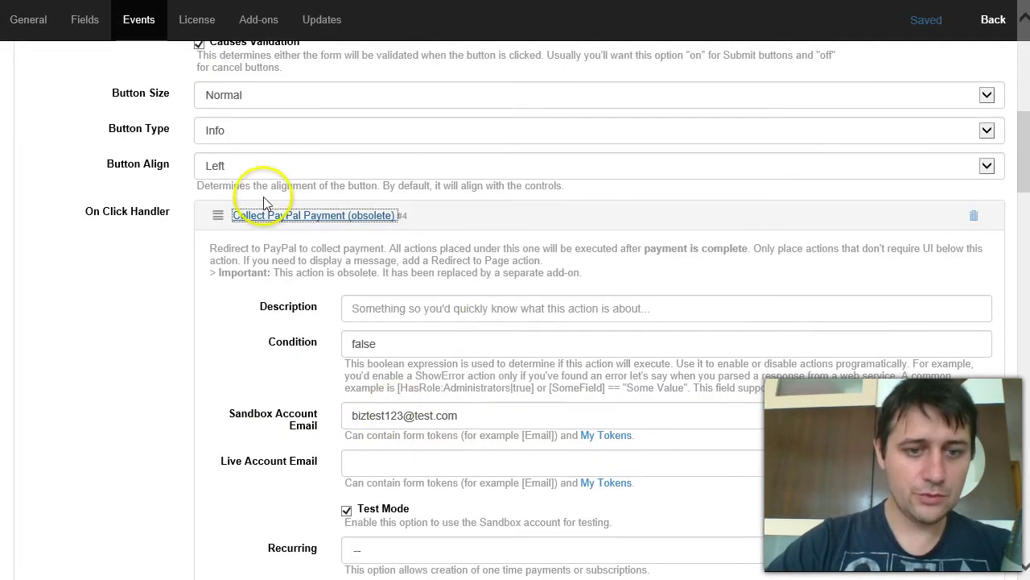
Replace the Collect PayPal Payment condition 'false' with [IsNew].
{"action": "double_click", "coordinate": [406, 344]}
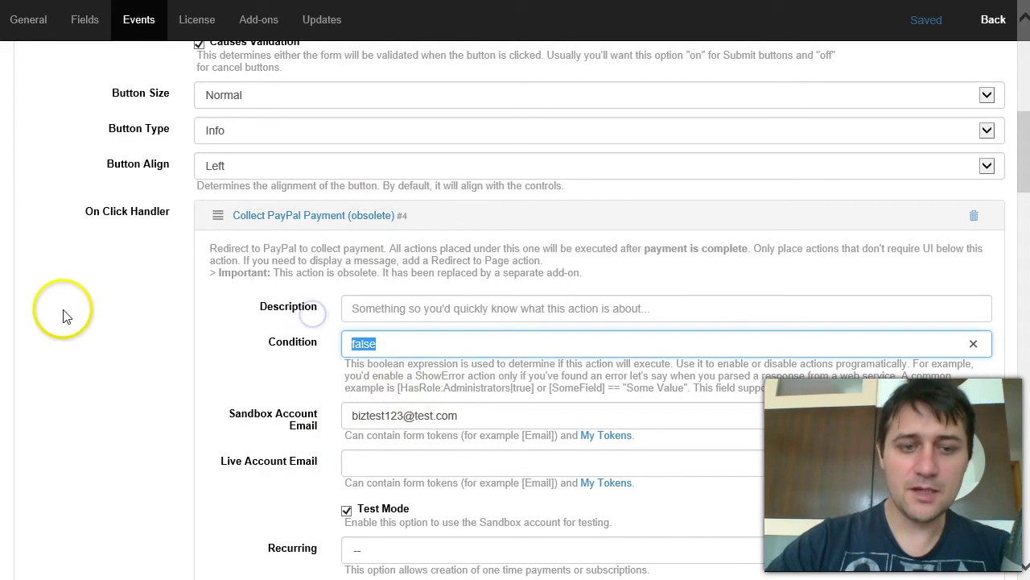
{"action": "type", "text": "[]"}
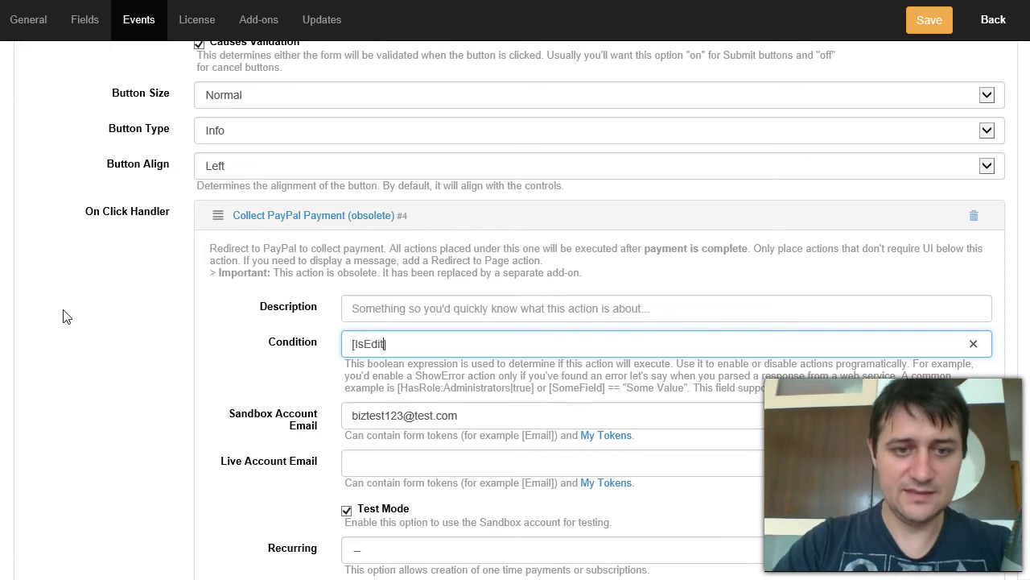
{"action": "key", "text": "ctrl+a"}
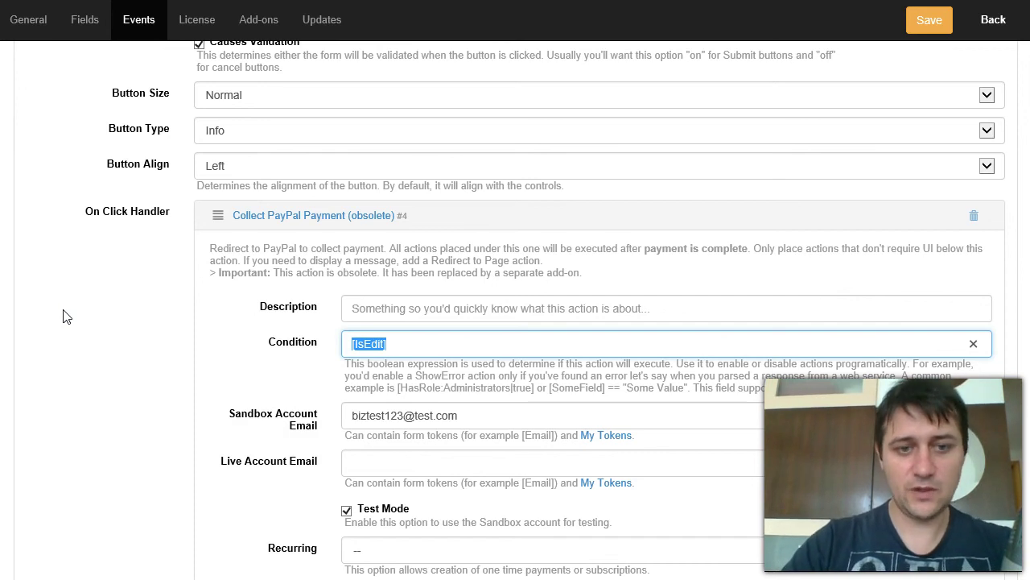
{"action": "right_click", "coordinate": [67, 317]}
{"action": "left_click", "coordinate": [403, 340]}
{"action": "left_click", "coordinate": [259, 326]}
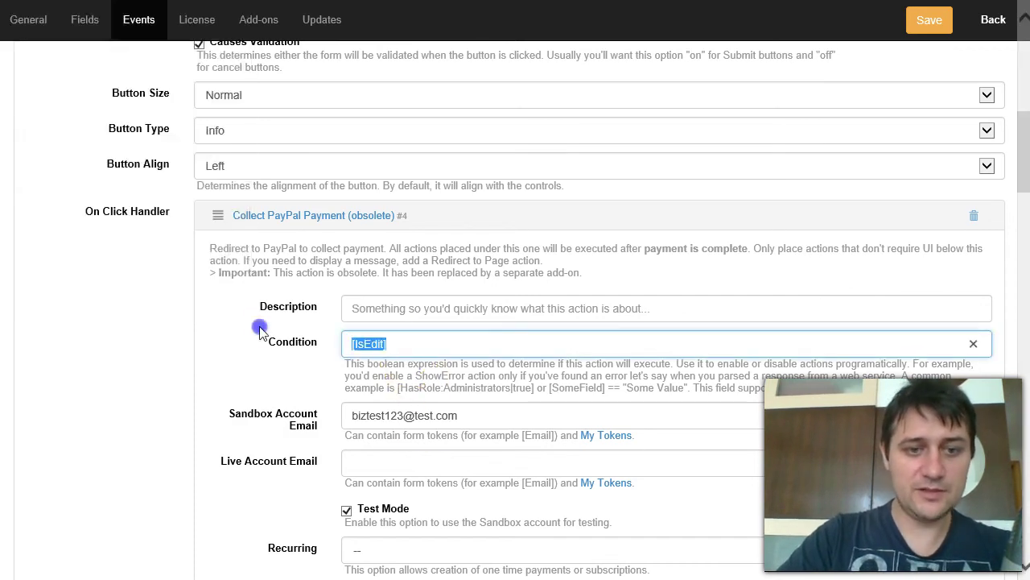
{"action": "left_click", "coordinate": [341, 345]}
{"action": "left_click", "coordinate": [387, 345]}
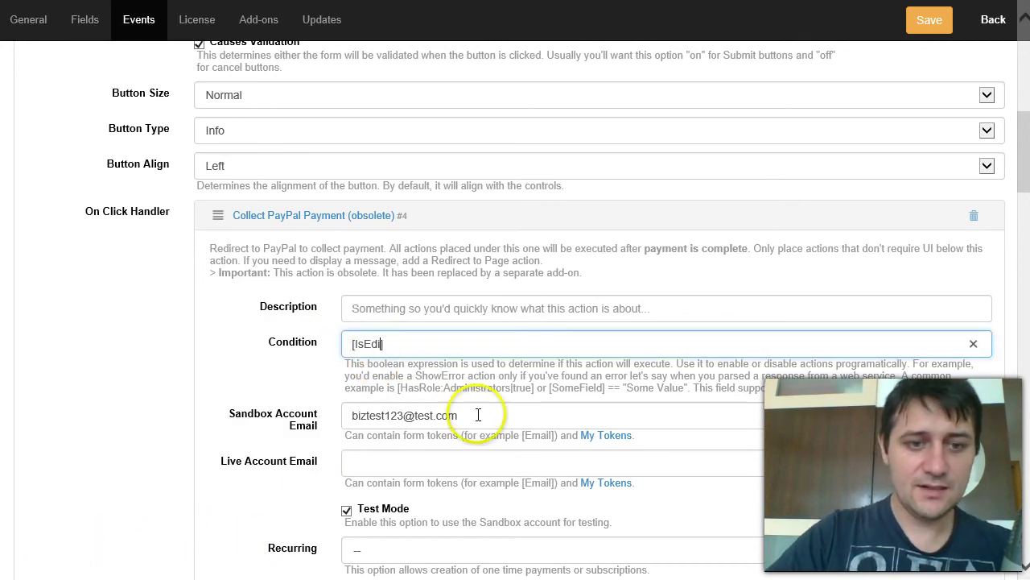
{"action": "type", "text": "New]"}
Go back from the action settings and leave the form manager, confirming the exit.
{"action": "left_click", "coordinate": [564, 344]}
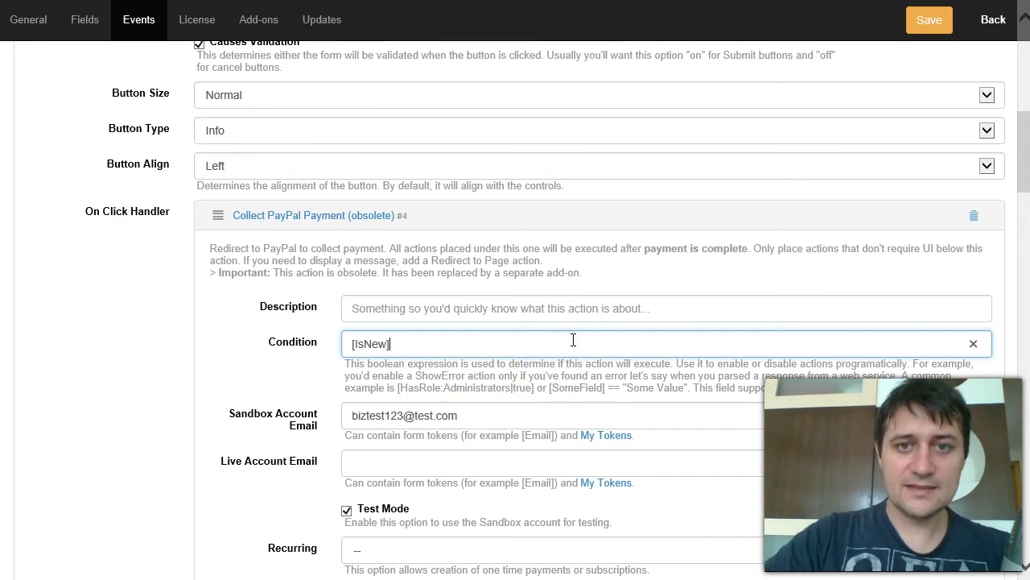
{"action": "left_click", "coordinate": [574, 343]}
{"action": "left_click", "coordinate": [518, 330]}
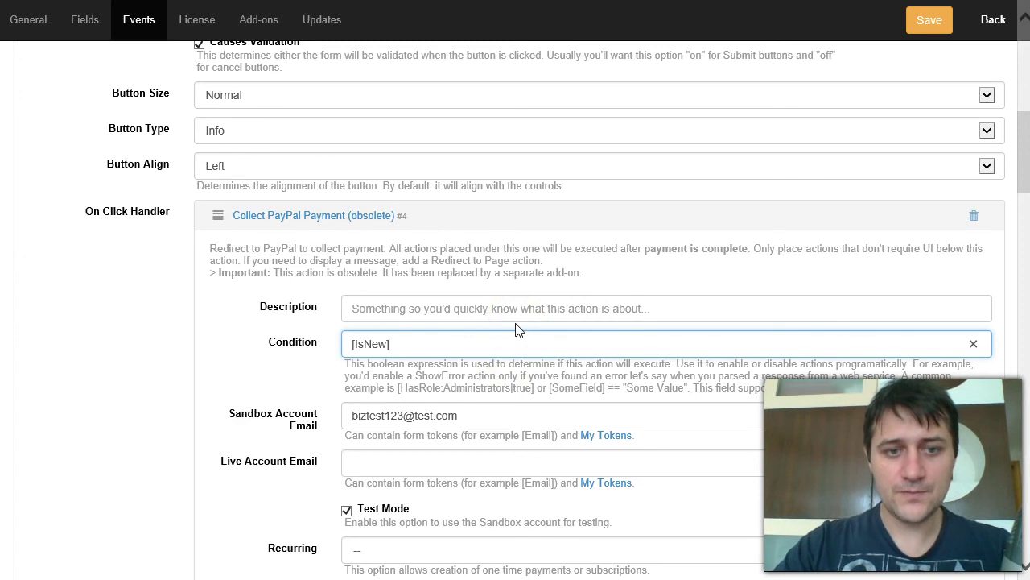
{"action": "left_click", "coordinate": [519, 341]}
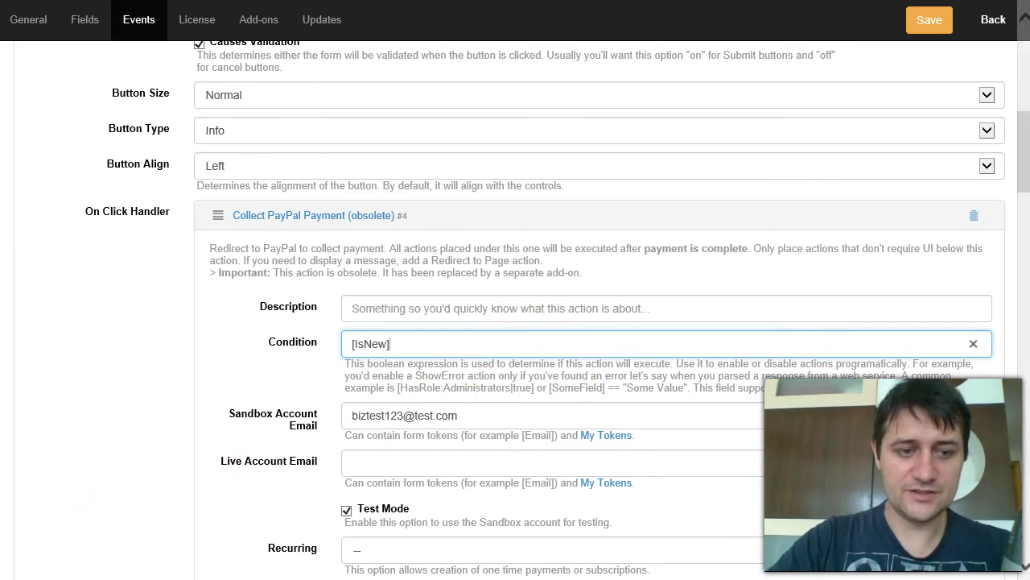
{"action": "left_click", "coordinate": [990, 9]}
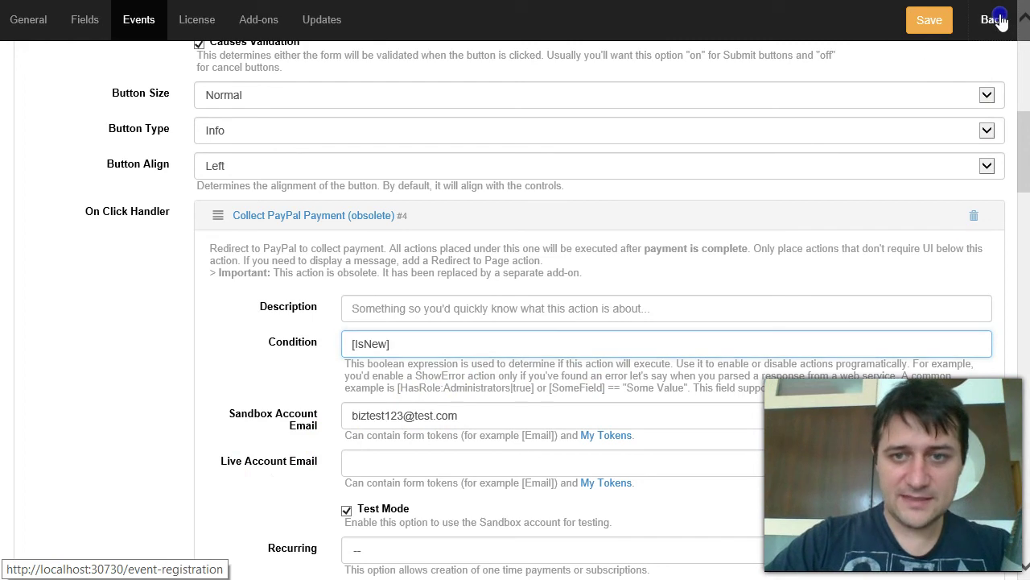
{"action": "left_click", "coordinate": [738, 189]}
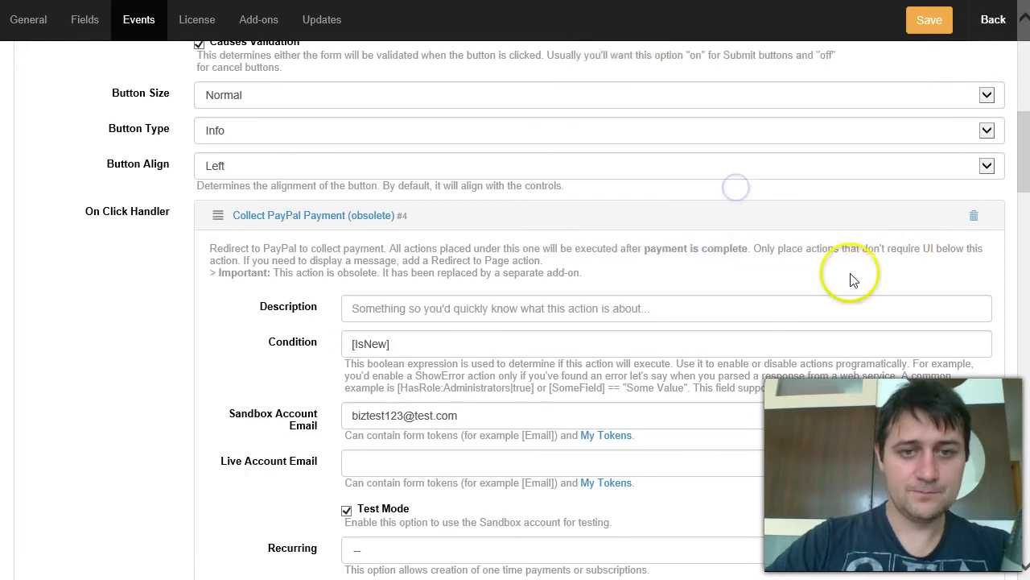